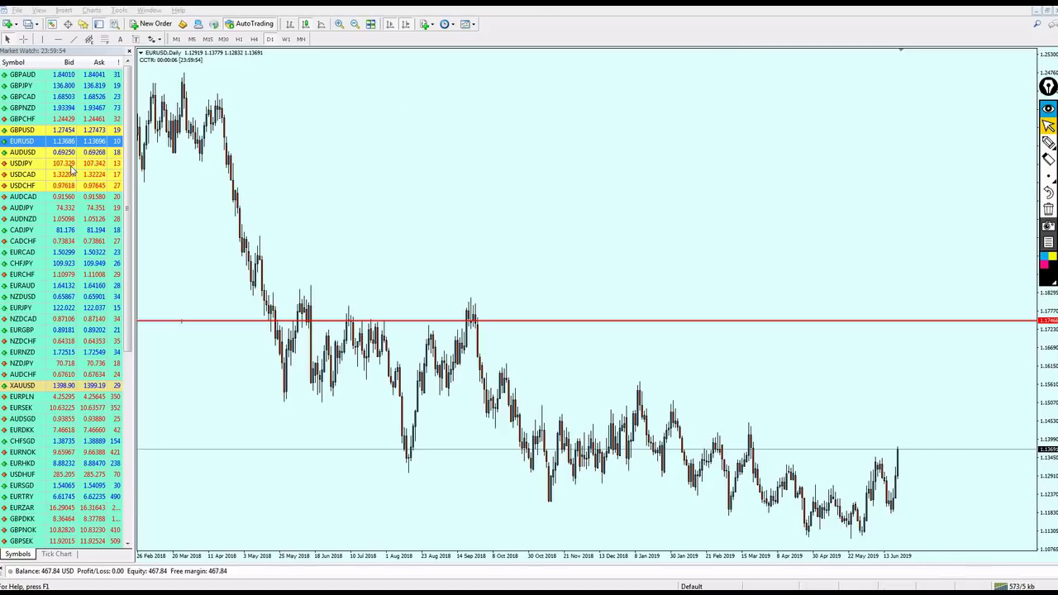
# Bring up the daily charts of GBPUSD, EURUSD, AUDUSD and USDCHF one after another in the chart window.
pyautogui.moveTo(24, 131); pyautogui.dragTo(425, 161)
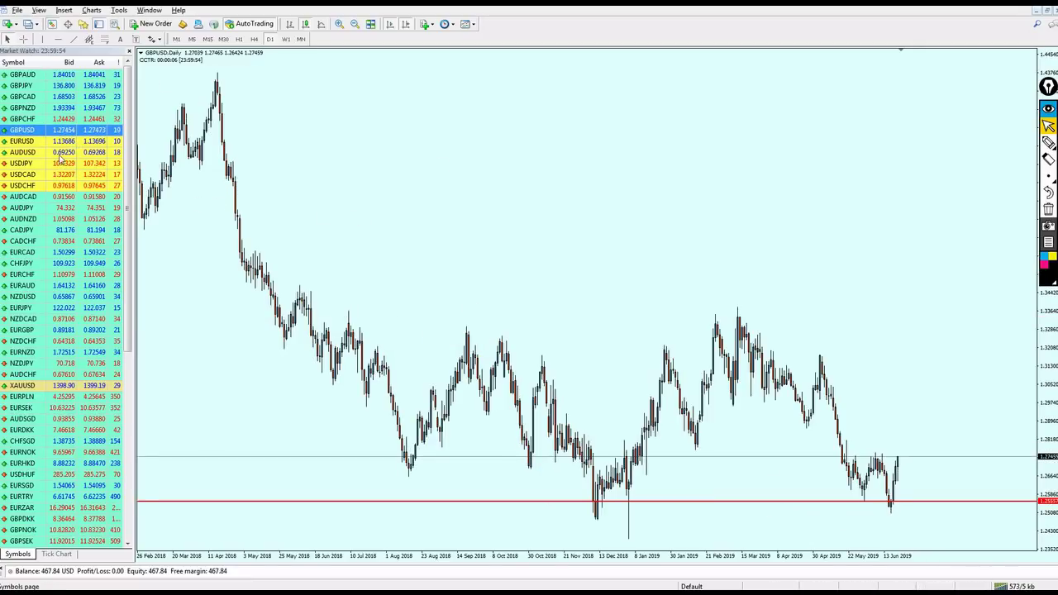
pyautogui.moveTo(50, 142); pyautogui.dragTo(286, 149)
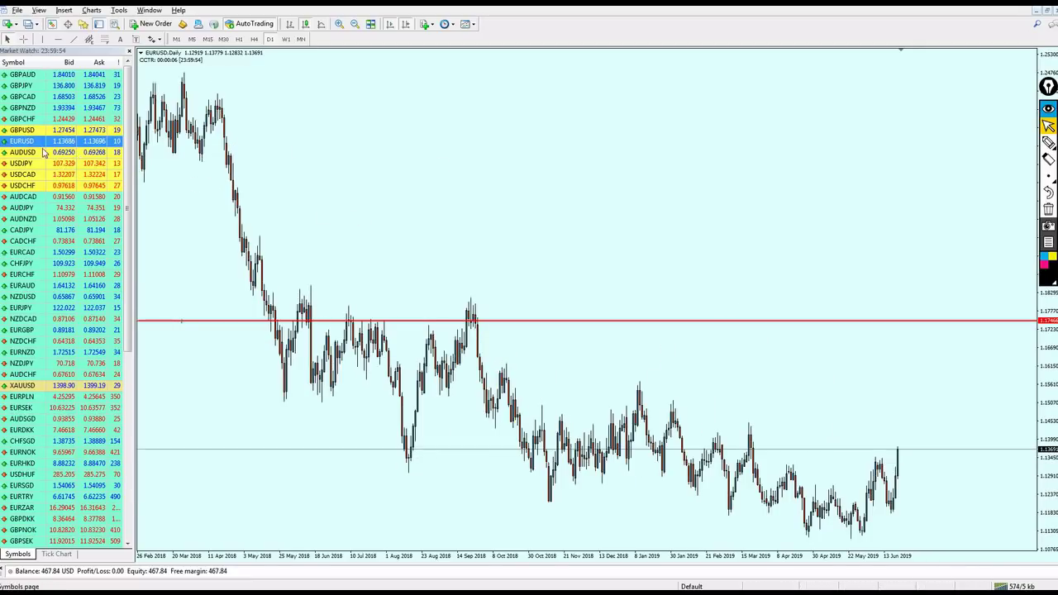
pyautogui.moveTo(46, 153); pyautogui.dragTo(252, 223)
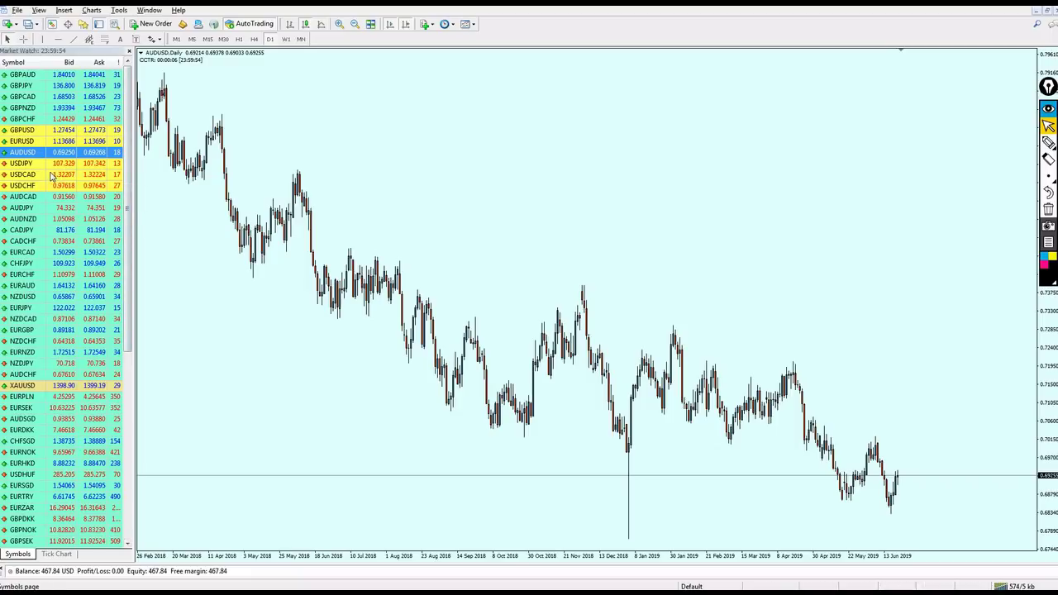
pyautogui.moveTo(41, 187); pyautogui.dragTo(516, 178)
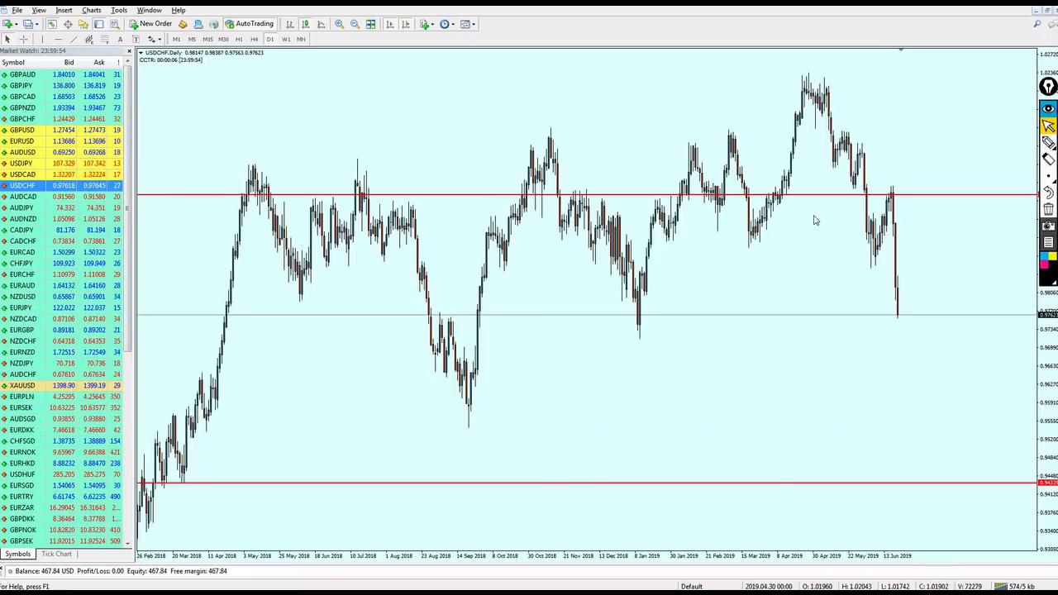
# Measure the latest USDCHF drop with the crosshair, from the upper horizontal line down to the current price.
pyautogui.middleClick(896, 190)
pyautogui.moveTo(889, 195); pyautogui.dragTo(901, 319)
pyautogui.rightClick(559, 229)
pyautogui.click(561, 205)
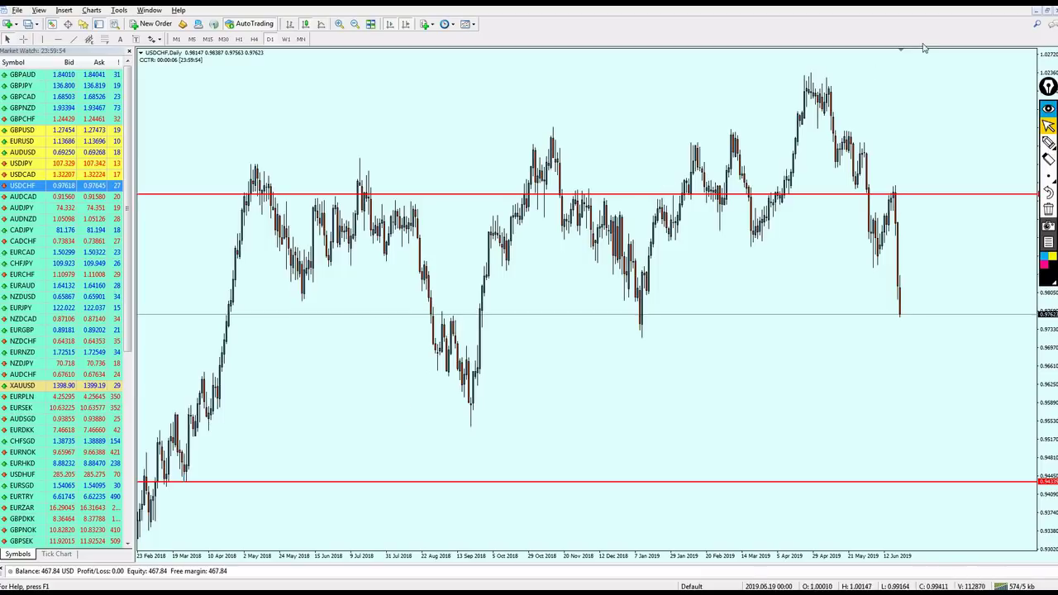
# Check the 10:00pm FOMC releases on the Forex Factory calendar in the browser and return to the MetaTrader charts.
pyautogui.hotkey('alt', 'Tab')
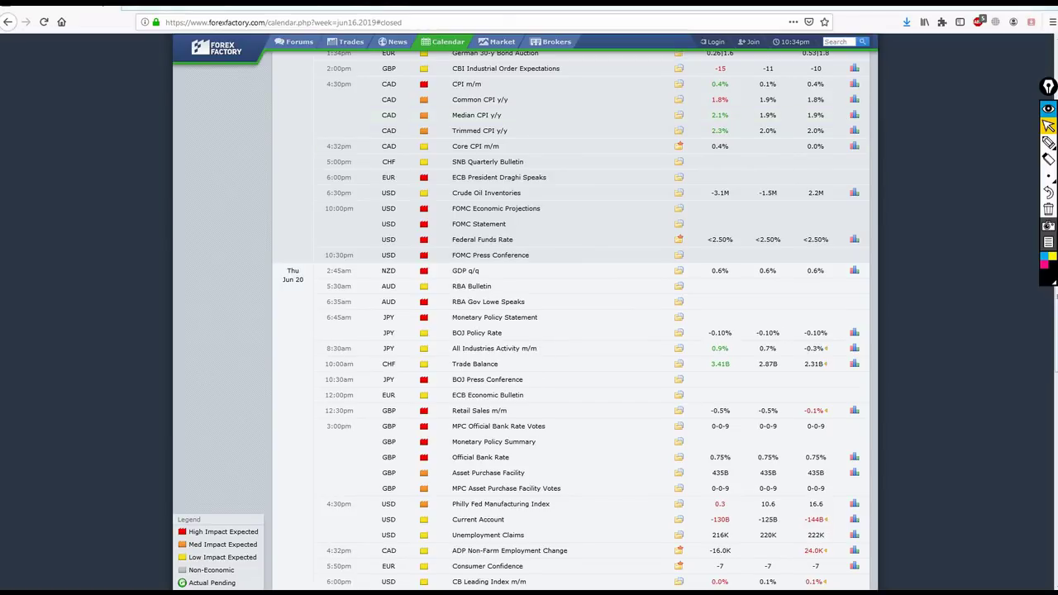
pyautogui.scroll(3, 325, 330)
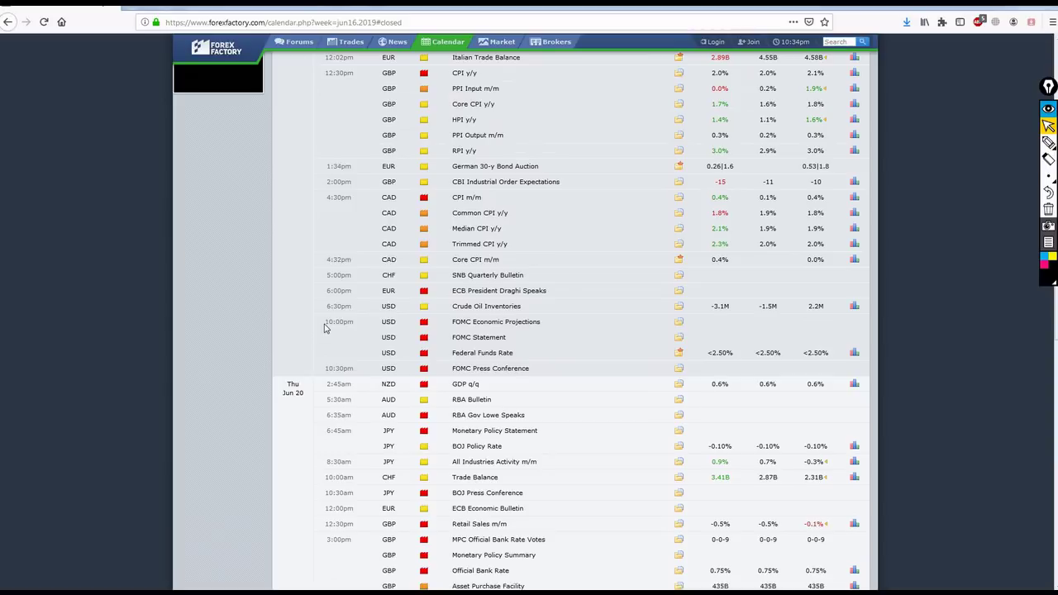
pyautogui.moveTo(326, 321); pyautogui.dragTo(568, 364)
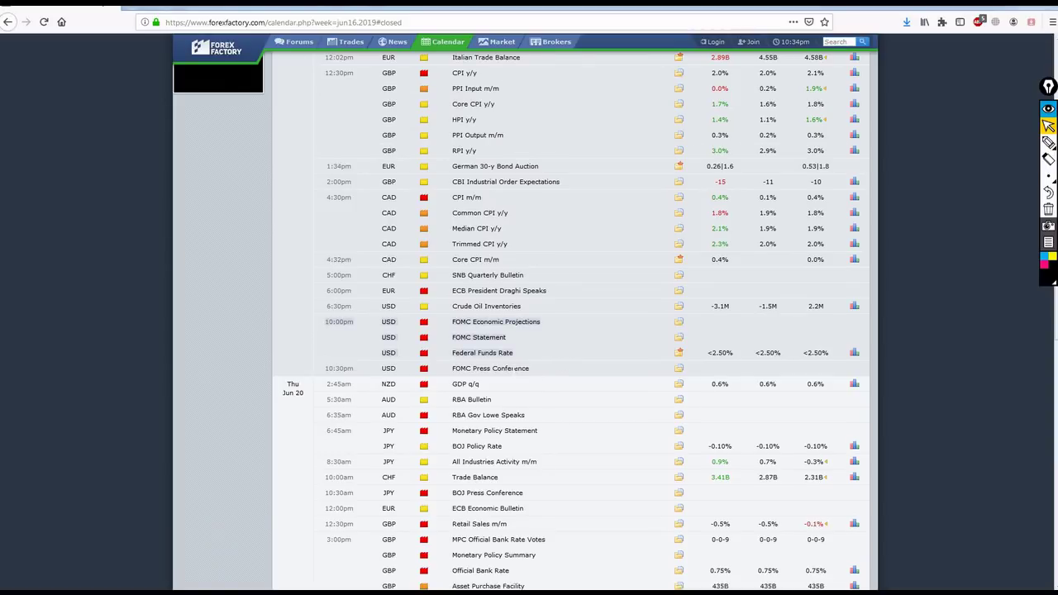
pyautogui.click(501, 345)
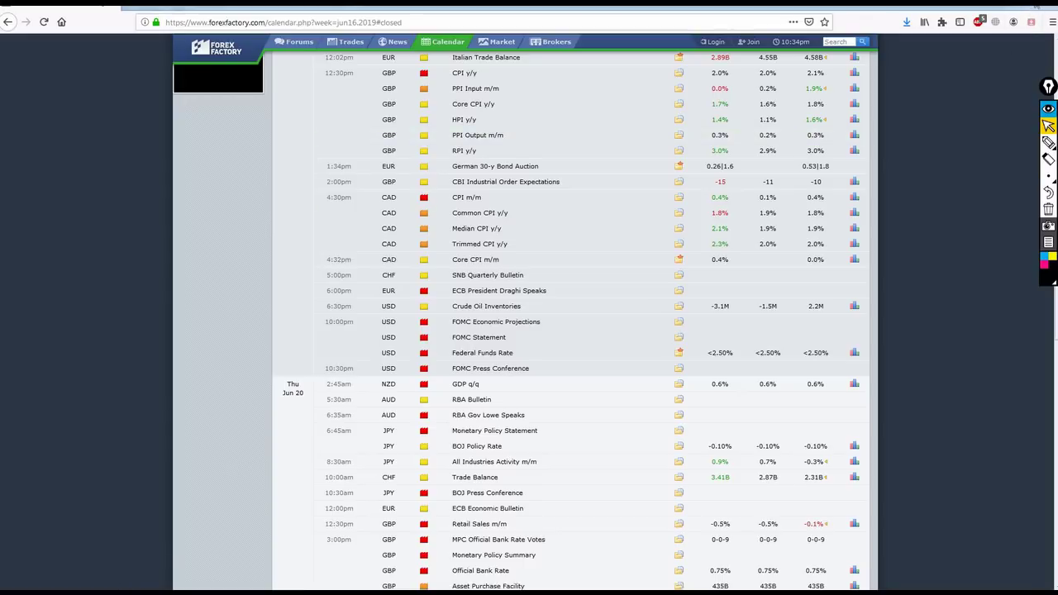
pyautogui.click(1024, 6)
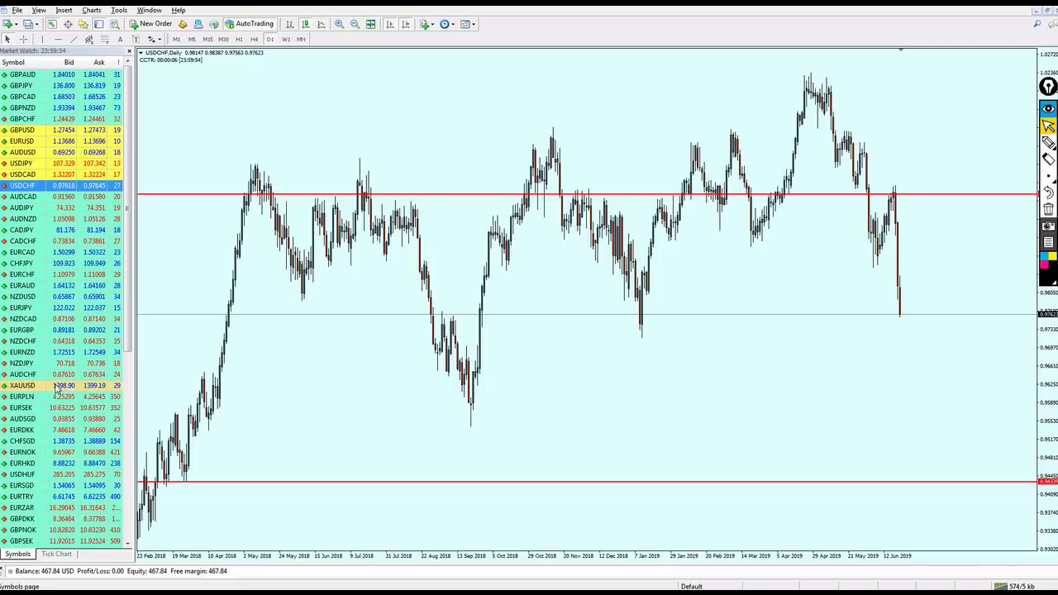
# Load XAUUSD in the chart window and set it to the weekly timeframe.
pyautogui.moveTo(58, 389); pyautogui.dragTo(510, 355)
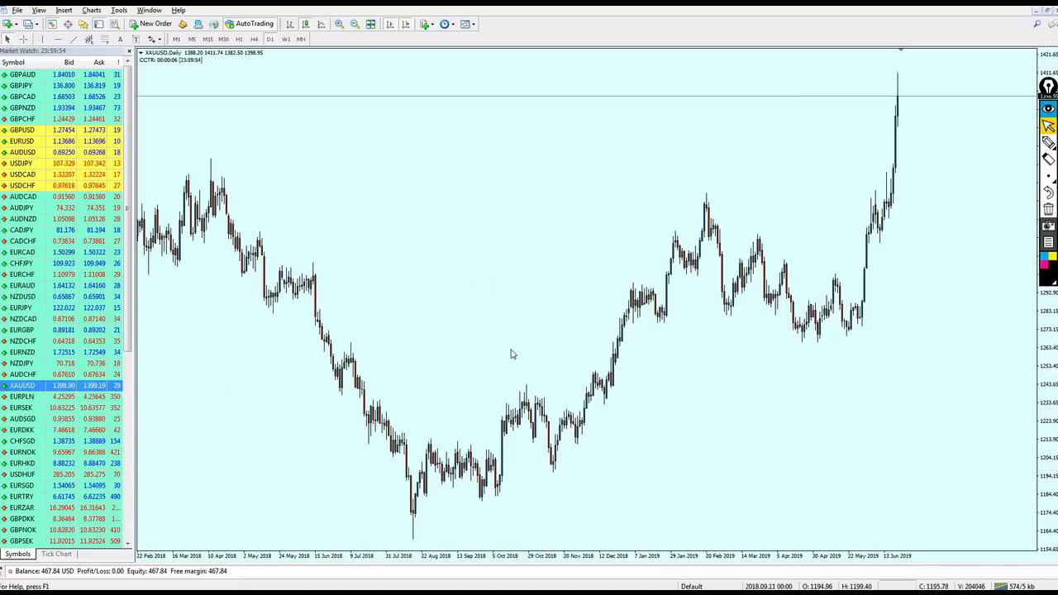
pyautogui.click(286, 38)
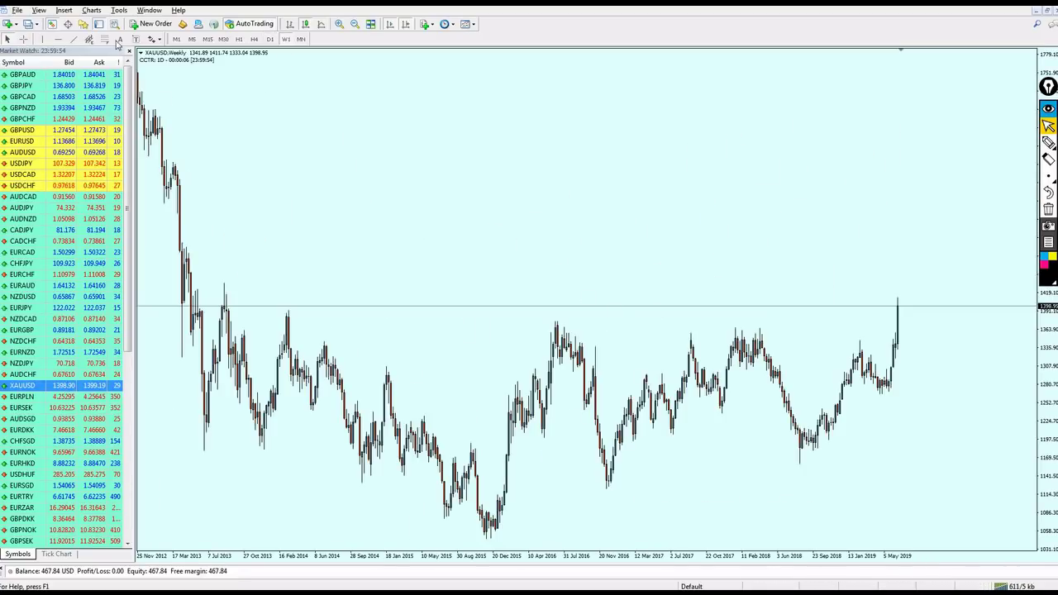
# Draw a dark slate gray horizontal line along the 2016–2018 highs of XAUUSD, placed at about 1364.45.
pyautogui.click(58, 38)
pyautogui.click(649, 333)
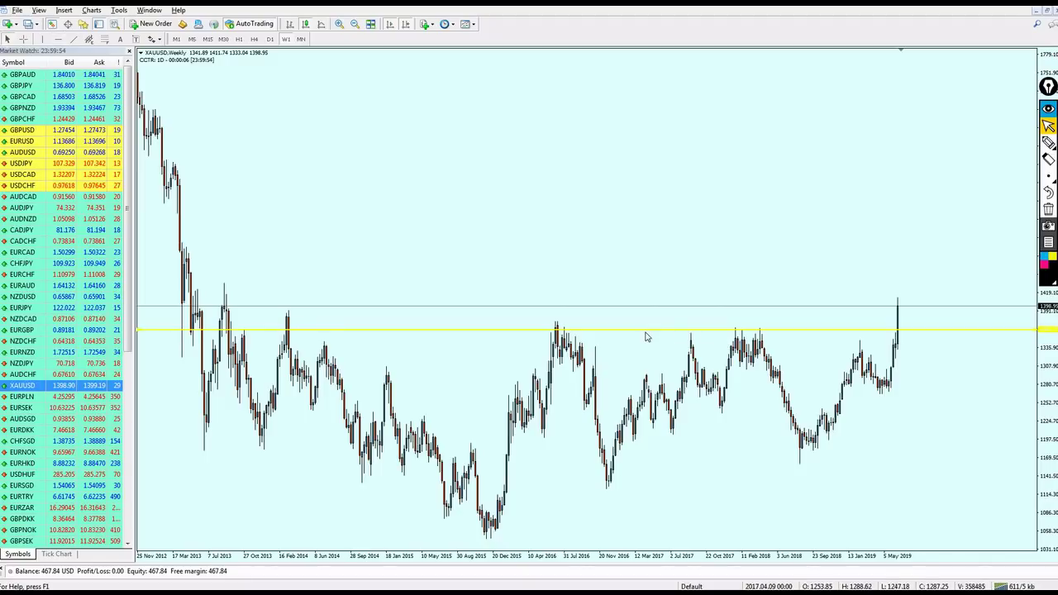
pyautogui.rightClick(647, 337)
pyautogui.click(686, 339)
pyautogui.click(513, 306)
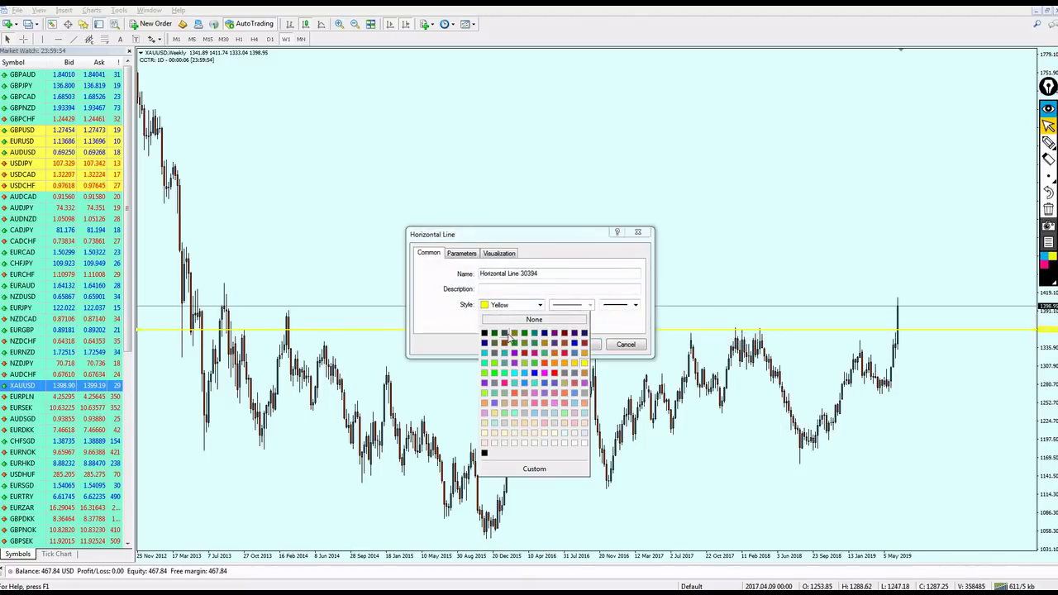
pyautogui.click(485, 334)
pyautogui.click(572, 344)
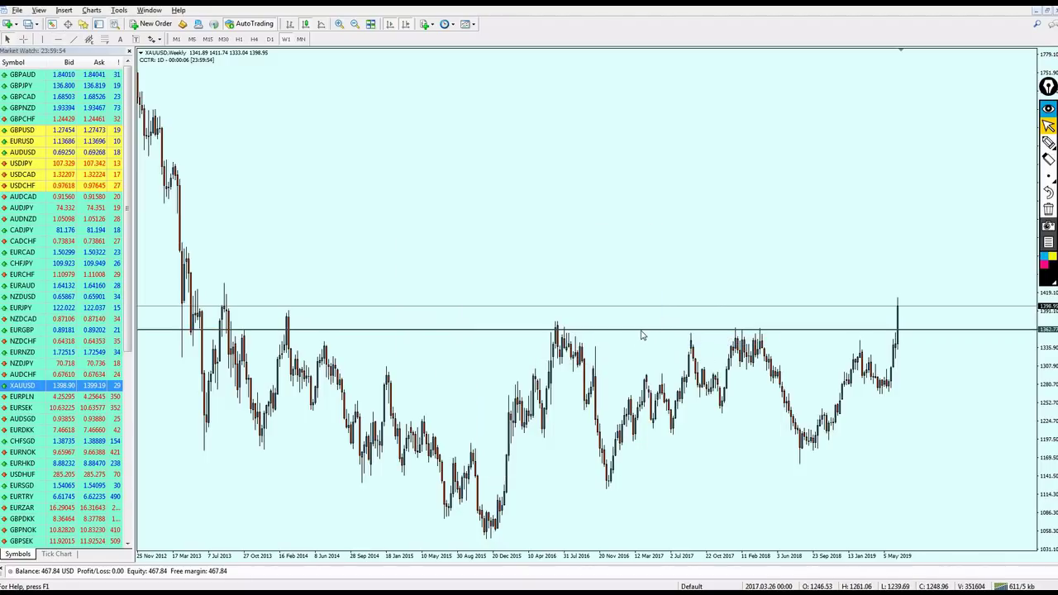
pyautogui.doubleClick(637, 330)
pyautogui.moveTo(637, 330); pyautogui.dragTo(639, 334)
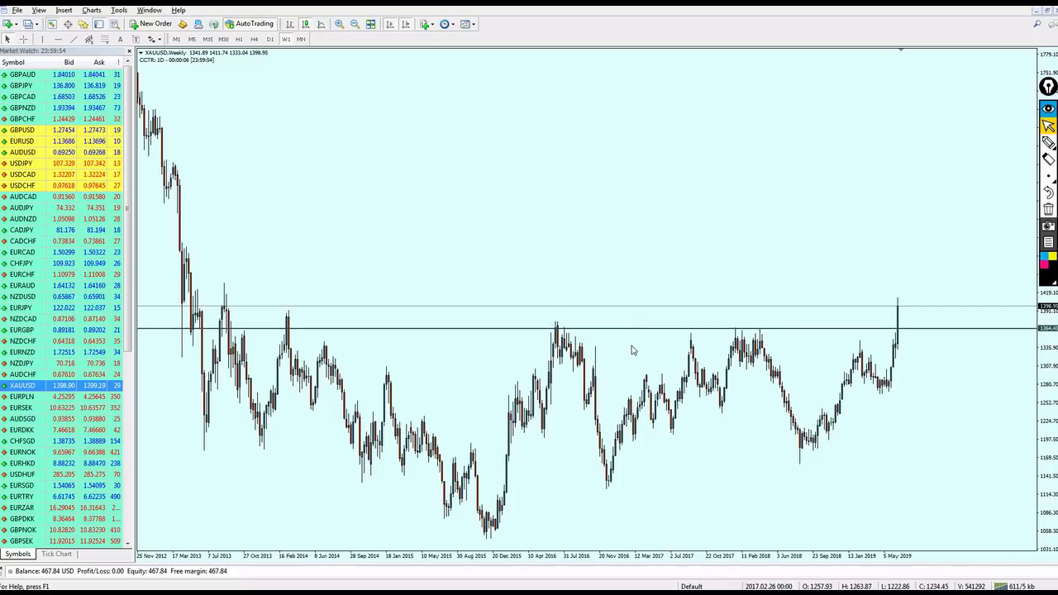
# Inspect the 2016–2018 highs and the latest candle's break of the horizontal line with the crosshair.
pyautogui.middleClick(509, 328)
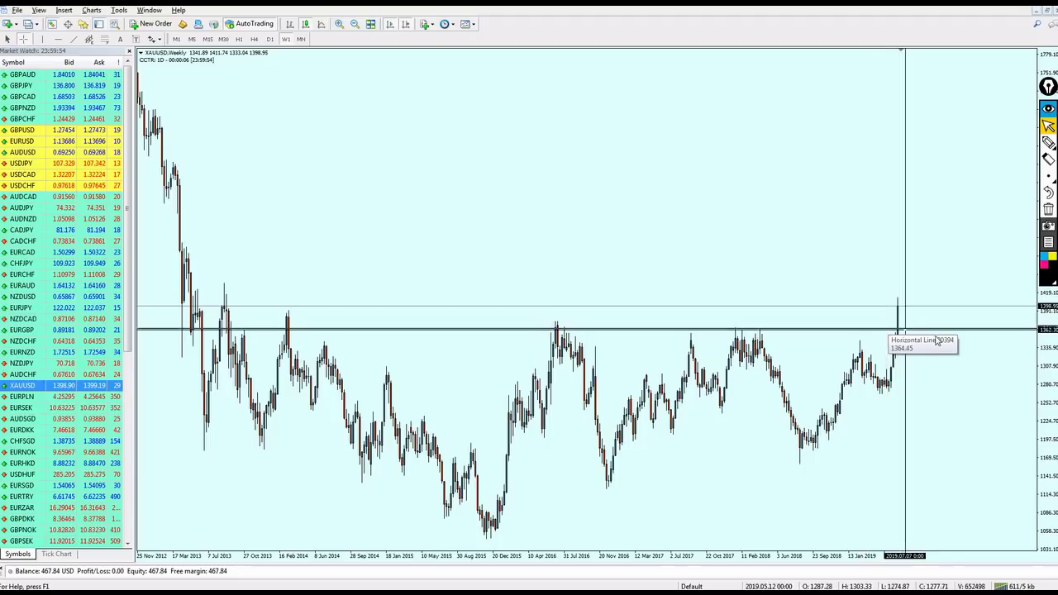
pyautogui.middleClick(908, 360)
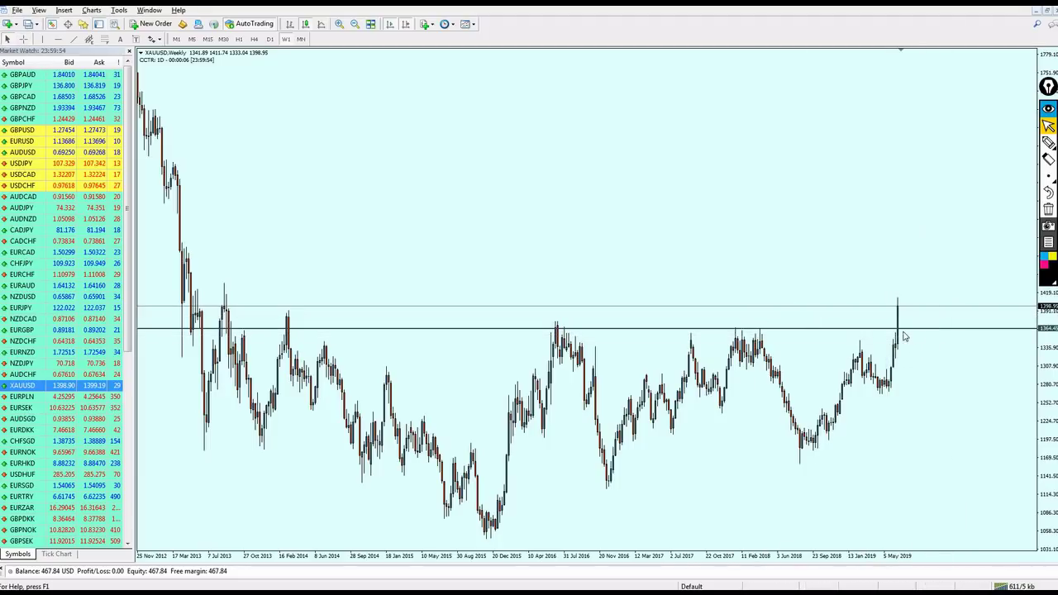
pyautogui.middleClick(903, 332)
pyautogui.middleClick(893, 323)
# Circle the breakout candle and the highs along the horizontal line with the pen, and clear the annotations.
pyautogui.click(1049, 142)
pyautogui.moveTo(874, 329)
pyautogui.mouseDown()
pyautogui.moveTo(900, 344)
pyautogui.moveTo(895, 354)
pyautogui.mouseUp()
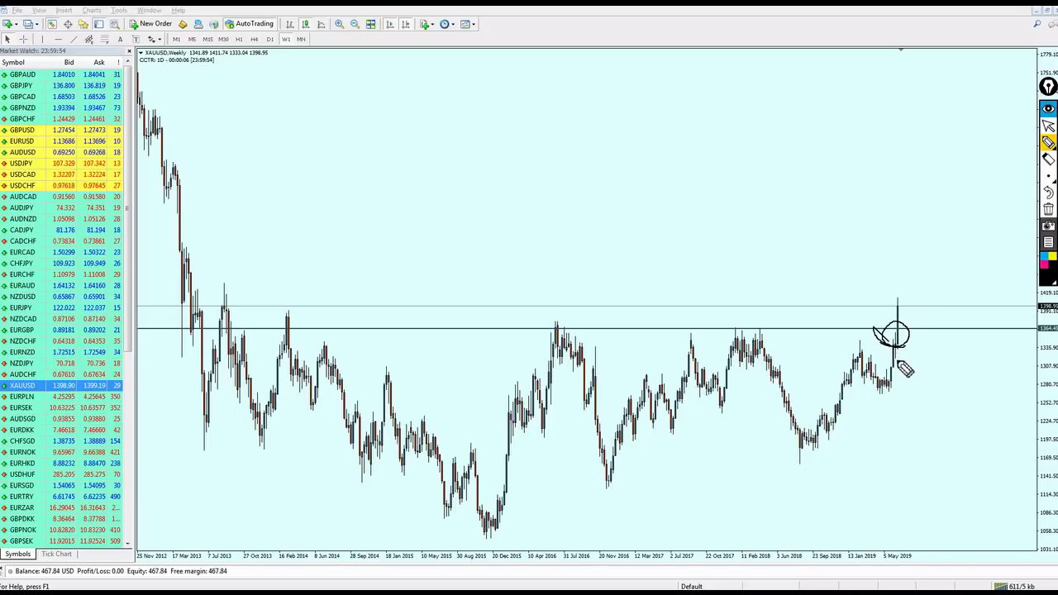
pyautogui.moveTo(536, 339)
pyautogui.mouseDown()
pyautogui.moveTo(852, 327)
pyautogui.moveTo(505, 335)
pyautogui.moveTo(607, 339)
pyautogui.mouseUp()
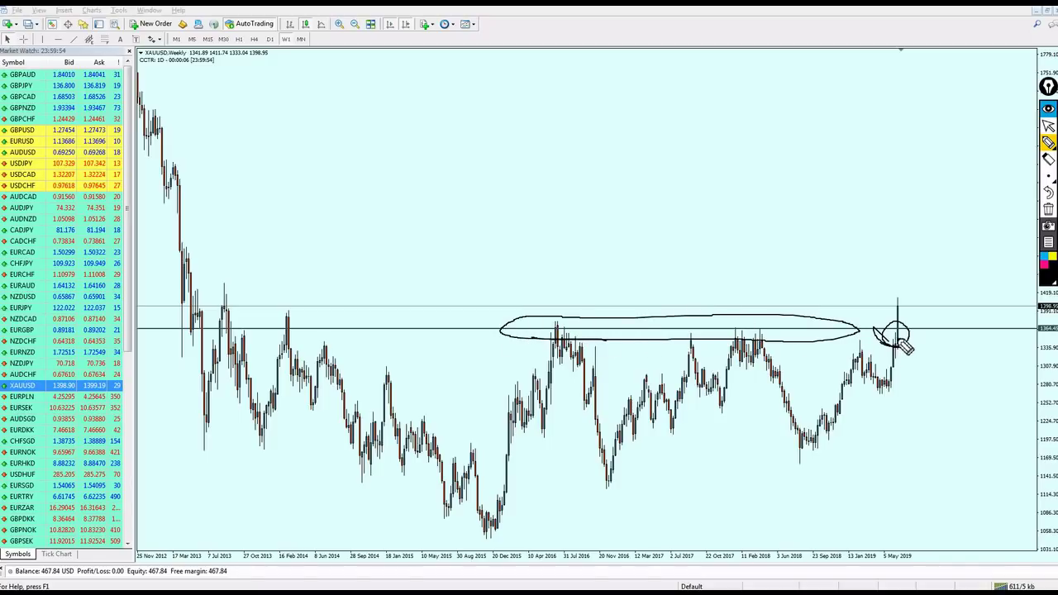
pyautogui.click(1049, 125)
pyautogui.click(1049, 210)
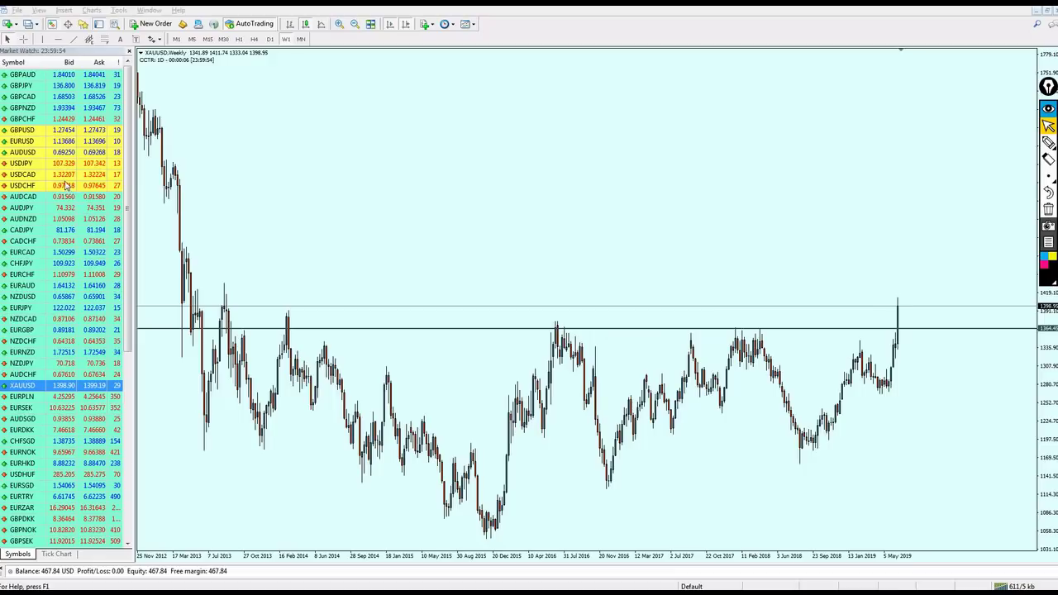
# Load USDCHF in the chart window and delete its three red horizontal lines.
pyautogui.moveTo(23, 186); pyautogui.dragTo(827, 239)
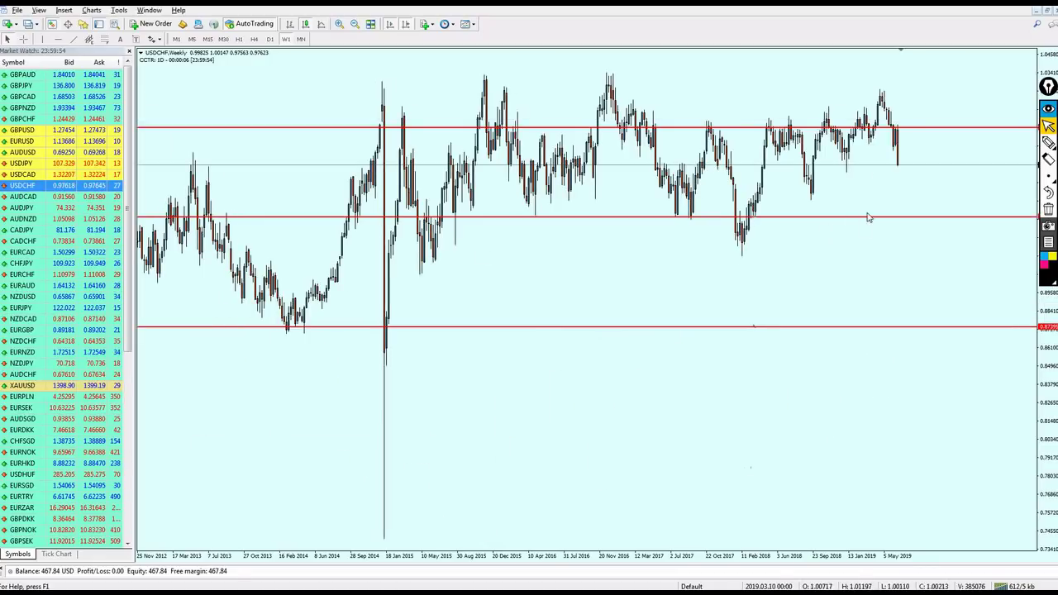
pyautogui.doubleClick(865, 326)
pyautogui.press('Delete')
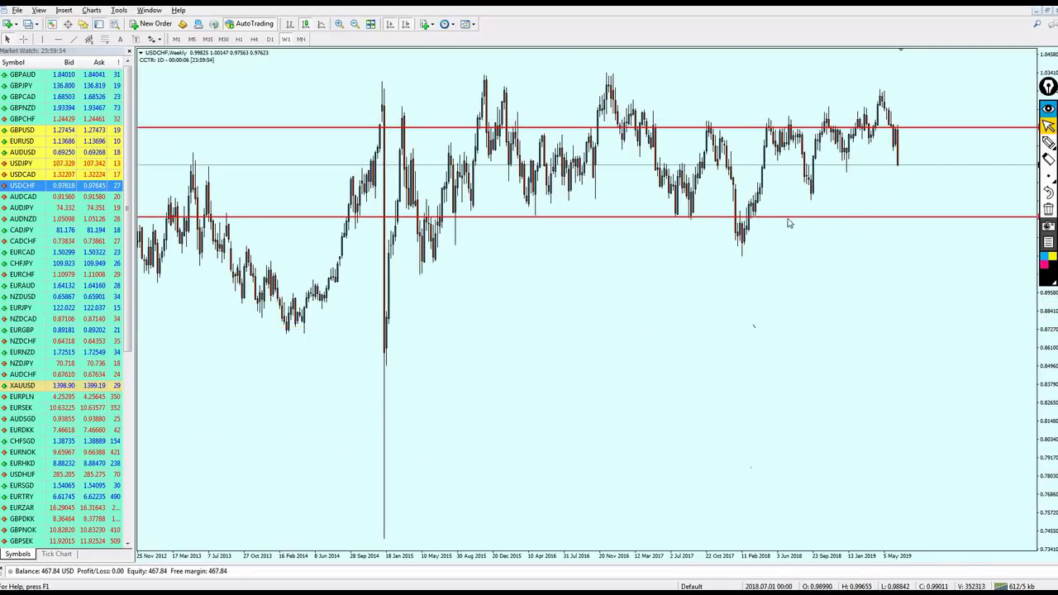
pyautogui.doubleClick(789, 217)
pyautogui.press('Delete')
pyautogui.doubleClick(788, 128)
pyautogui.press('Delete')
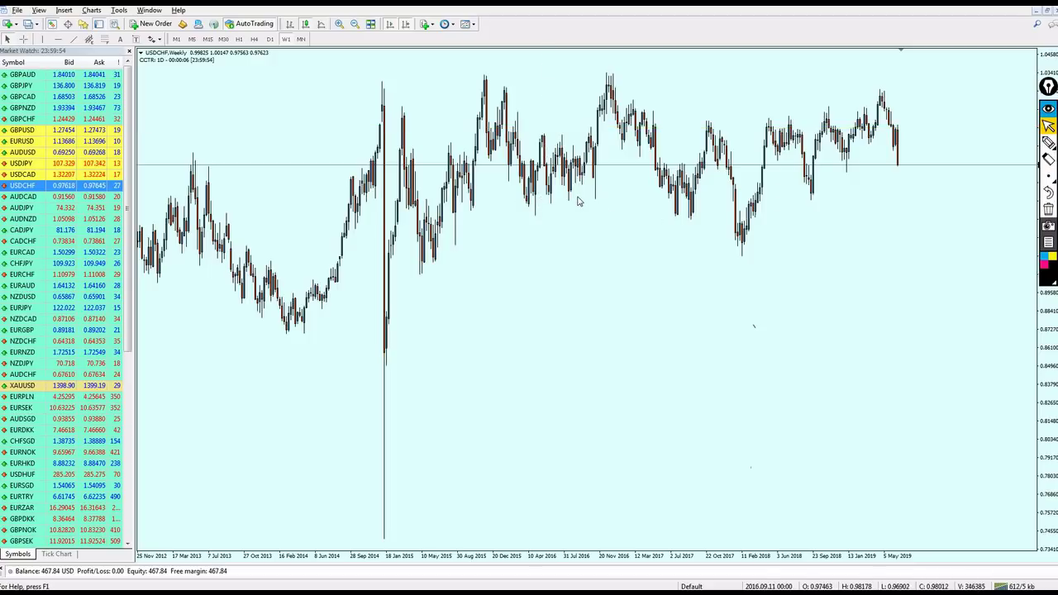
# Add a blue horizontal line along the mid-2017 lows of USDCHF and remove it again.
pyautogui.rightClick(380, 176)
pyautogui.click(298, 202)
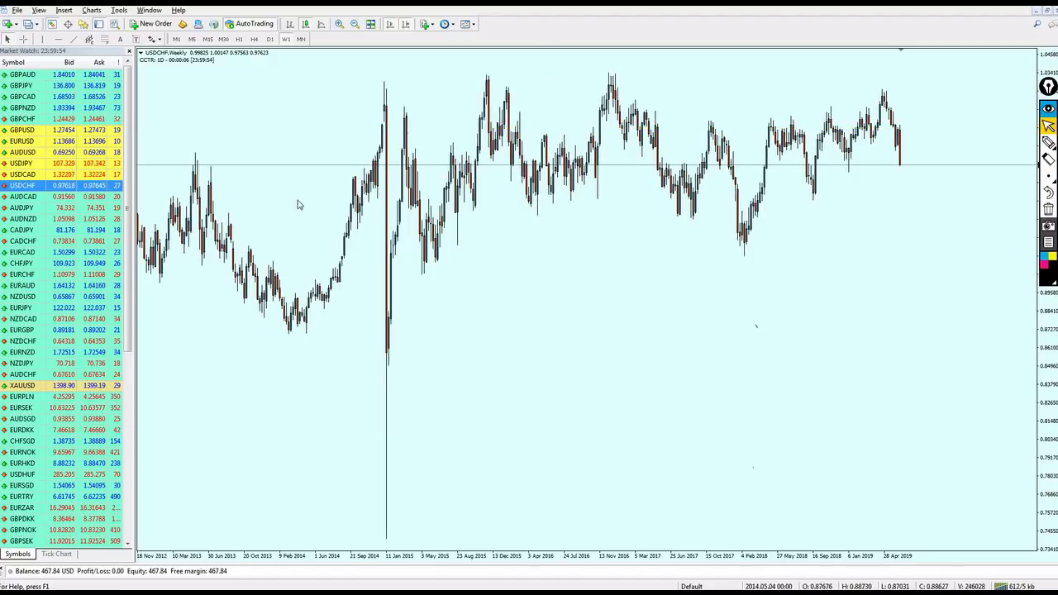
pyautogui.click(58, 39)
pyautogui.click(683, 216)
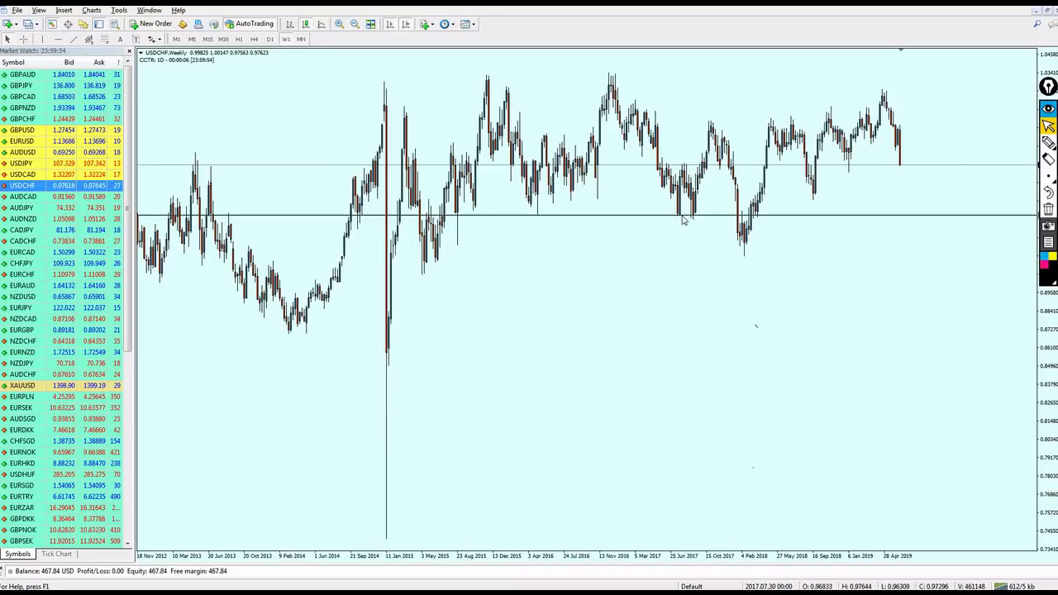
pyautogui.rightClick(683, 218)
pyautogui.click(703, 221)
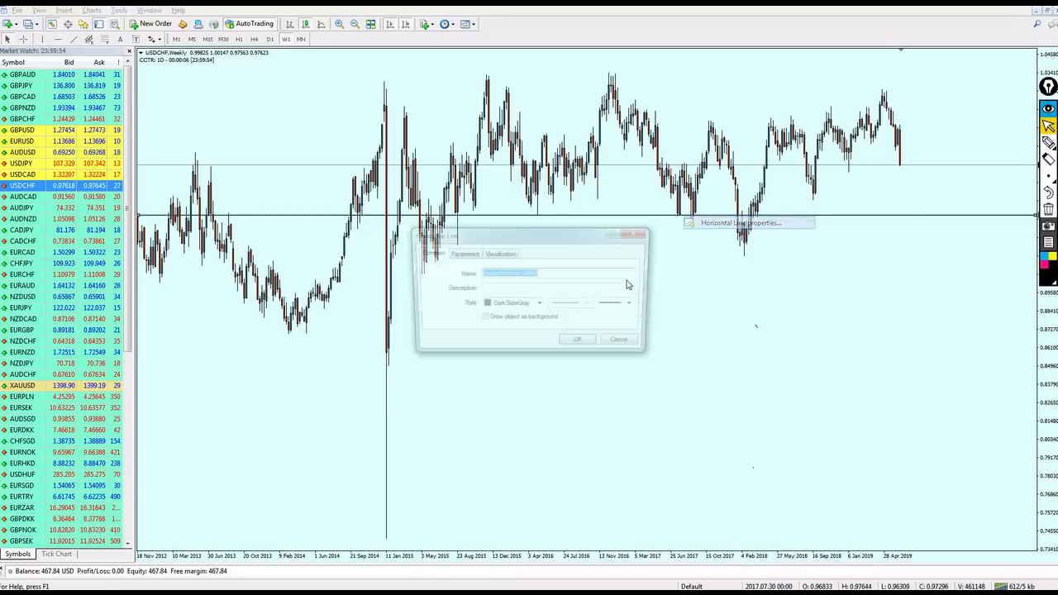
pyautogui.click(540, 306)
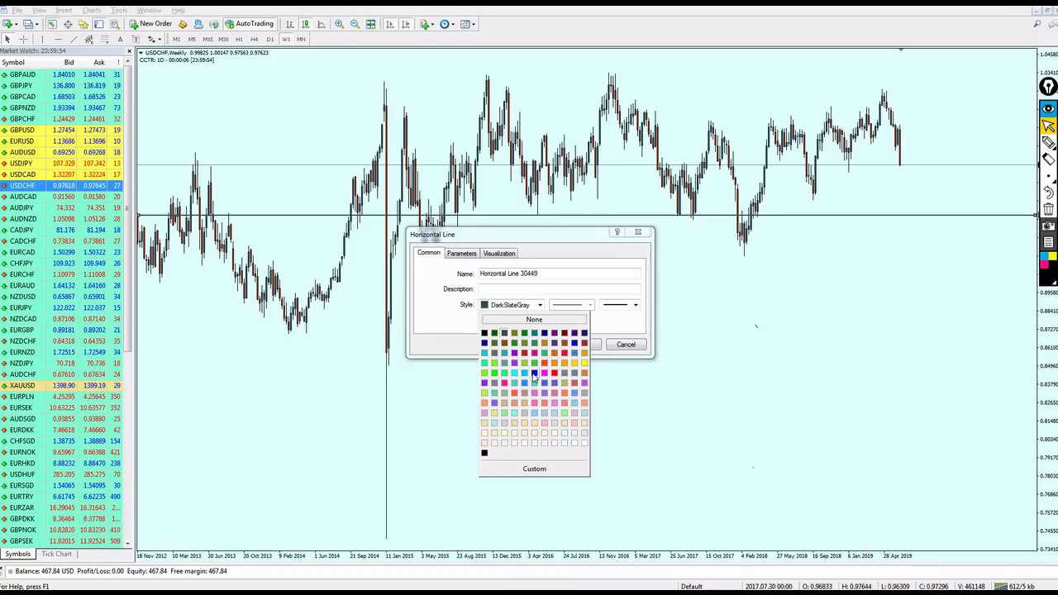
pyautogui.click(535, 378)
pyautogui.click(581, 344)
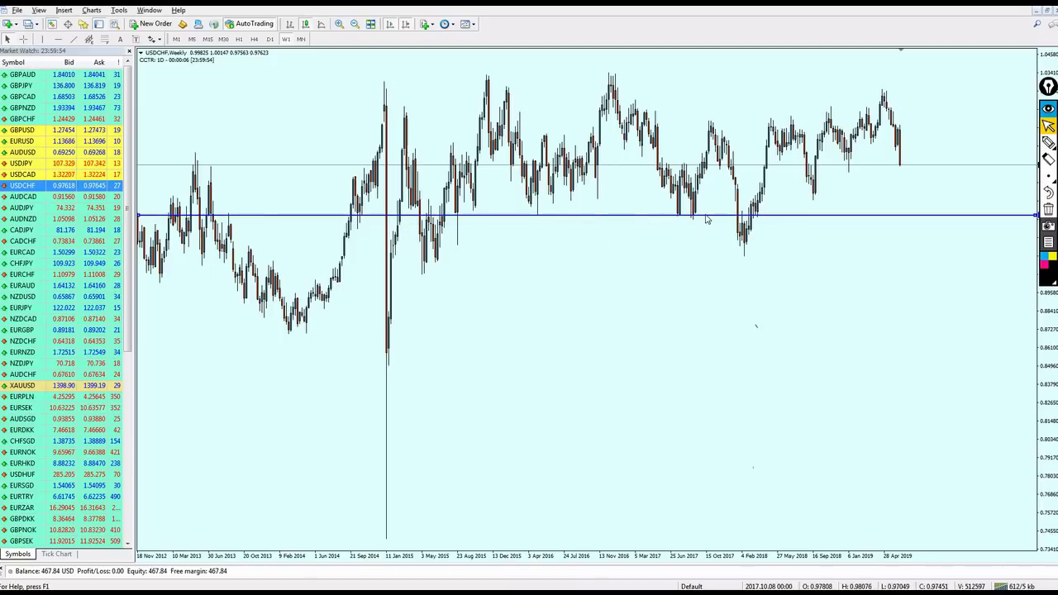
pyautogui.press('Delete')
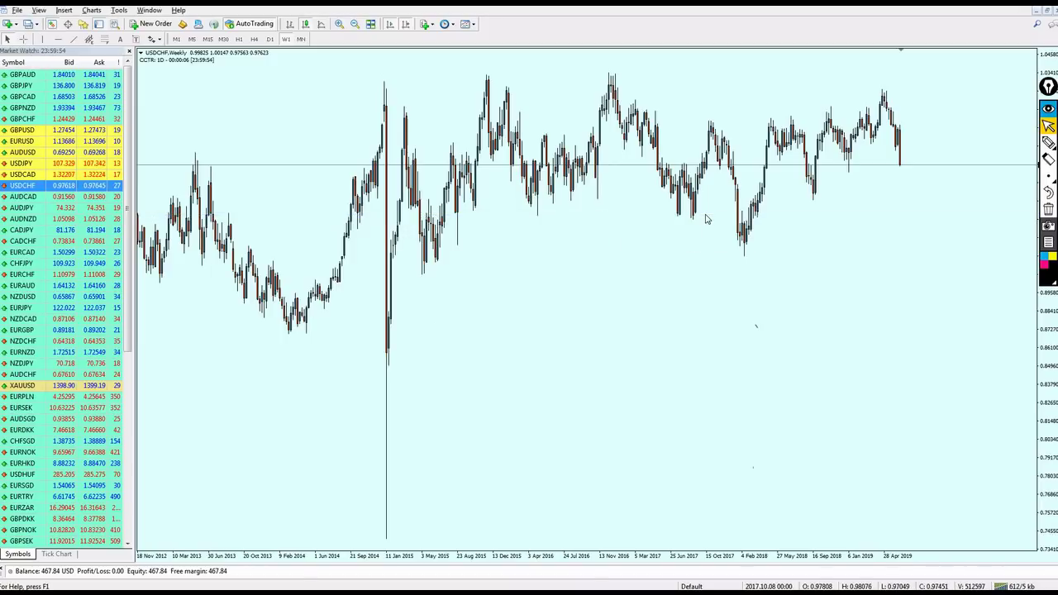
# Show EURUSD on the daily timeframe with a wider empty margin after the latest candle.
pyautogui.moveTo(35, 141); pyautogui.dragTo(614, 369)
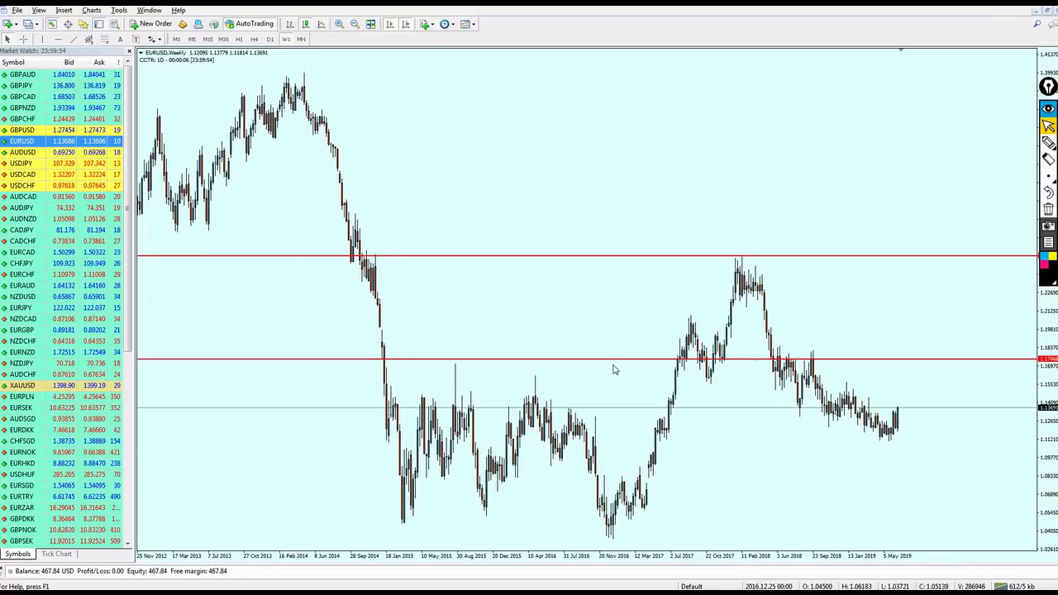
pyautogui.click(269, 39)
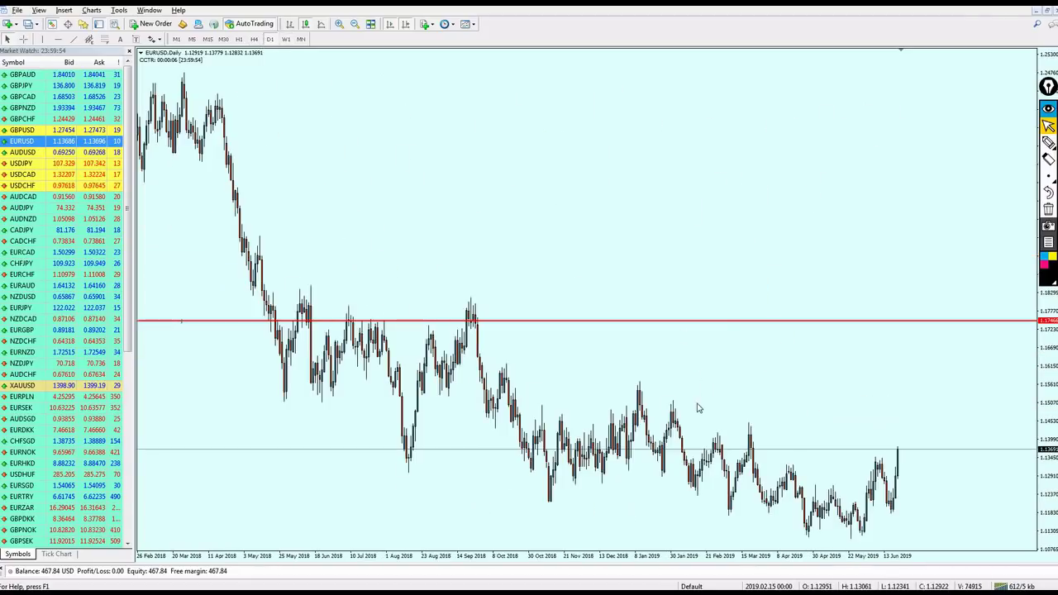
pyautogui.press('+')
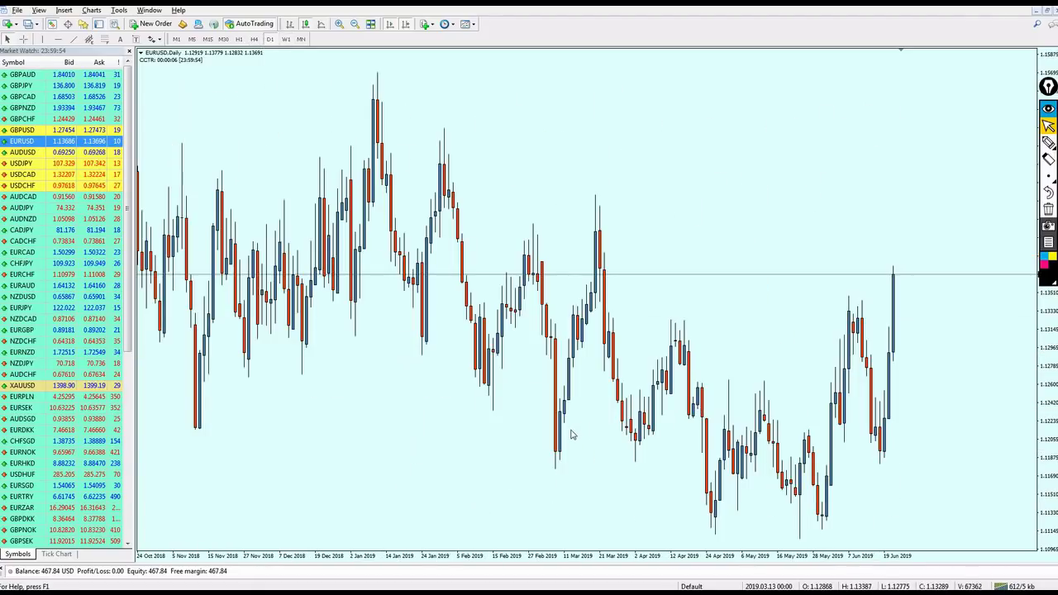
pyautogui.press('-')
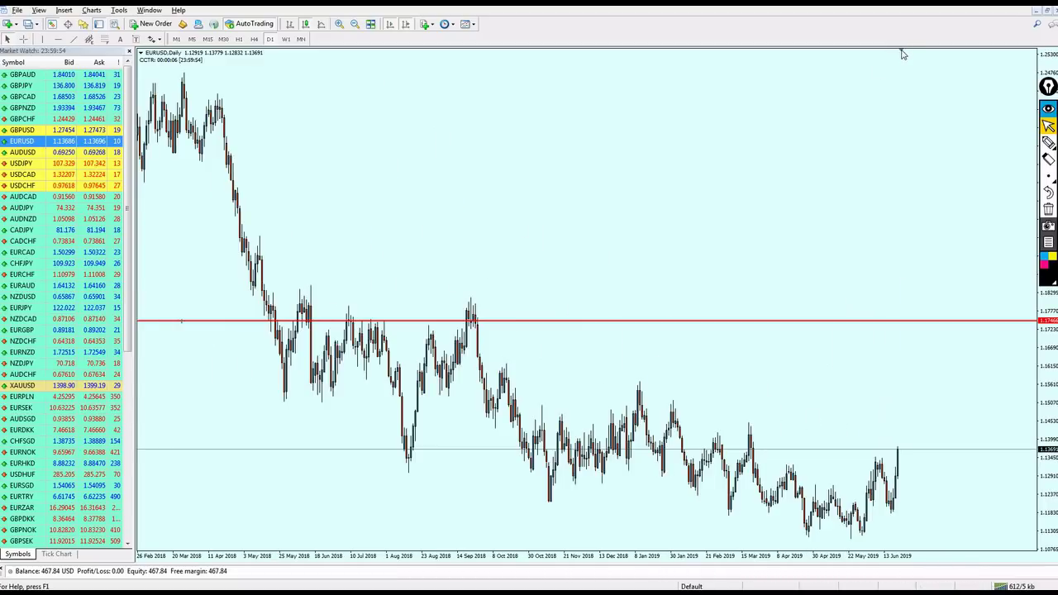
pyautogui.moveTo(901, 52); pyautogui.dragTo(827, 53)
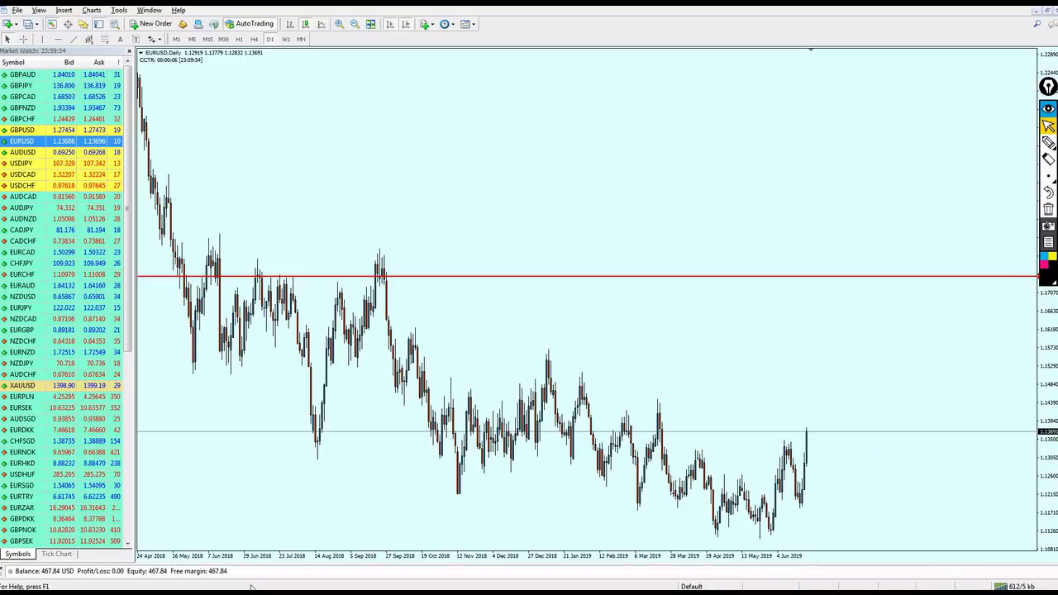
# Glance at the earlier GBPUSD forecast screenshot in the image viewer, and lower EURUSD's red horizontal line to the 2019 lows near 1.118.
pyautogui.click(115, 581)
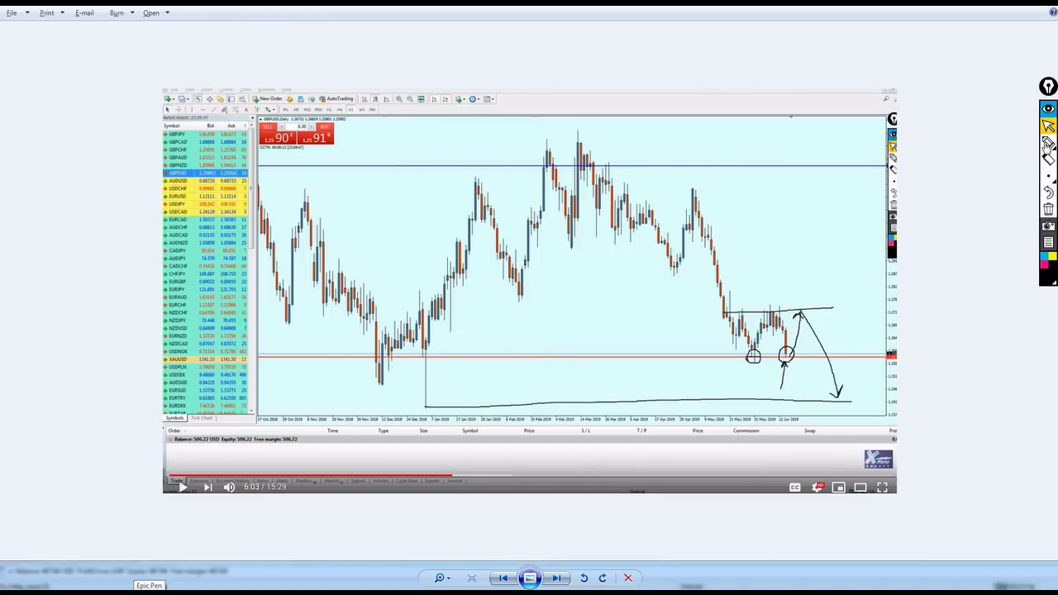
pyautogui.moveTo(1048, 146)
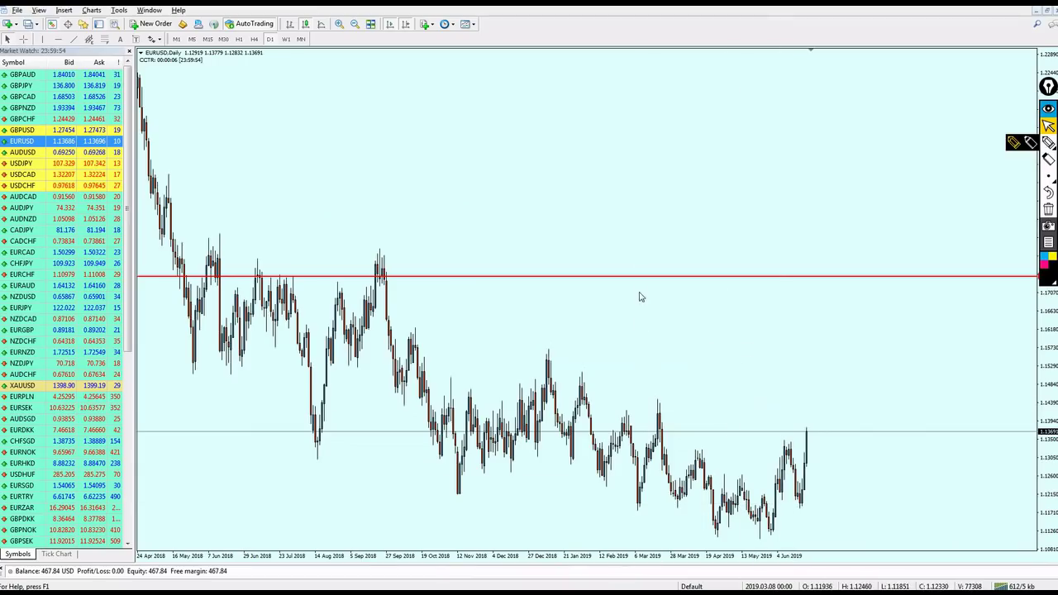
pyautogui.moveTo(638, 279); pyautogui.dragTo(662, 508)
# Switch to the image viewer and bring up the earlier EURUSD forecast screenshot.
pyautogui.hotkey('alt', 'Tab')
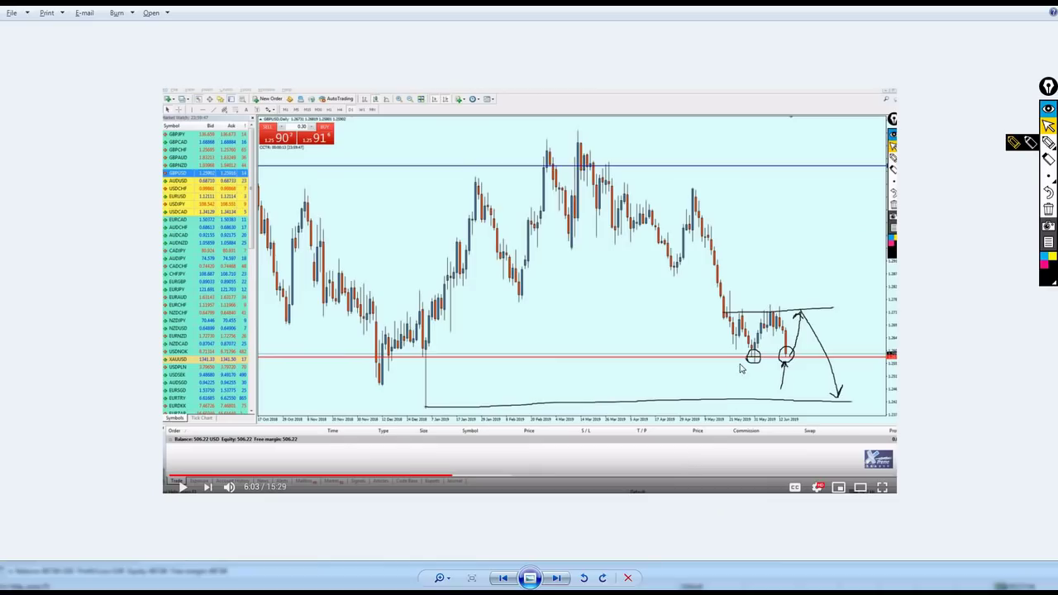
pyautogui.hotkey('alt', 'Tab')
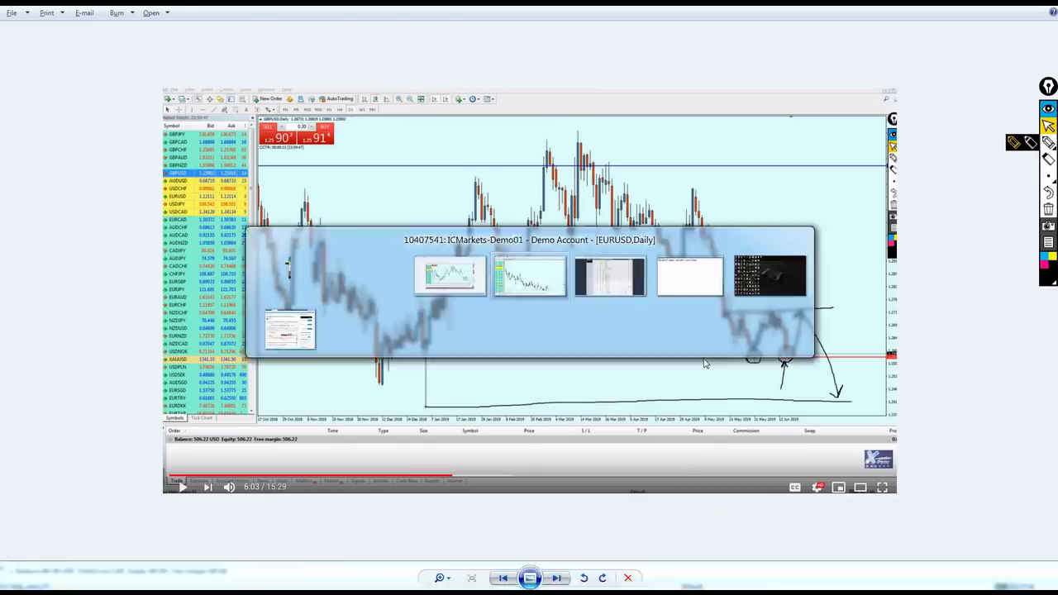
pyautogui.hotkey('alt', 'Tab')
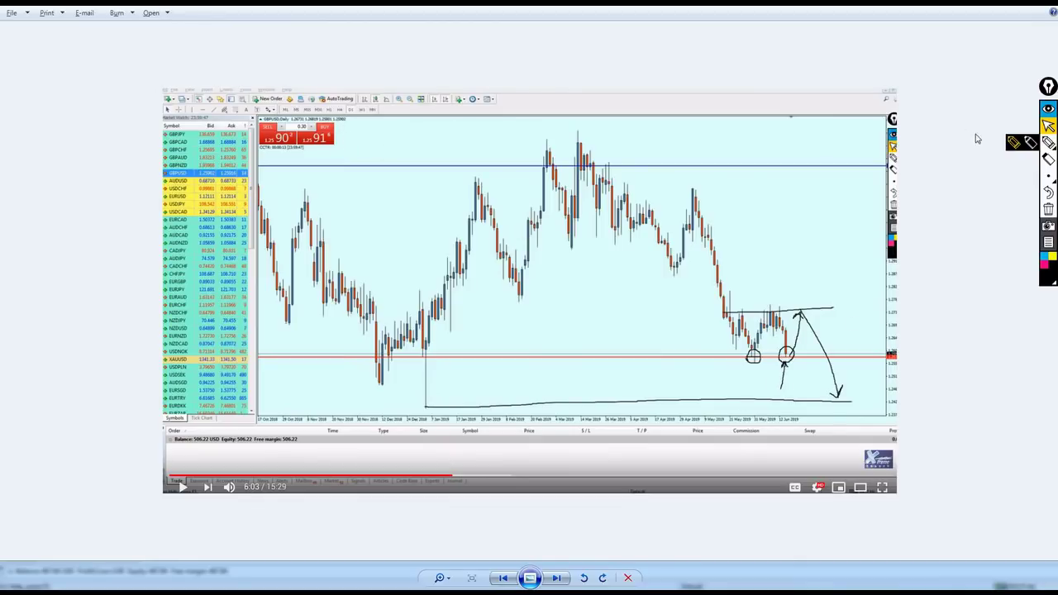
pyautogui.press('Right')
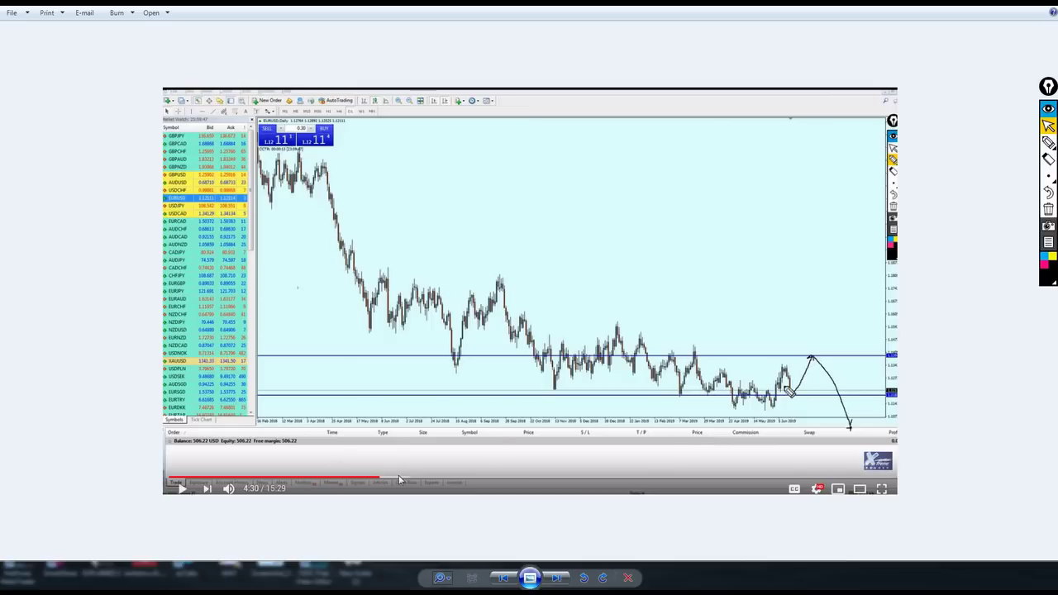
# Switch back to MetaTrader 4 and measure the rally from the mid-June low to the latest EURUSD high, comparing it with the forecast screenshot.
pyautogui.click(117, 585)
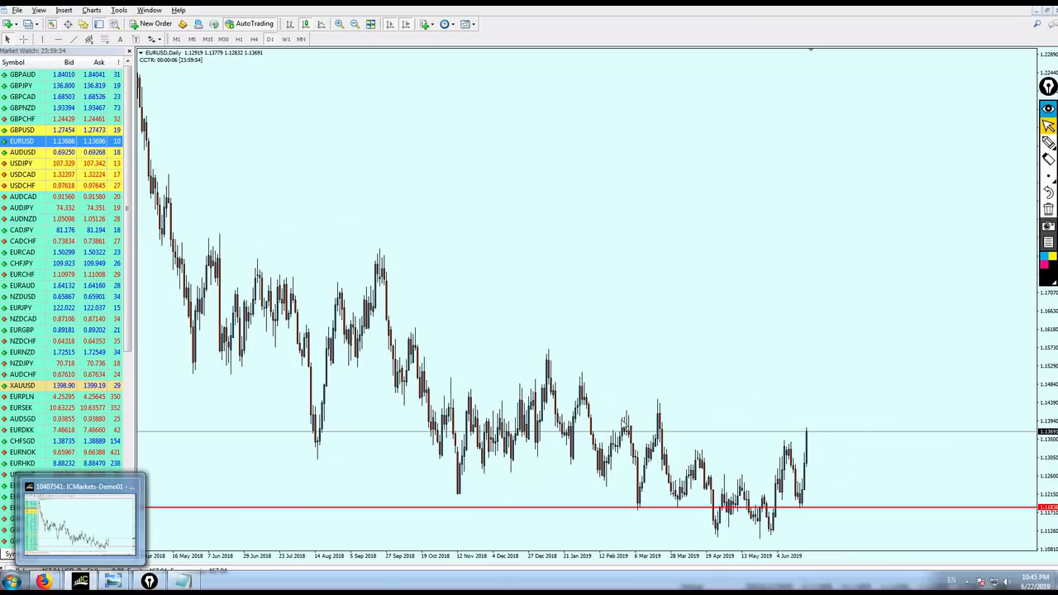
pyautogui.middleClick(774, 506)
pyautogui.moveTo(781, 506); pyautogui.dragTo(808, 438)
pyautogui.hotkey('alt', 'Tab')
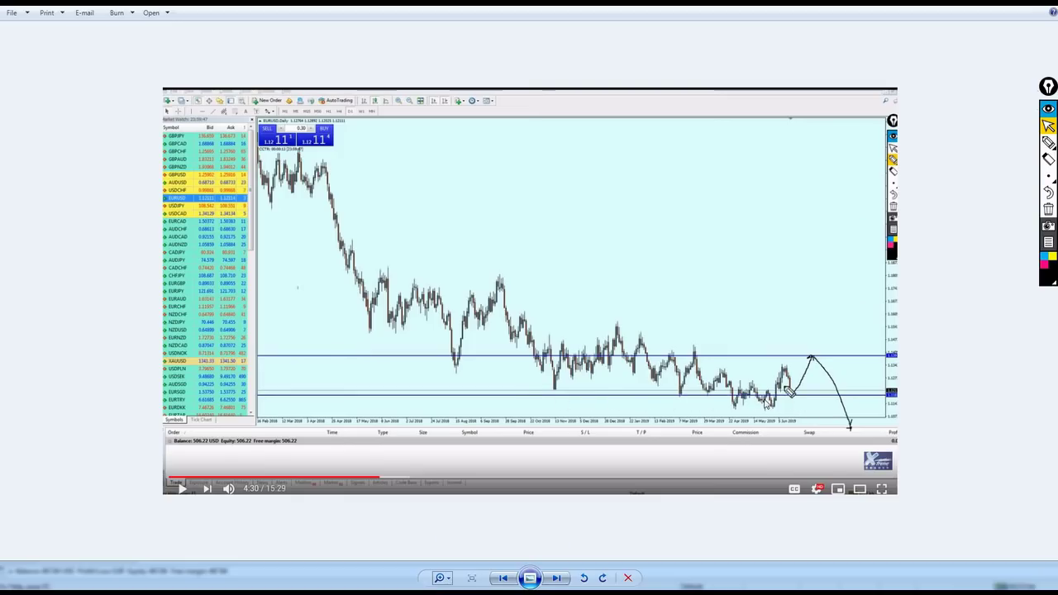
pyautogui.hotkey('alt', 'Tab')
pyautogui.middleClick(804, 505)
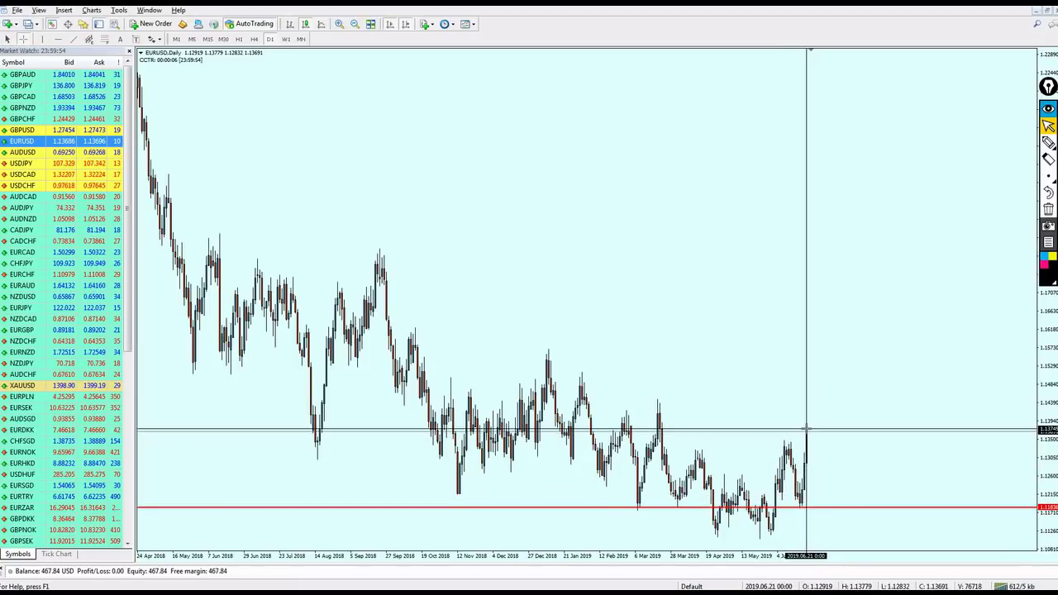
pyautogui.middleClick(811, 430)
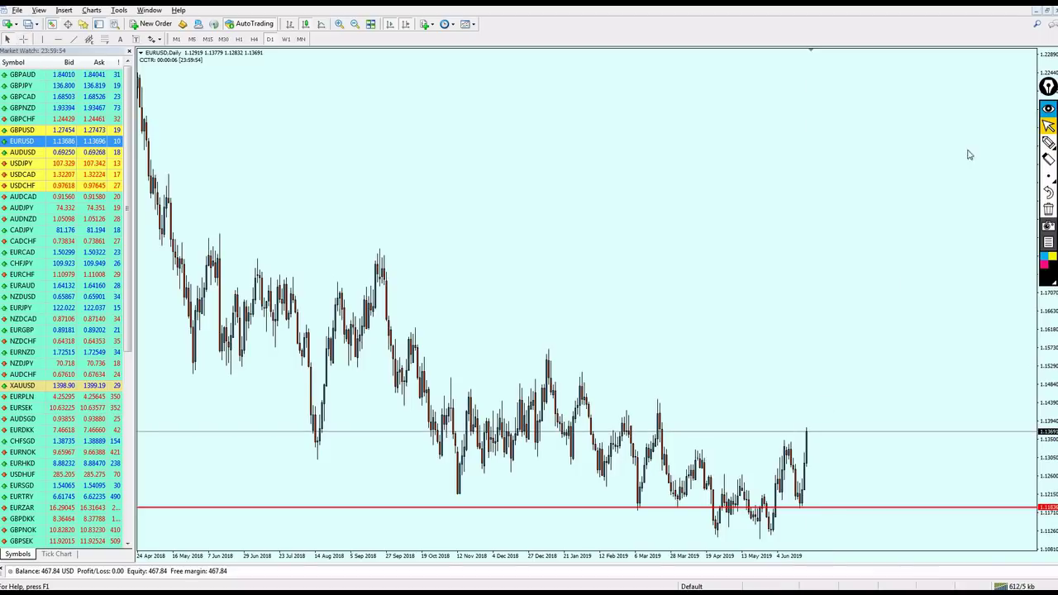
# Delete the red horizontal line running along the 2019 lows on the daily EURUSD chart.
pyautogui.click(1037, 7)
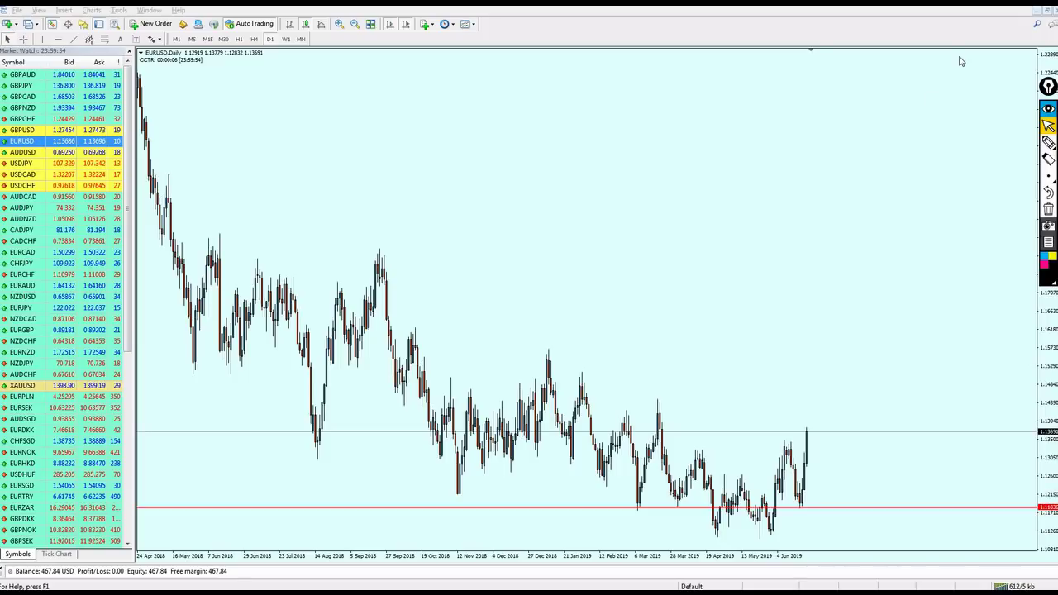
pyautogui.click(808, 227)
pyautogui.press('-')
pyautogui.press('+')
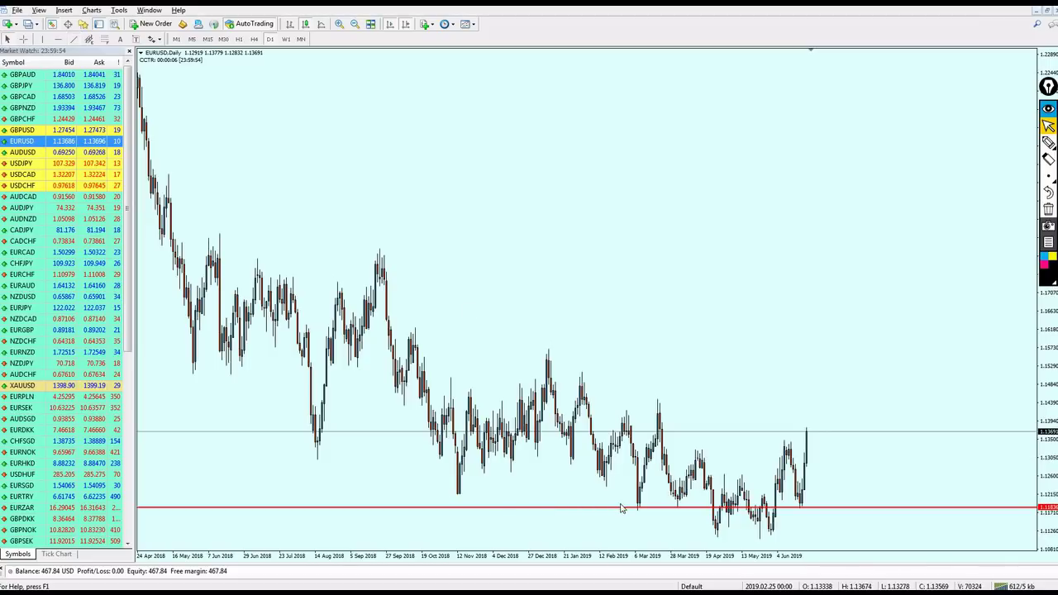
pyautogui.press('BackSpace')
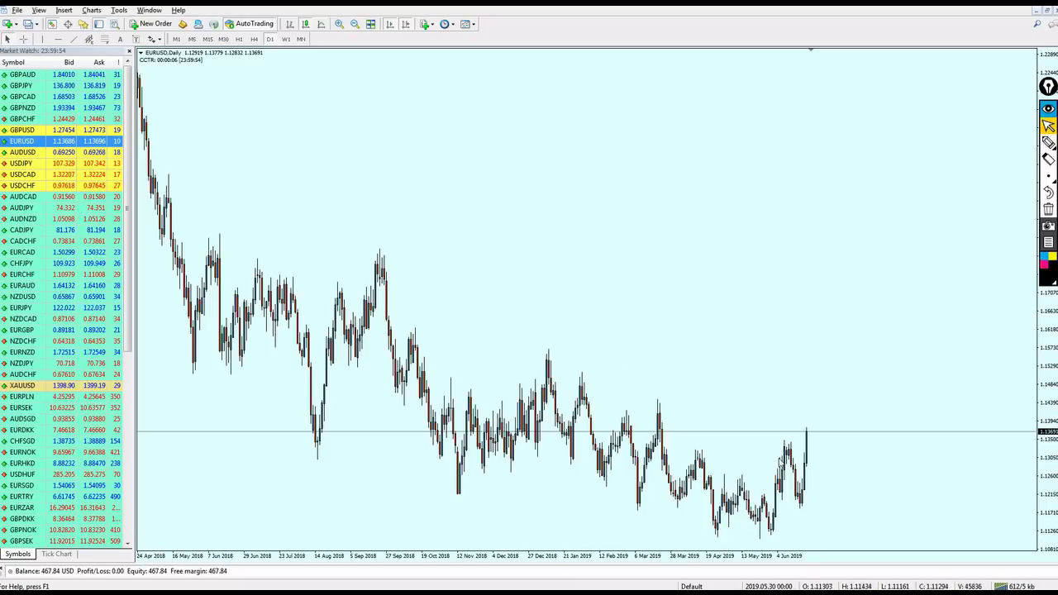
# Show EURUSD on the weekly timeframe and lower its remaining red horizontal line to about 1.1496, across the 2015–2016 highs.
pyautogui.click(287, 39)
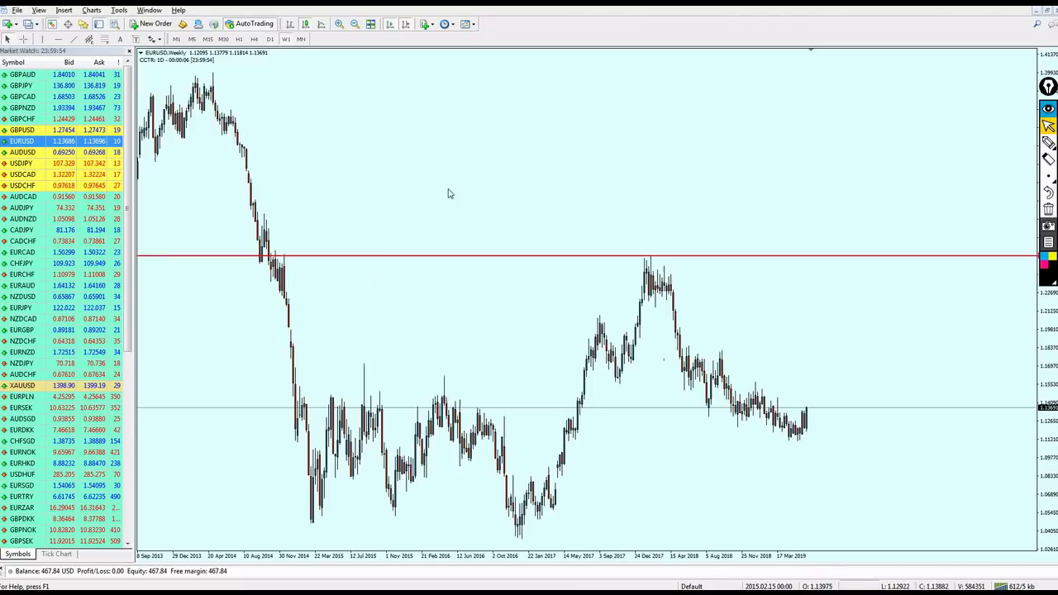
pyautogui.press('+')
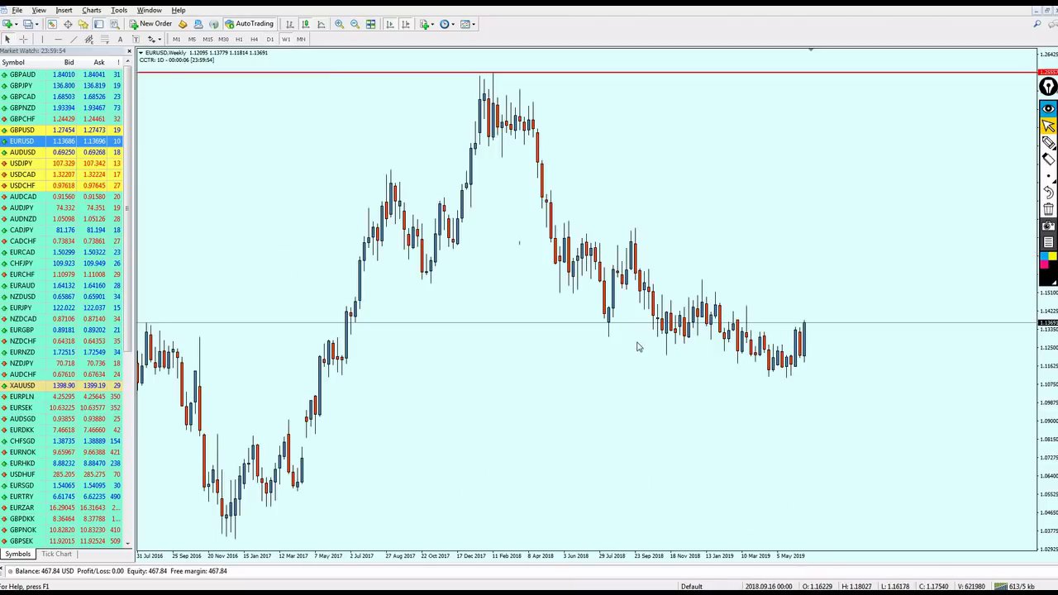
pyautogui.press('-')
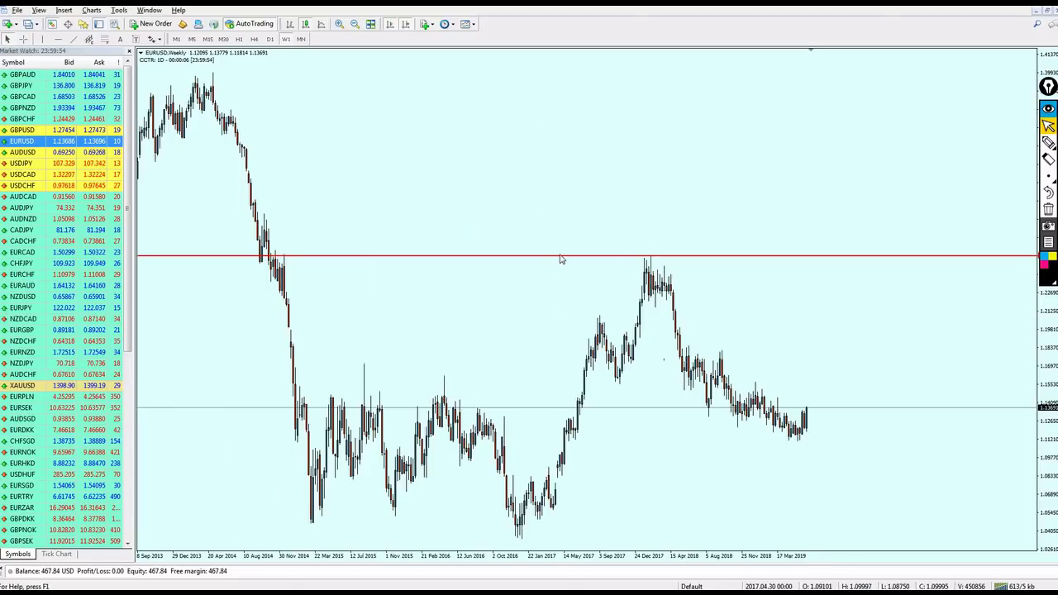
pyautogui.moveTo(390, 257); pyautogui.dragTo(404, 397)
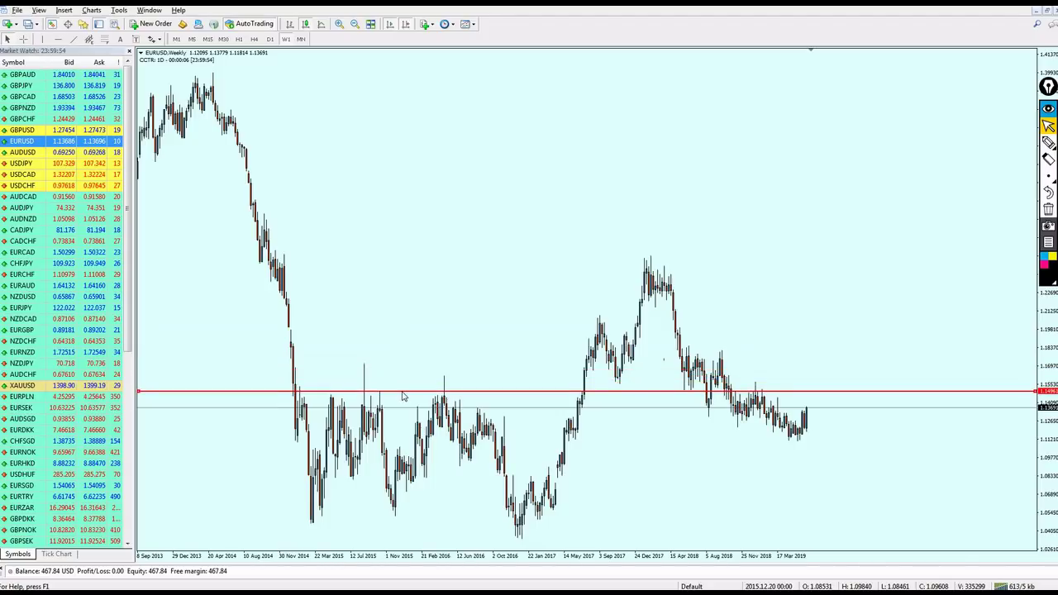
# Circle the 2015–2016 highs and the 2018 touches along the red line with the pen, and clear the annotations.
pyautogui.click(1048, 142)
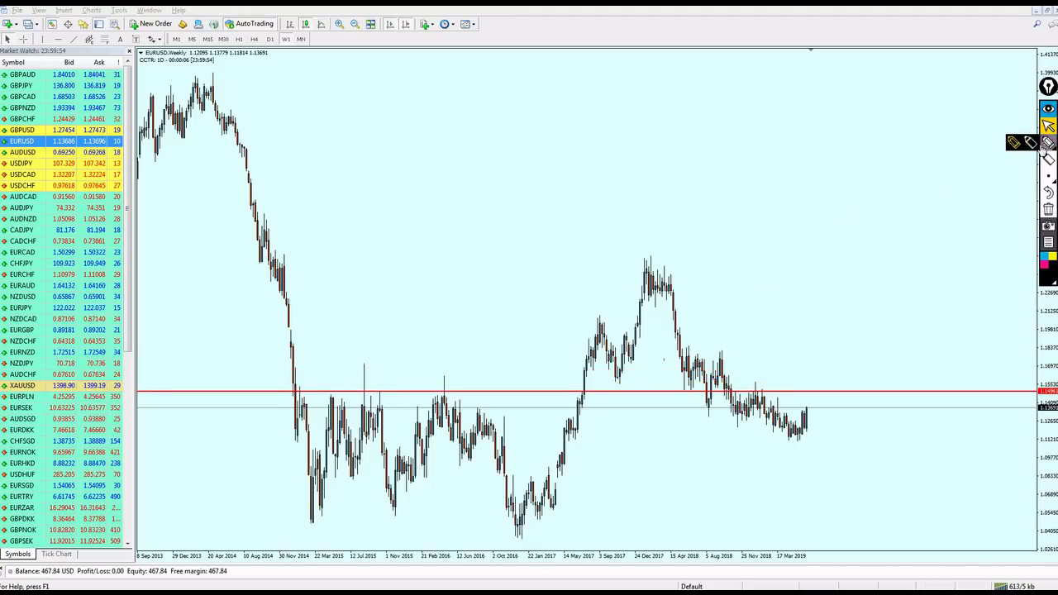
pyautogui.moveTo(321, 361)
pyautogui.mouseDown()
pyautogui.moveTo(282, 400)
pyautogui.moveTo(321, 361)
pyautogui.mouseUp()
pyautogui.moveTo(475, 389); pyautogui.dragTo(438, 427)
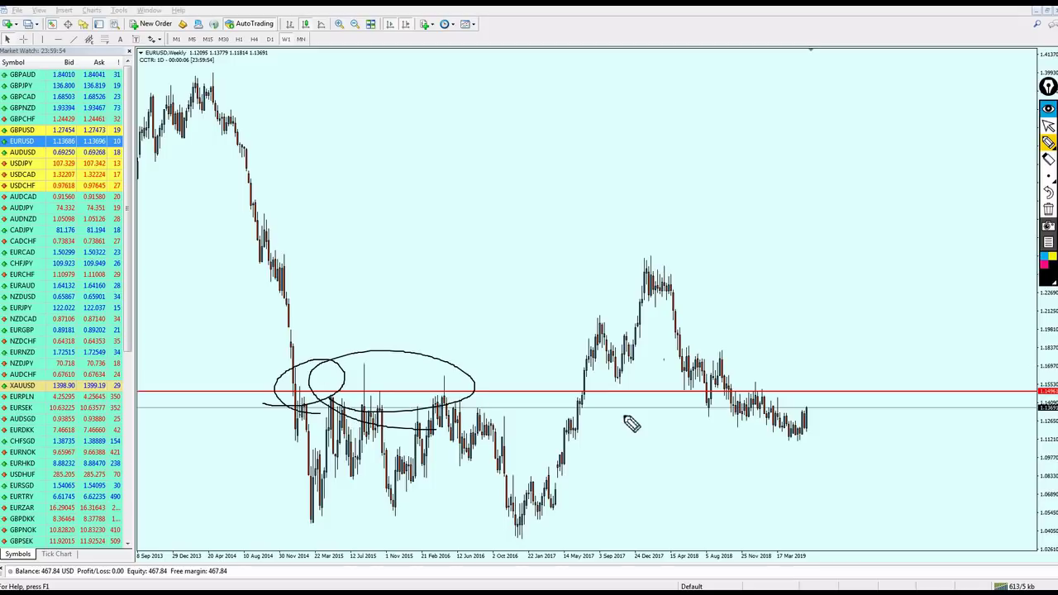
pyautogui.moveTo(687, 409); pyautogui.dragTo(701, 387)
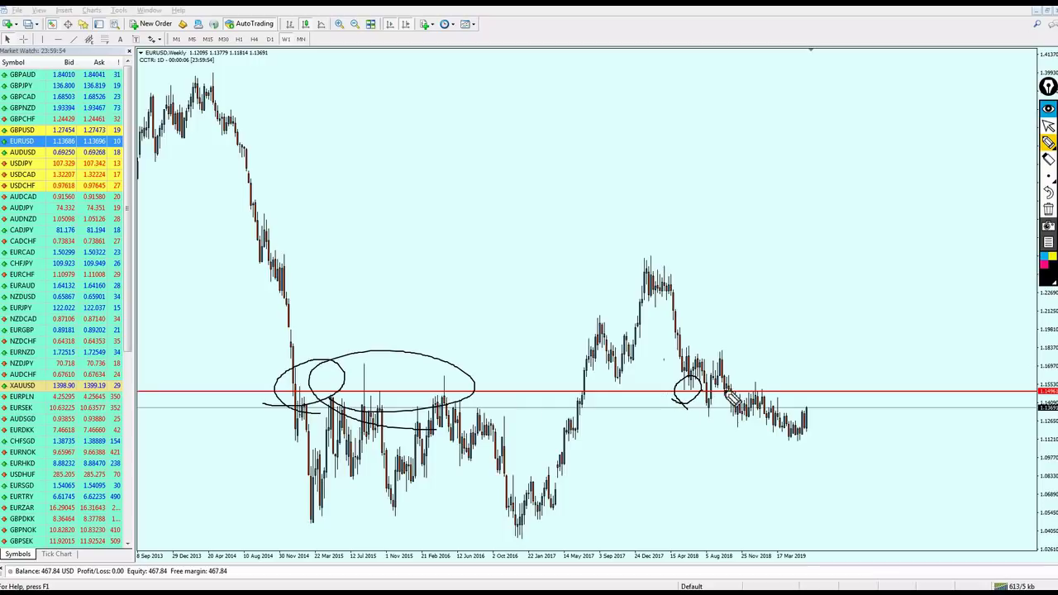
pyautogui.moveTo(759, 378)
pyautogui.mouseDown()
pyautogui.moveTo(747, 396)
pyautogui.moveTo(771, 381)
pyautogui.mouseUp()
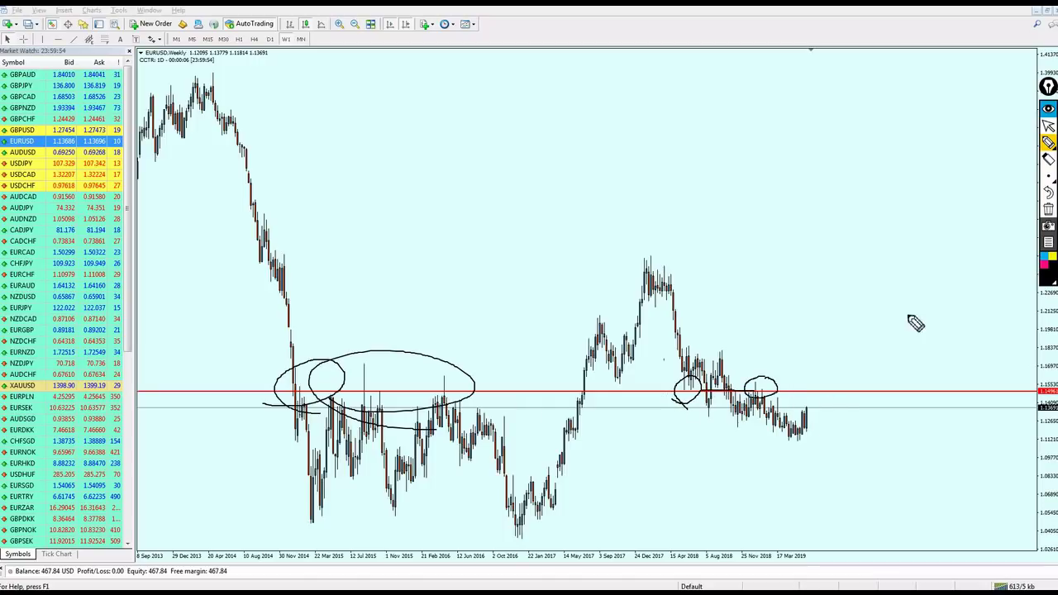
pyautogui.click(1048, 210)
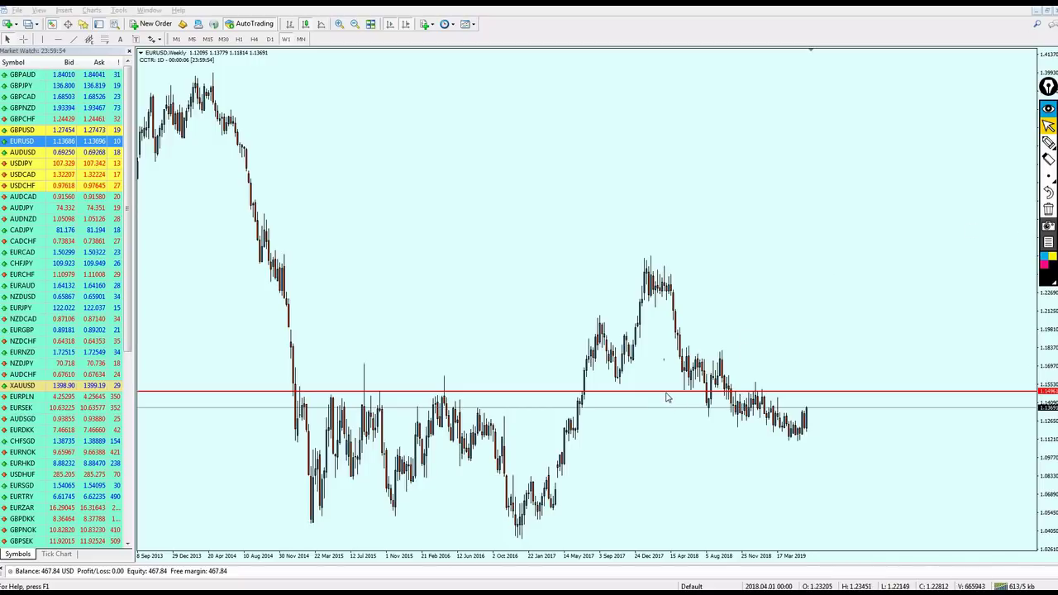
# Draw a pen arrow pointing at the latest weekly EURUSD candle, and clear the annotation.
pyautogui.click(724, 397)
pyautogui.press('+')
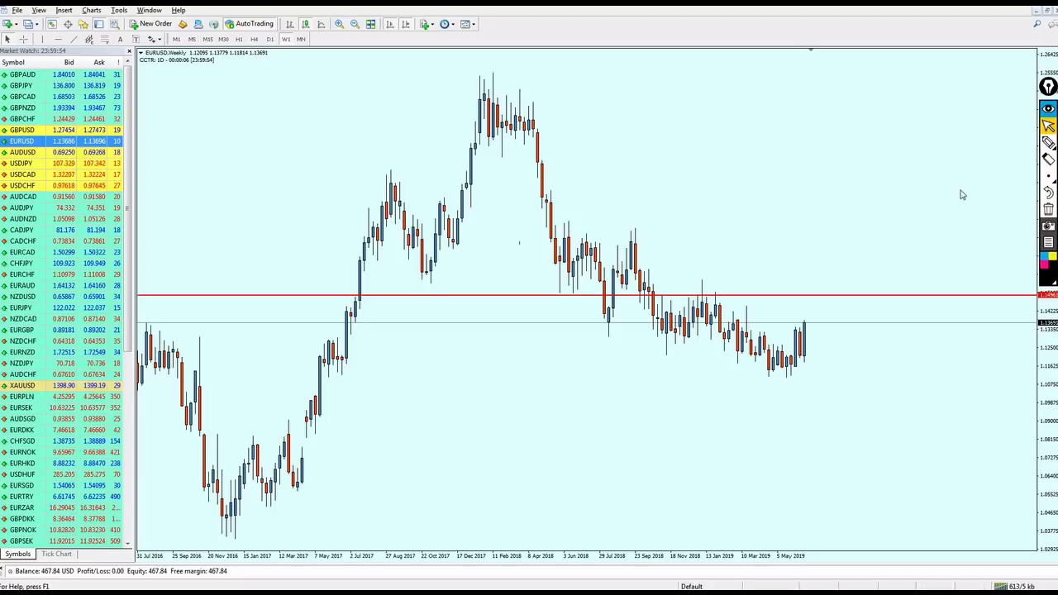
pyautogui.click(1048, 142)
pyautogui.moveTo(837, 281)
pyautogui.mouseDown()
pyautogui.moveTo(812, 331)
pyautogui.moveTo(822, 327)
pyautogui.mouseUp()
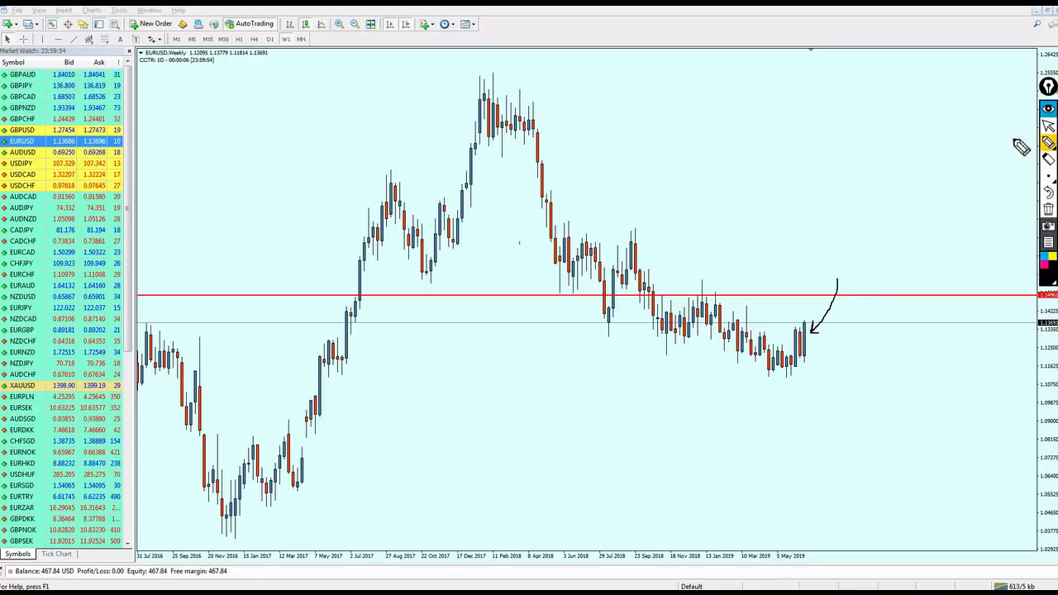
pyautogui.click(1048, 126)
pyautogui.click(1049, 209)
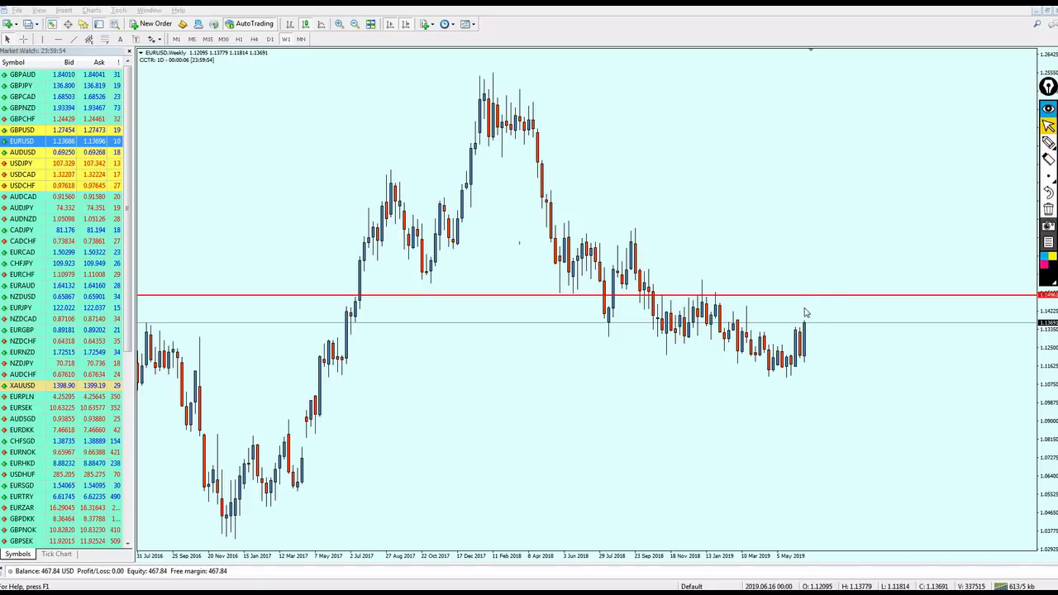
# Lower the red horizontal line to 1.14233 and measure the distance from the latest weekly high up to it.
pyautogui.doubleClick(783, 296)
pyautogui.moveTo(786, 296); pyautogui.dragTo(790, 316)
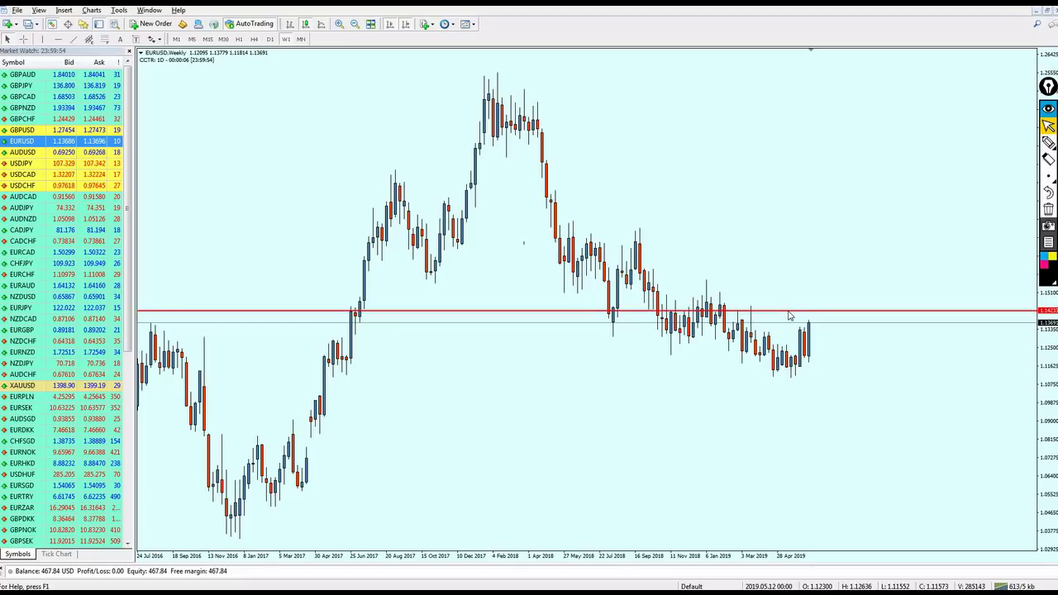
pyautogui.middleClick(815, 334)
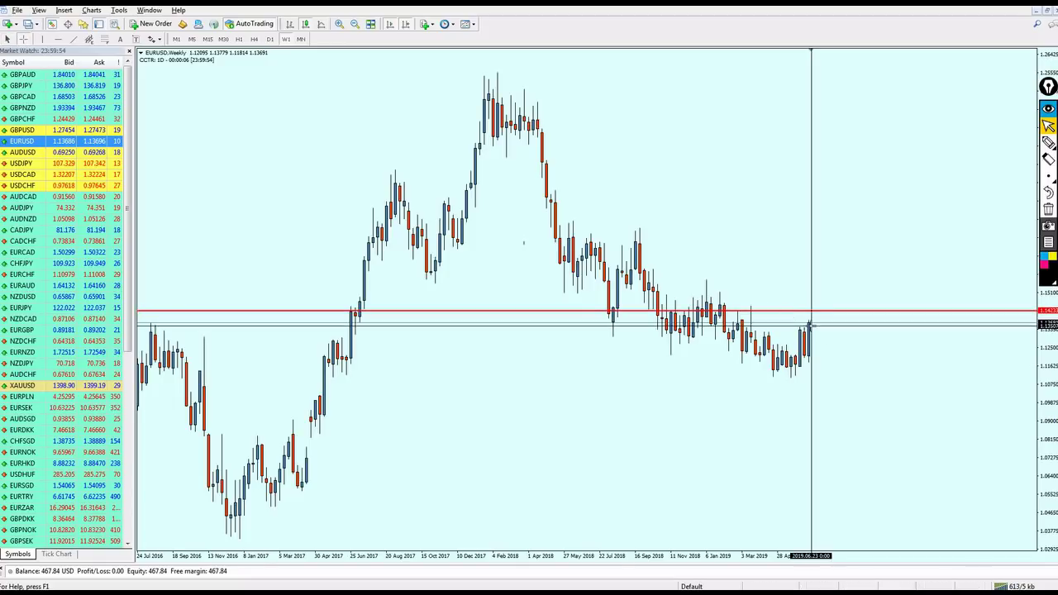
pyautogui.moveTo(811, 321); pyautogui.dragTo(811, 313)
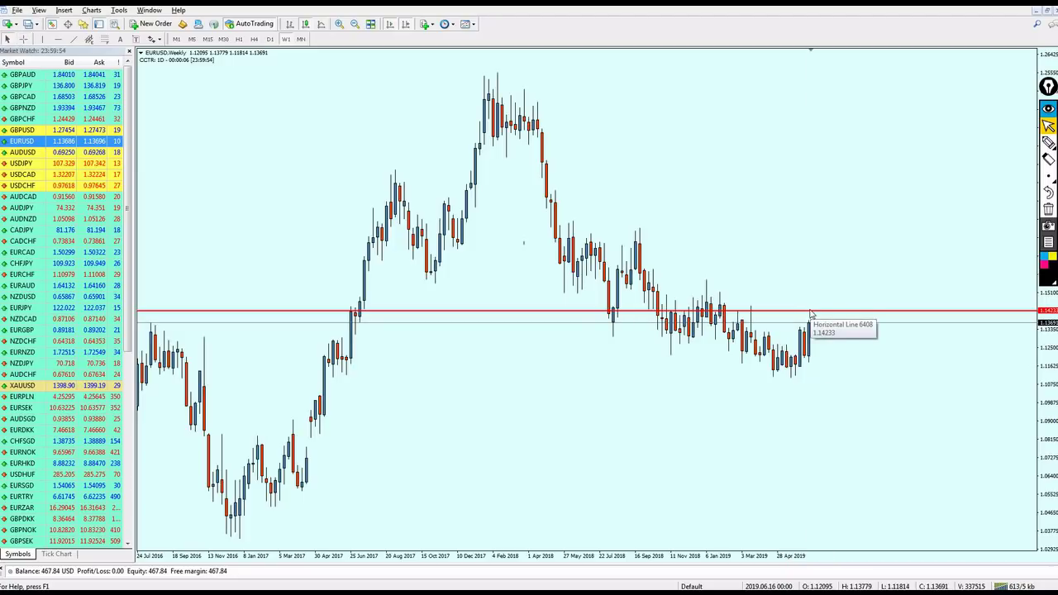
pyautogui.middleClick(811, 314)
pyautogui.moveTo(813, 313); pyautogui.dragTo(895, 488)
# Sketch a projected rise to the red line followed by a downward arrow with the pen, and clear the drawing.
pyautogui.click(1048, 143)
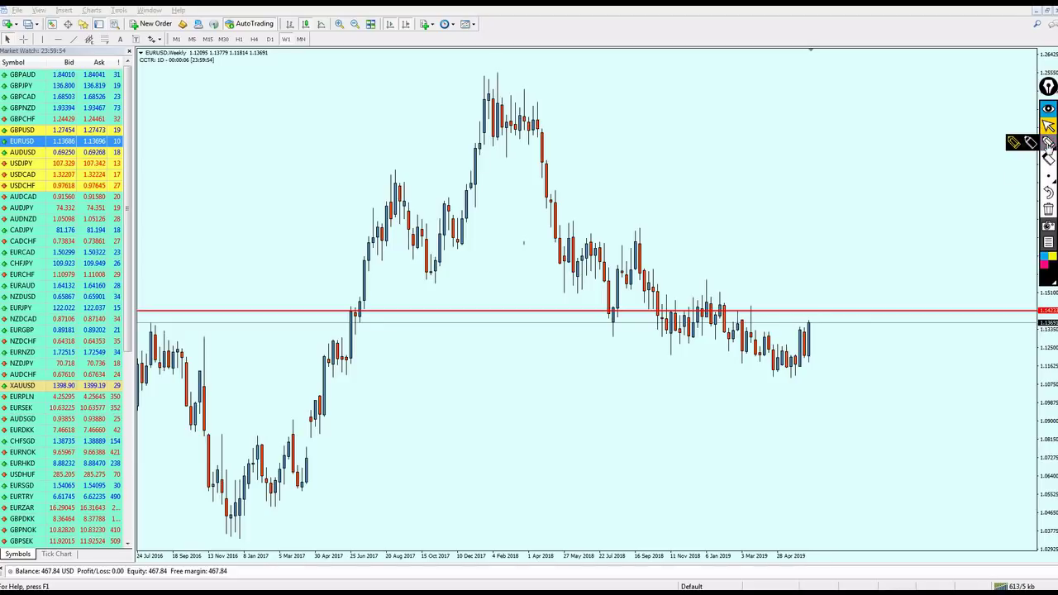
pyautogui.click(1049, 143)
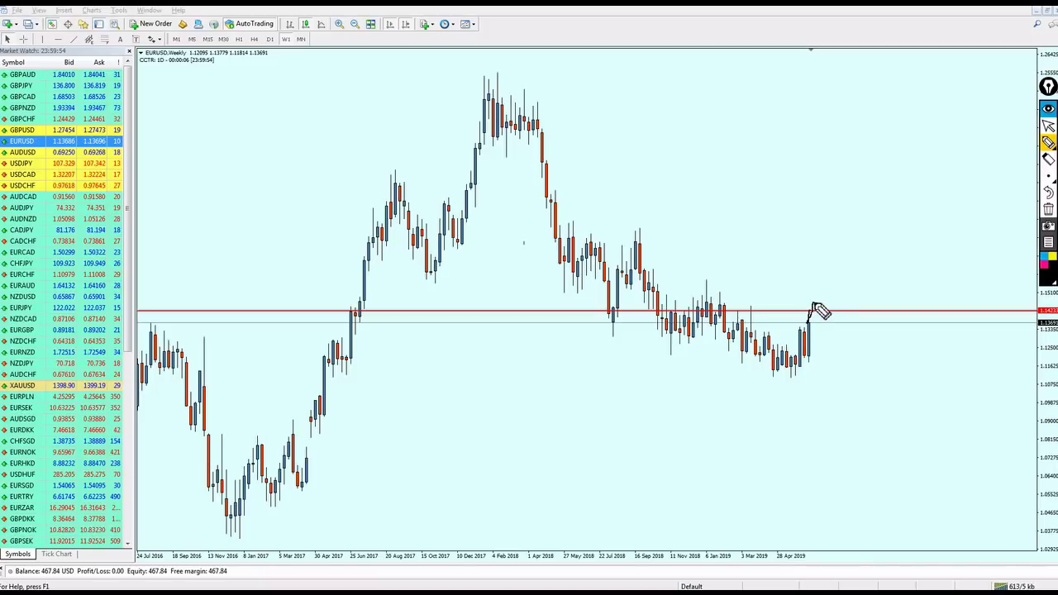
pyautogui.moveTo(814, 302); pyautogui.dragTo(849, 370)
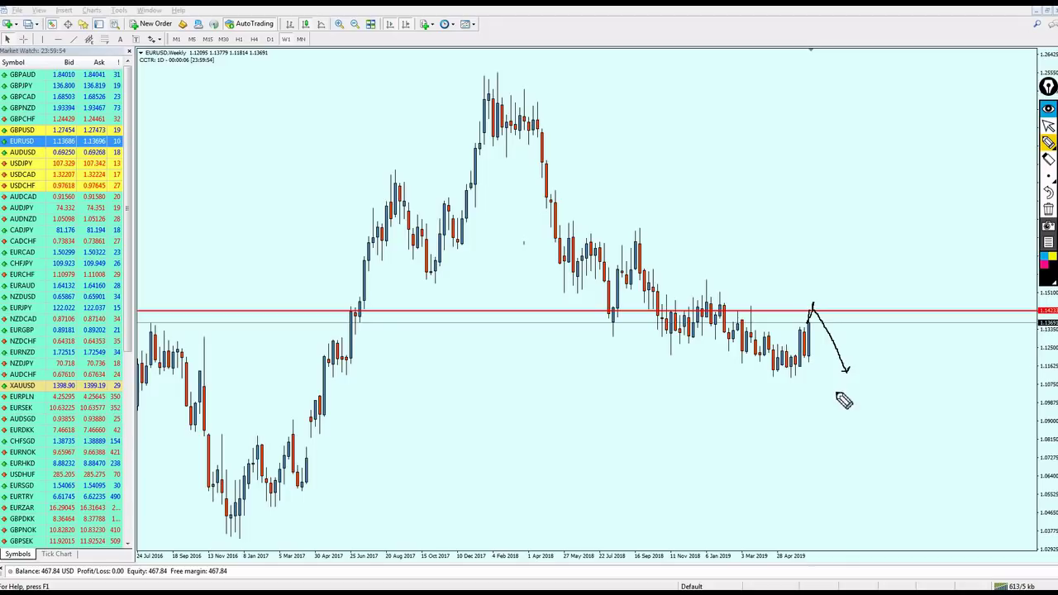
pyautogui.click(1049, 126)
pyautogui.click(1049, 209)
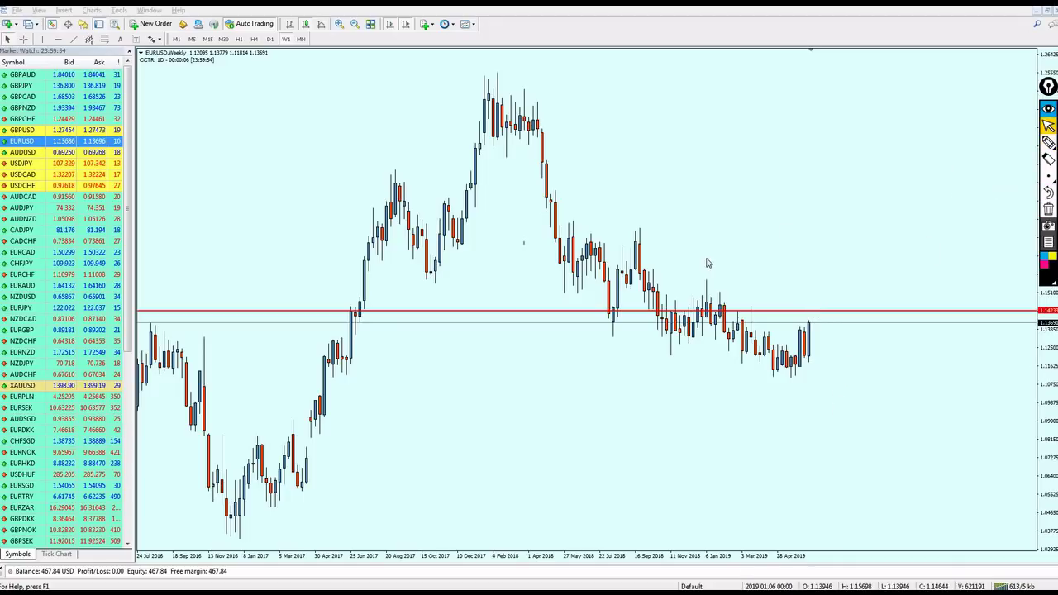
# Switch the EURUSD chart to the daily timeframe and measure the potential drop from the latest high and from the red line.
pyautogui.click(274, 40)
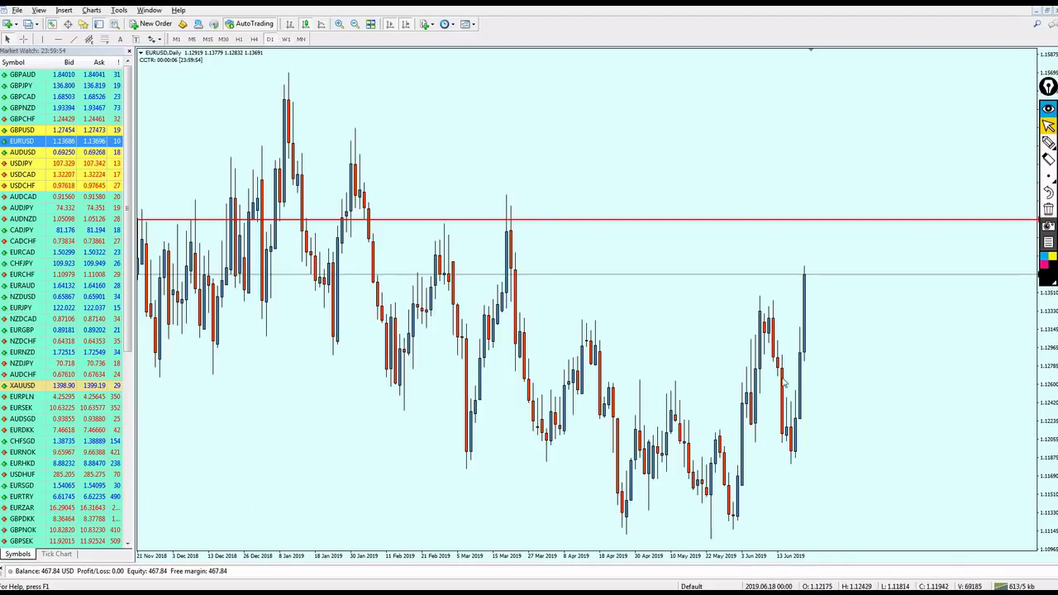
pyautogui.press('-')
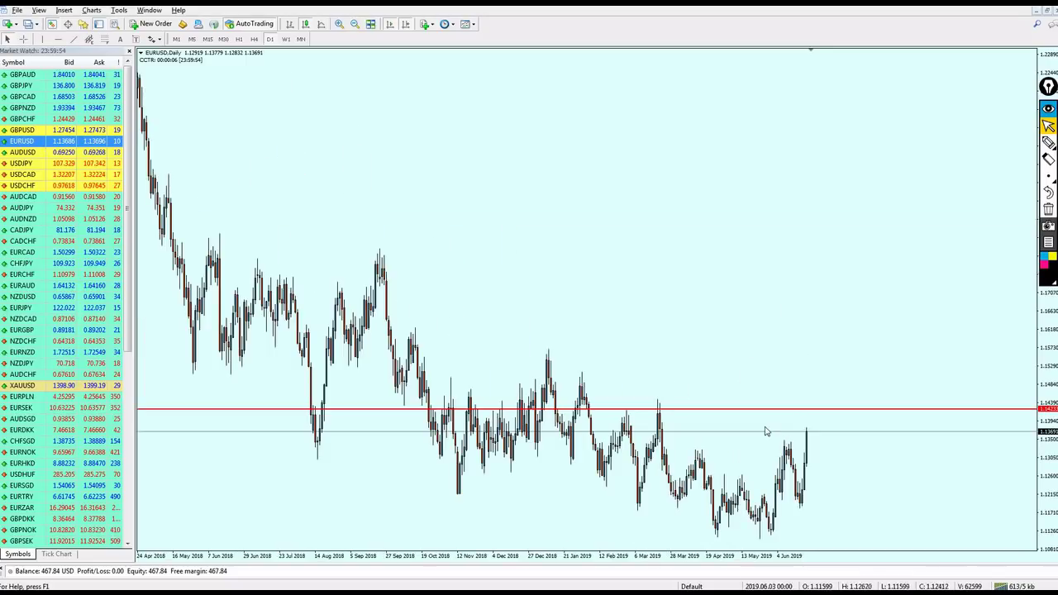
pyautogui.middleClick(809, 430)
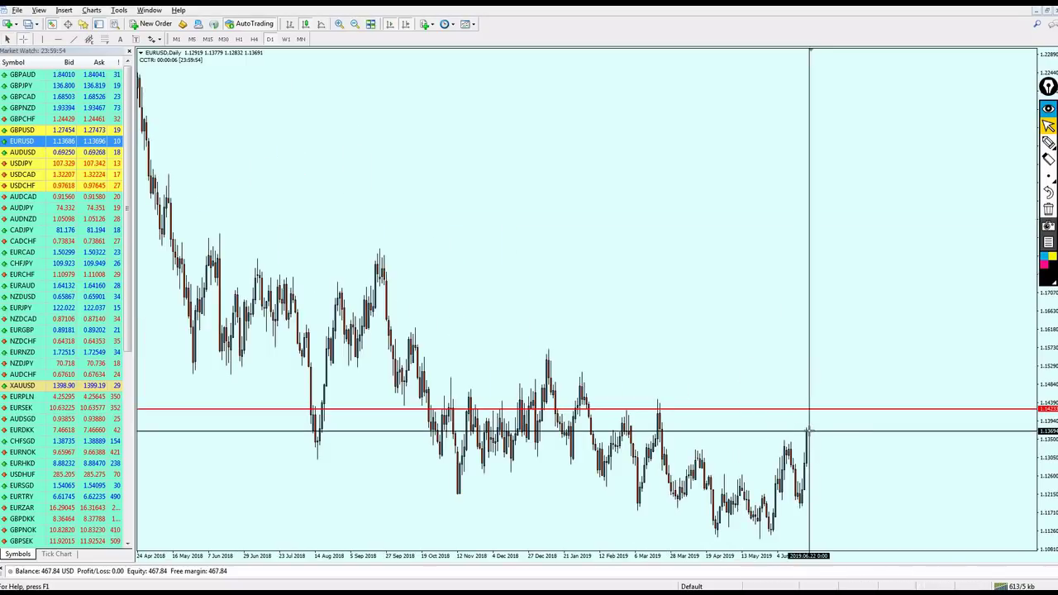
pyautogui.moveTo(809, 431)
pyautogui.mouseDown()
pyautogui.moveTo(811, 409)
pyautogui.moveTo(899, 542)
pyautogui.mouseUp()
pyautogui.middleClick(813, 411)
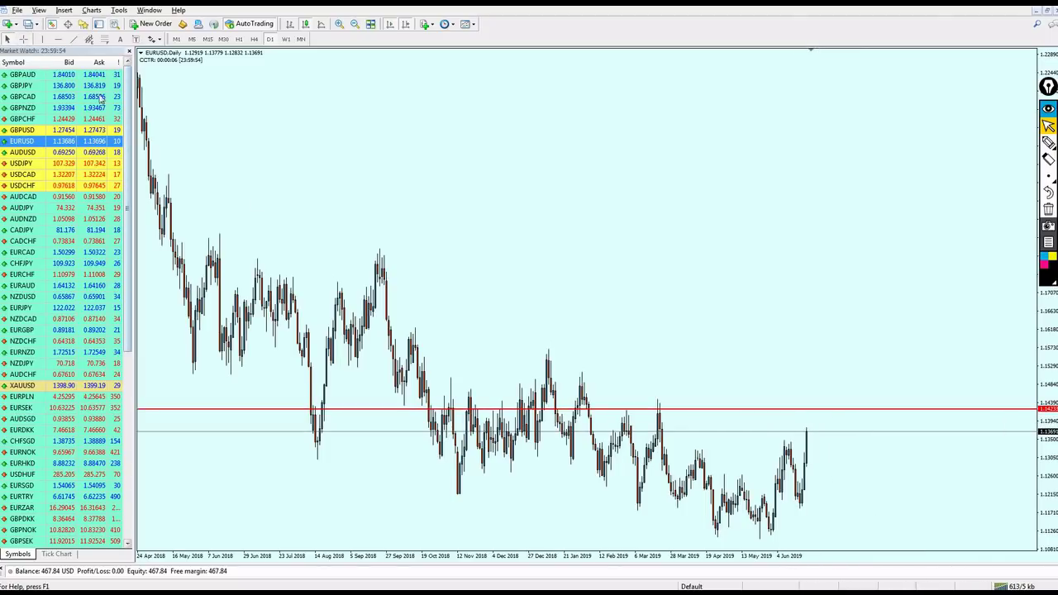
# Sketch a pen projection from the latest daily high up to the red line and down below the May 2019 lows, and clear it.
pyautogui.click(1049, 142)
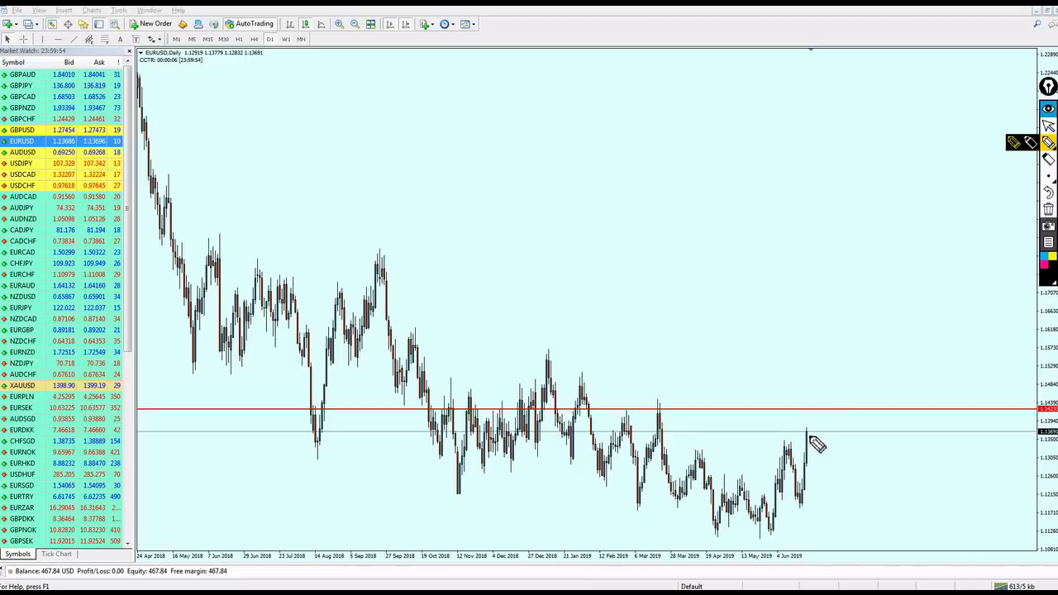
pyautogui.moveTo(808, 432)
pyautogui.mouseDown()
pyautogui.moveTo(823, 409)
pyautogui.moveTo(903, 542)
pyautogui.moveTo(883, 533)
pyautogui.mouseUp()
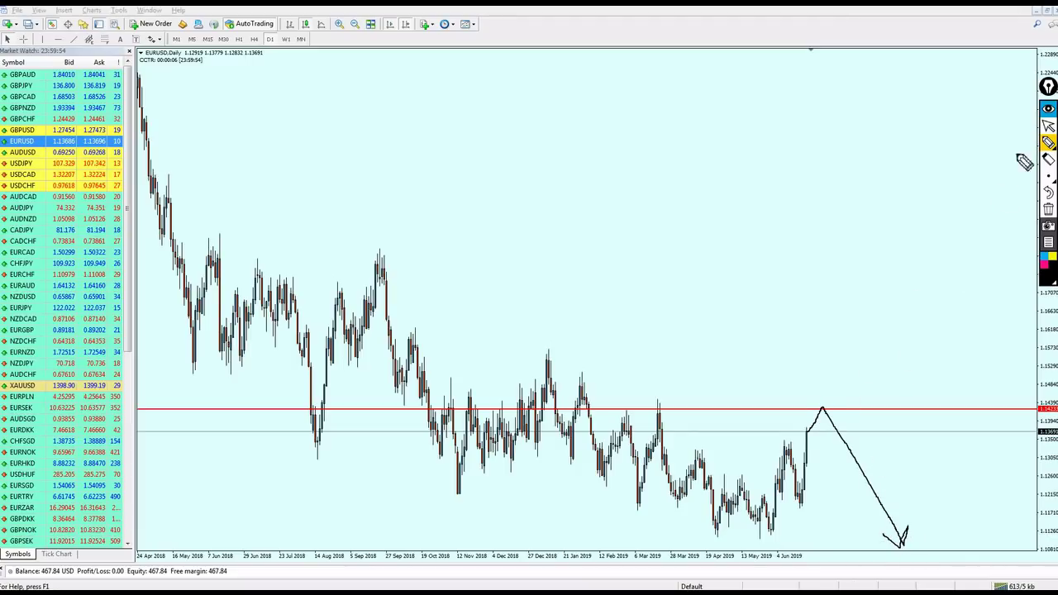
pyautogui.click(1048, 126)
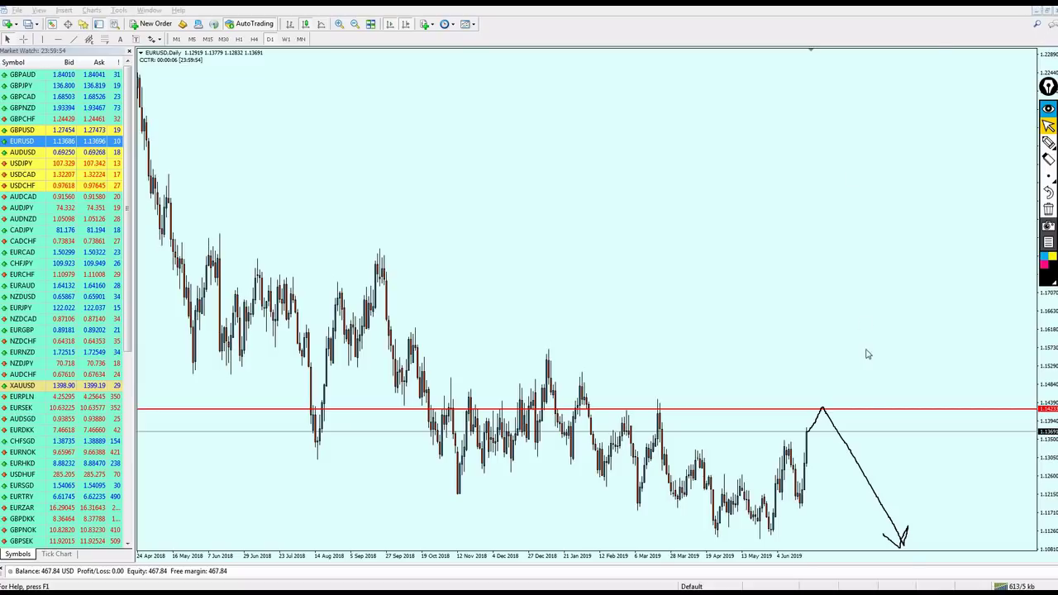
pyautogui.click(1049, 209)
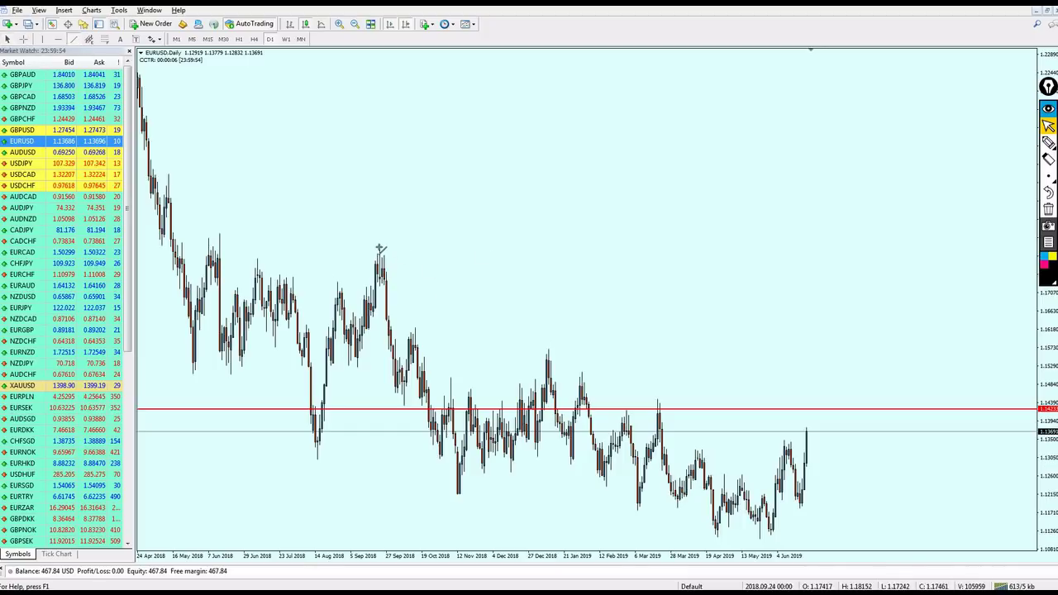
# Draw a descending trendline from the September 2018 high through the early June 2019 high on the daily chart.
pyautogui.moveTo(380, 248)
pyautogui.mouseDown()
pyautogui.moveTo(673, 433)
pyautogui.moveTo(716, 427)
pyautogui.moveTo(799, 443)
pyautogui.mouseUp()
pyautogui.press('-')
pyautogui.press('+')
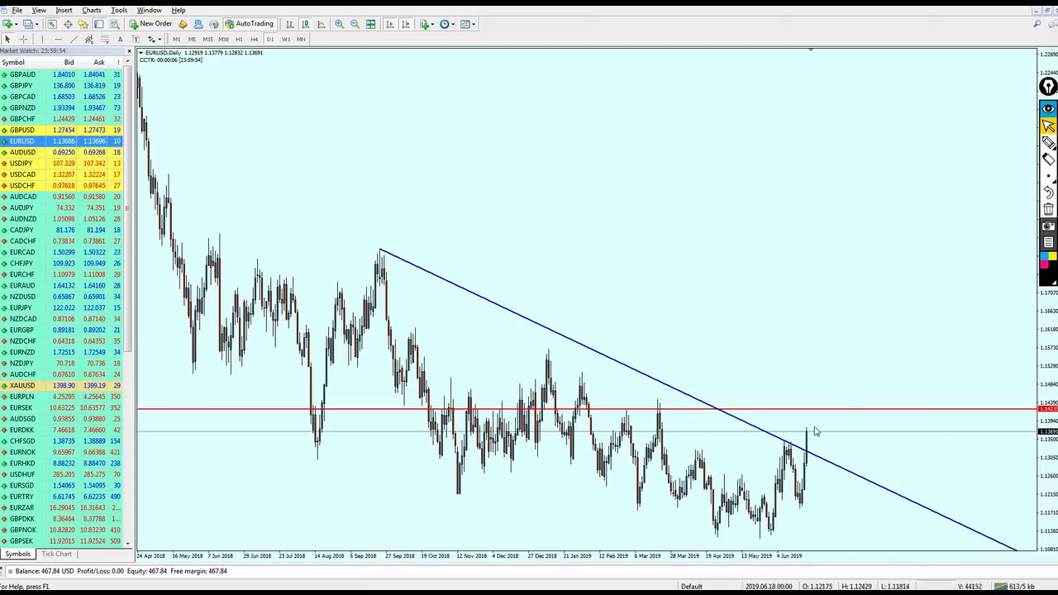
# Sketch a rise to the red line, a stroke along that level, and a two-stage fall through the trendline with the pen, and clear the drawing.
pyautogui.moveTo(1050, 147)
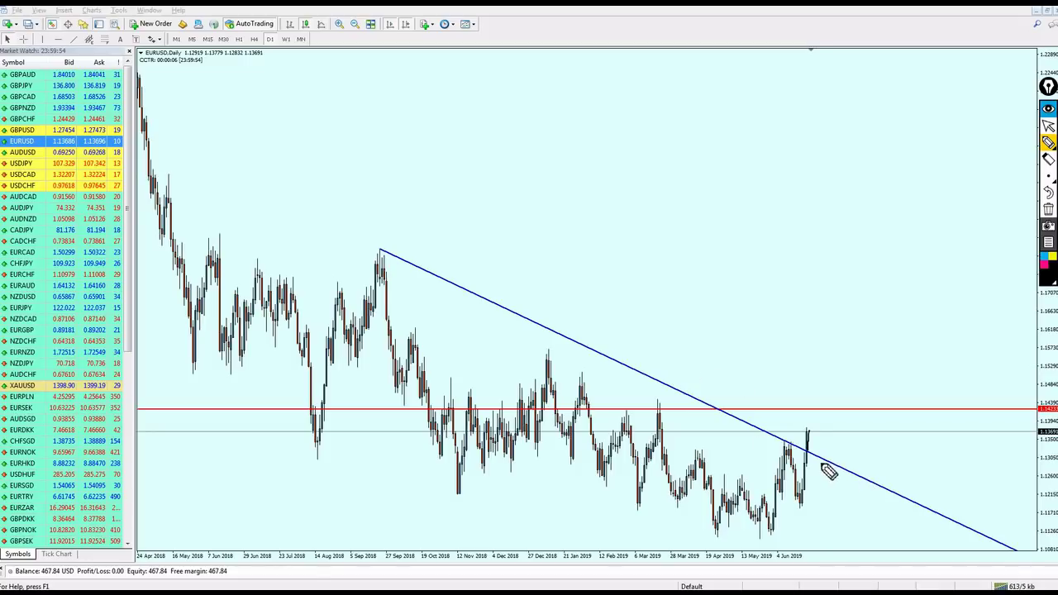
pyautogui.moveTo(808, 428)
pyautogui.mouseDown()
pyautogui.moveTo(808, 451)
pyautogui.moveTo(811, 410)
pyautogui.mouseUp()
pyautogui.moveTo(608, 410)
pyautogui.mouseDown()
pyautogui.moveTo(871, 405)
pyautogui.moveTo(830, 434)
pyautogui.moveTo(847, 468)
pyautogui.mouseUp()
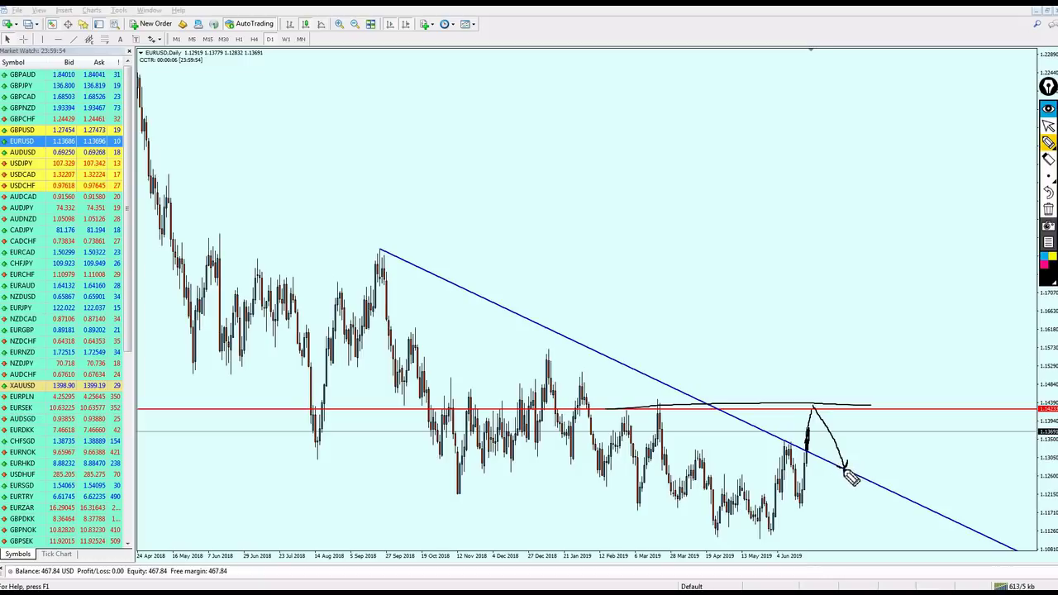
pyautogui.moveTo(852, 480)
pyautogui.mouseDown()
pyautogui.moveTo(874, 539)
pyautogui.moveTo(879, 526)
pyautogui.mouseUp()
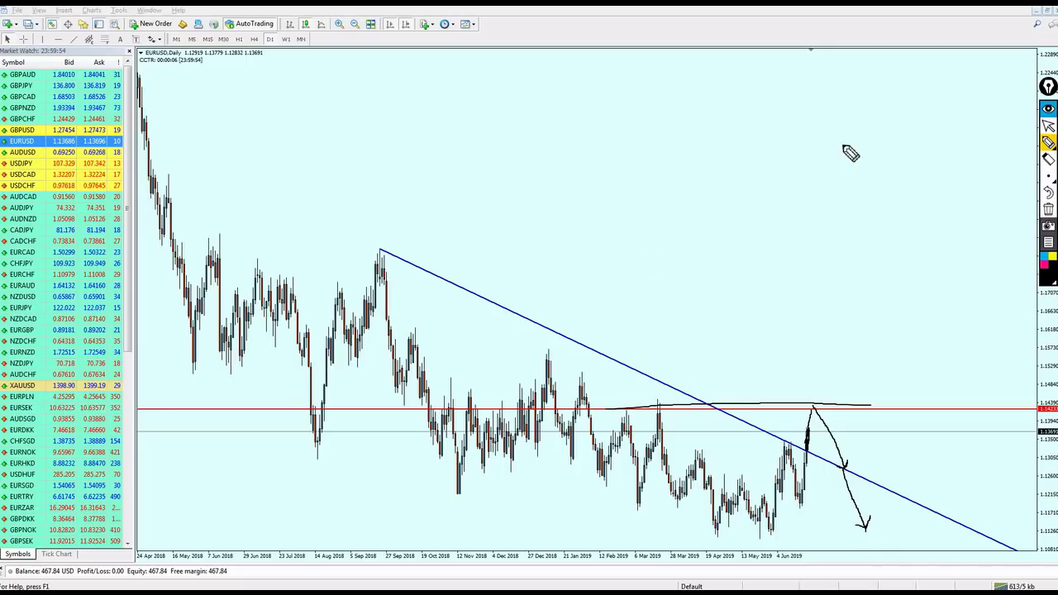
pyautogui.click(1049, 126)
pyautogui.click(1053, 211)
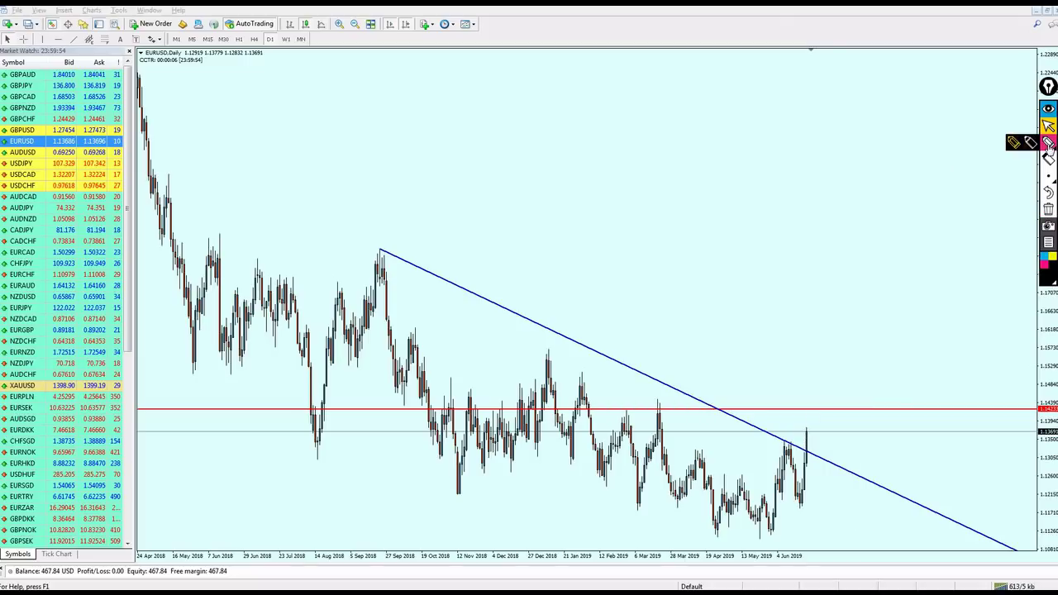
# Sketch one continuous rise to the red line and a downward arrow crossing the blue trendline with the pen, and clear it.
pyautogui.click(1048, 142)
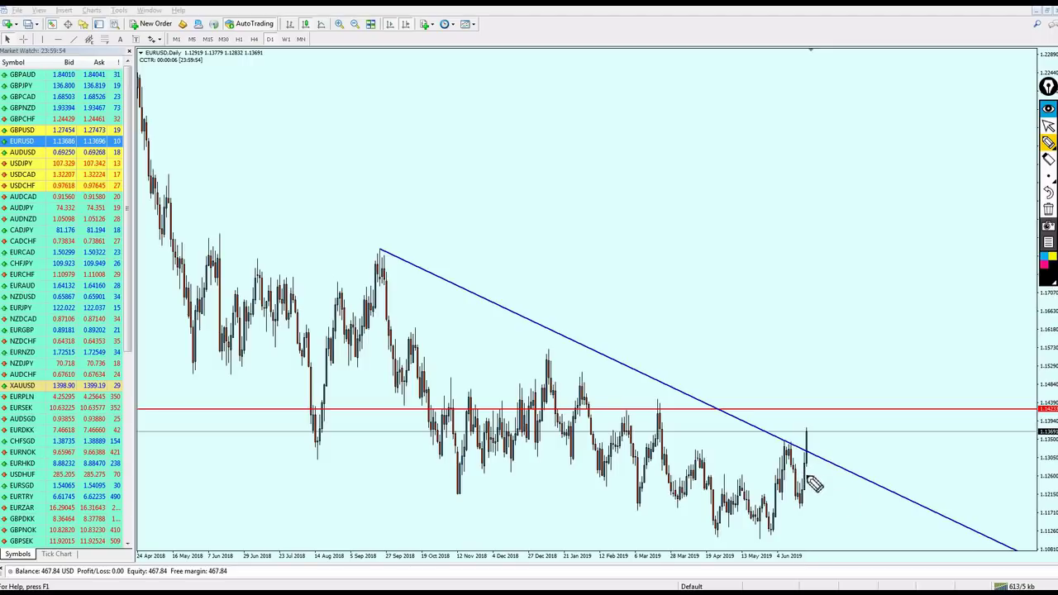
pyautogui.moveTo(808, 463)
pyautogui.mouseDown()
pyautogui.moveTo(812, 416)
pyautogui.moveTo(868, 514)
pyautogui.mouseUp()
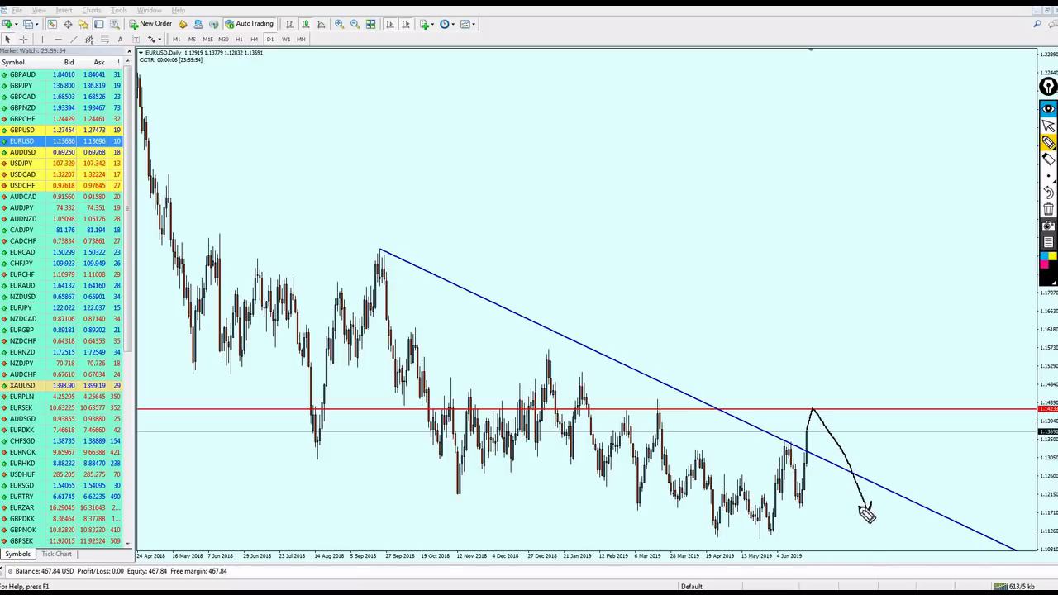
pyautogui.click(1049, 126)
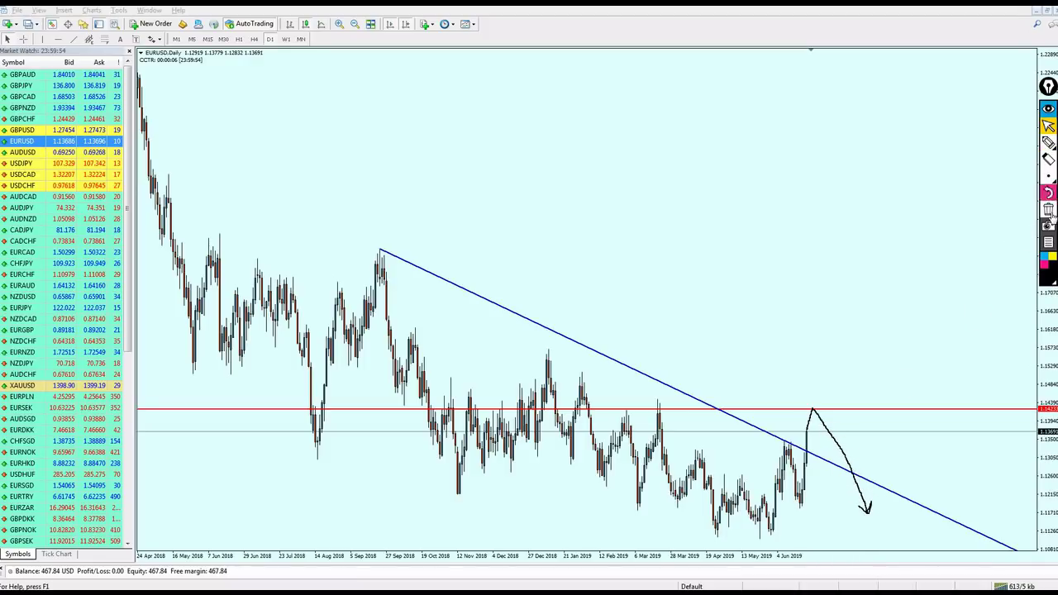
pyautogui.click(1049, 209)
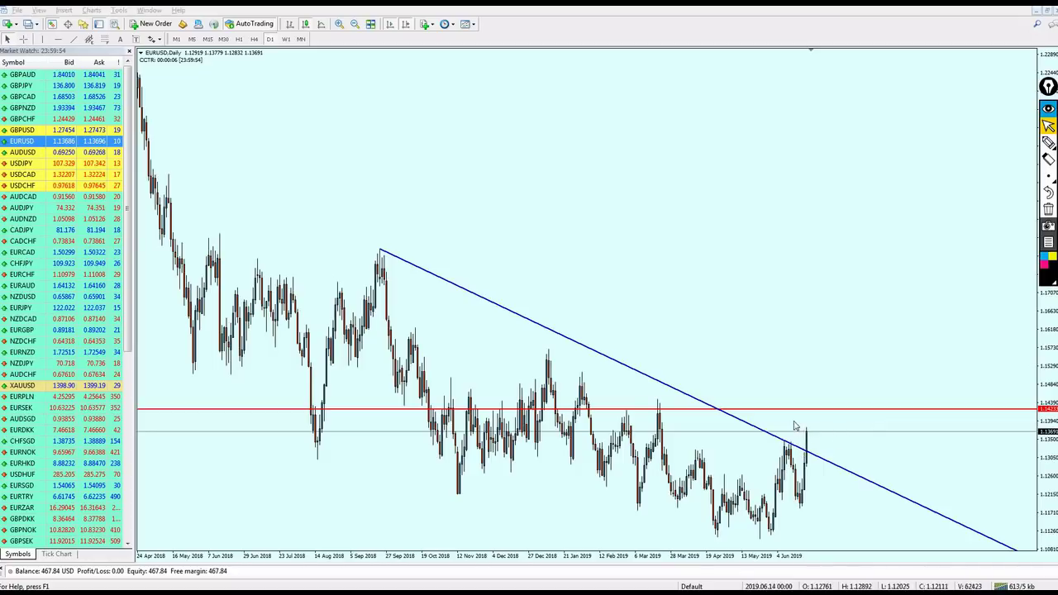
# Switch EURUSD to the weekly timeframe, circle the 2015–2016 highs along the red line with the pen, and remove the annotation.
pyautogui.click(285, 39)
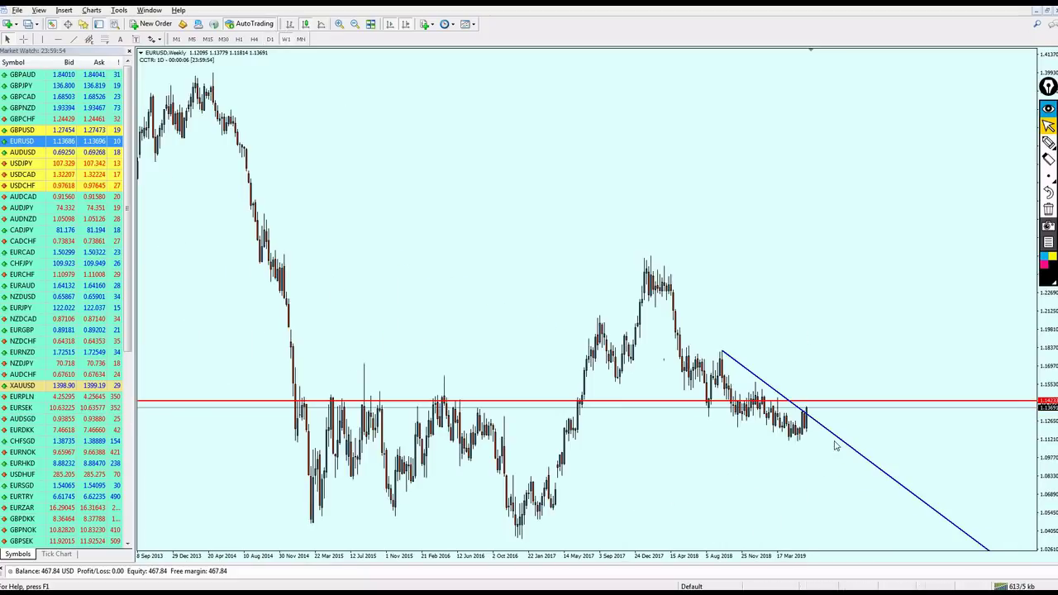
pyautogui.click(1048, 142)
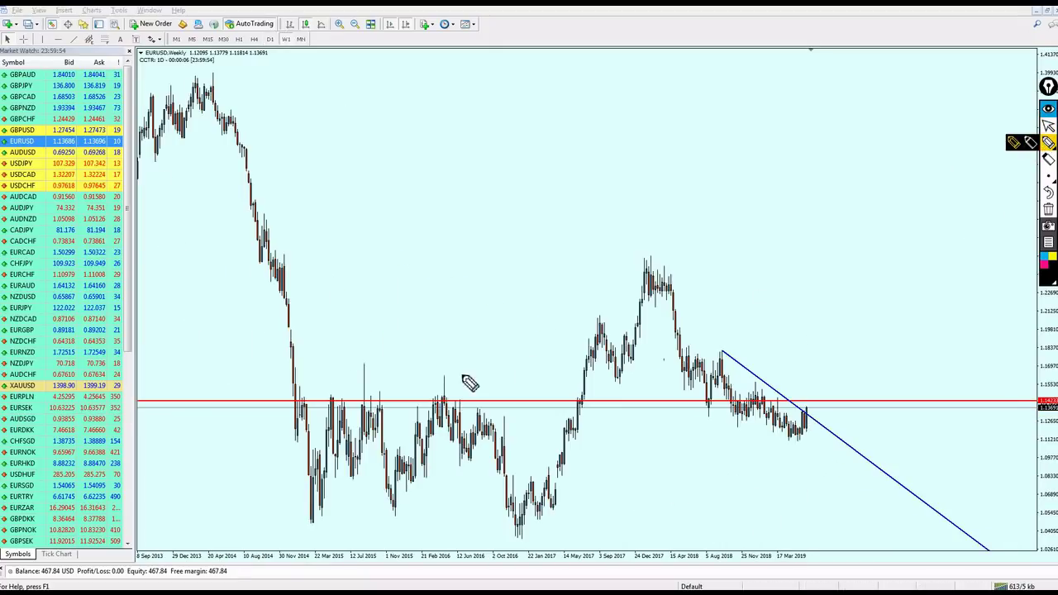
pyautogui.moveTo(280, 412)
pyautogui.mouseDown()
pyautogui.moveTo(503, 418)
pyautogui.moveTo(397, 374)
pyautogui.moveTo(314, 426)
pyautogui.moveTo(468, 430)
pyautogui.mouseUp()
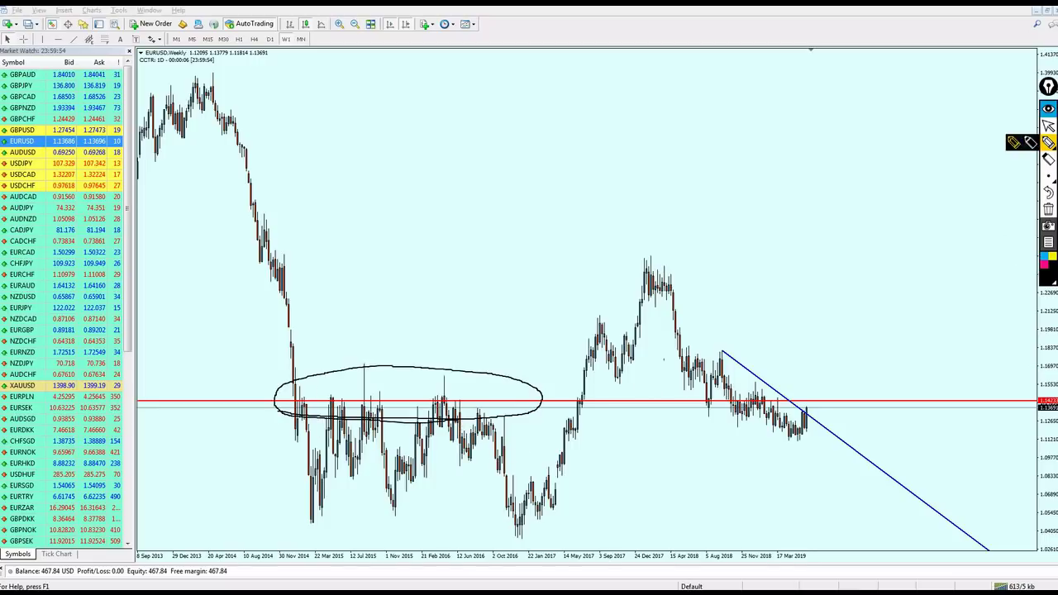
pyautogui.click(1048, 126)
pyautogui.click(1049, 191)
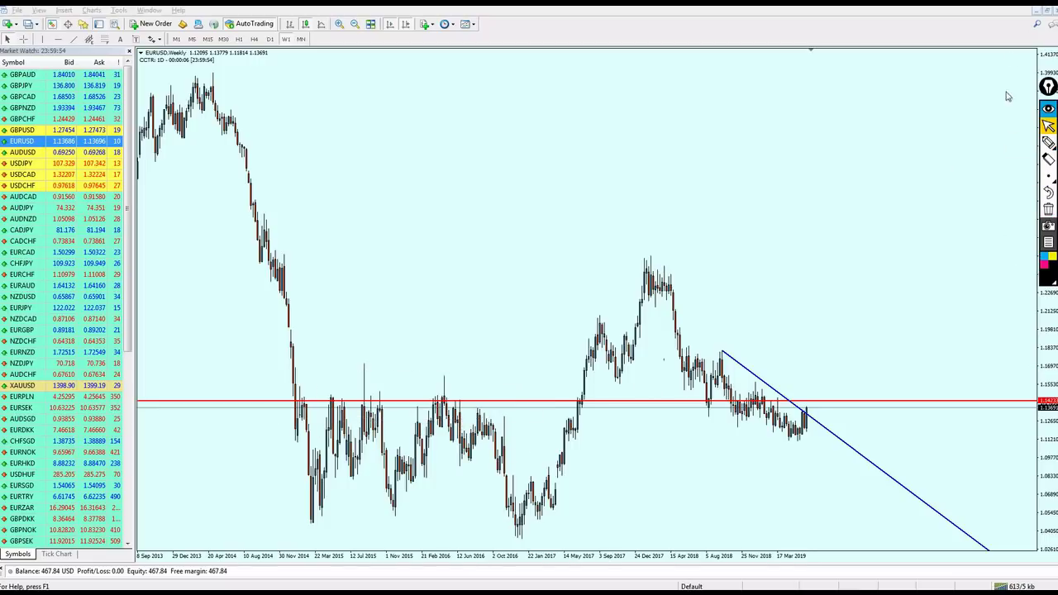
# Delete the descending trendline and the red horizontal line from the EURUSD chart.
pyautogui.click(762, 386)
pyautogui.press('BackSpace')
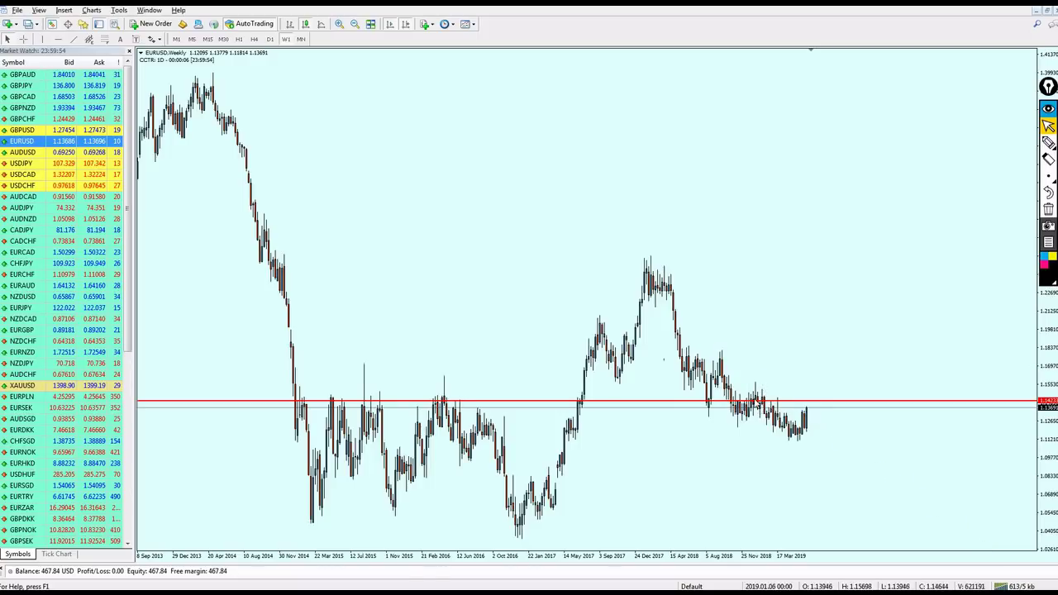
pyautogui.doubleClick(756, 401)
pyautogui.click(759, 402)
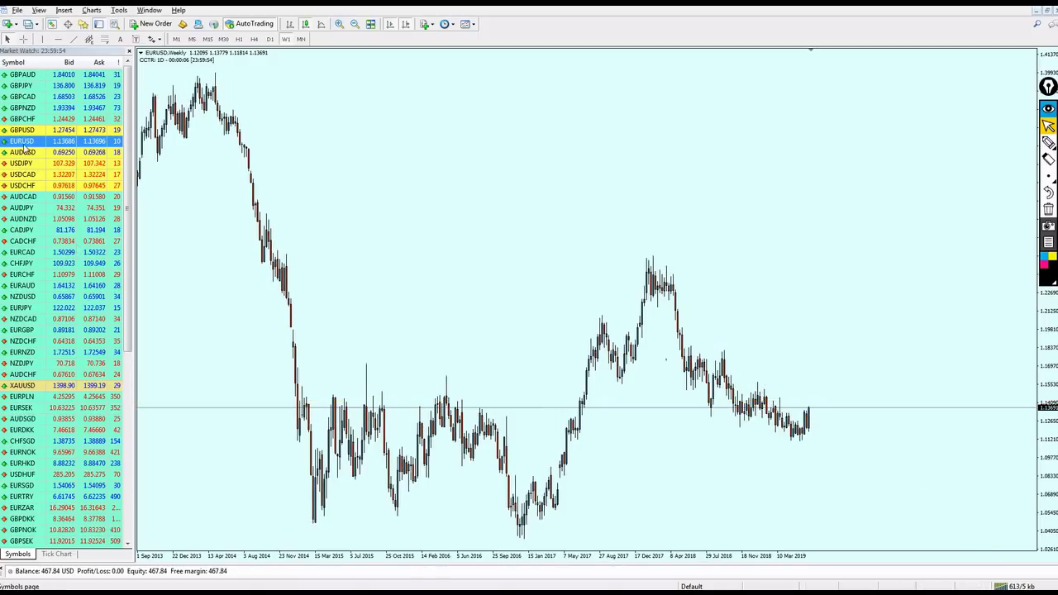
# Load GBPUSD into the chart and show it on the daily timeframe with history back to April 2018.
pyautogui.moveTo(24, 133); pyautogui.dragTo(546, 253)
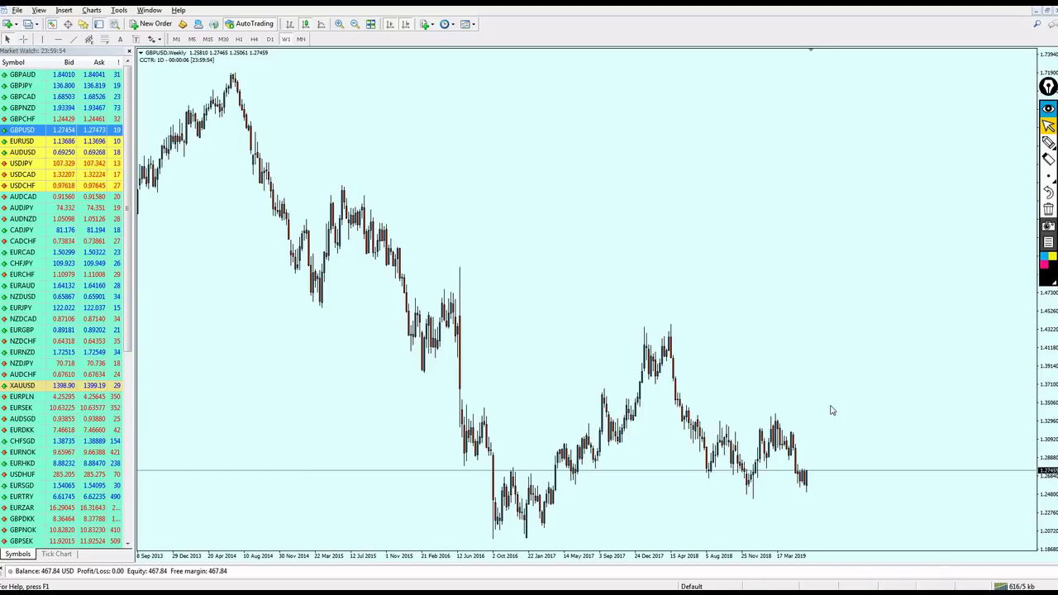
pyautogui.press('+')
pyautogui.click(270, 39)
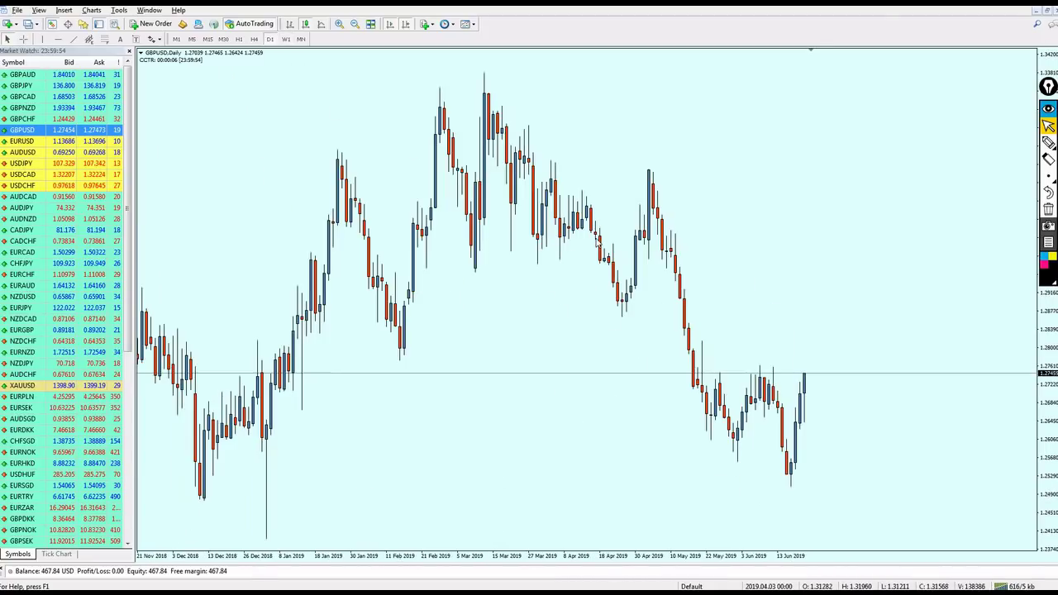
pyautogui.press('-')
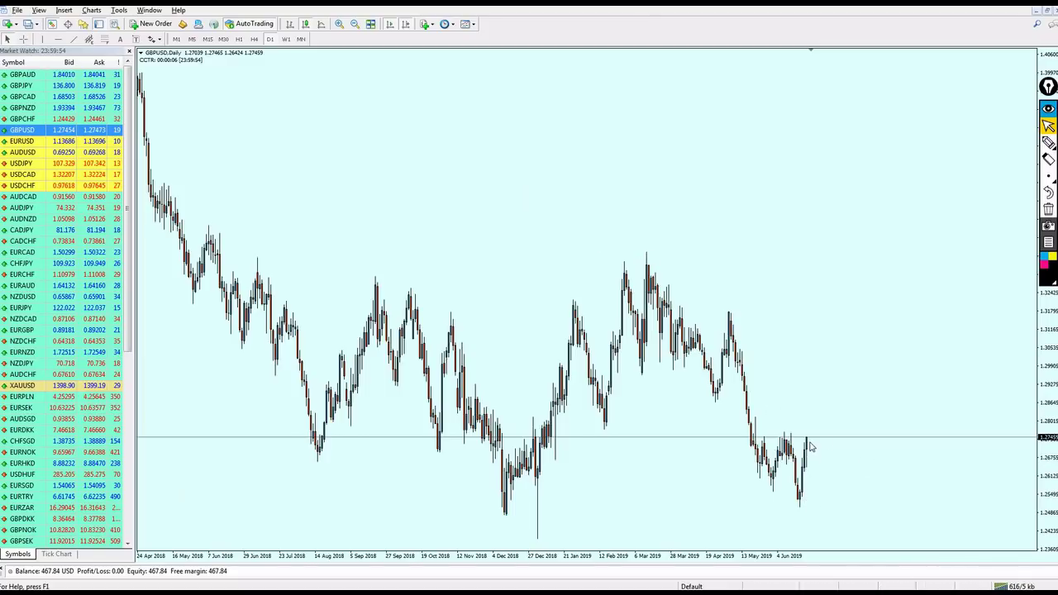
# Place a horizontal line at 1.28115 on the GBPUSD daily chart and measure the distance up to it and the potential drop from it.
pyautogui.click(58, 39)
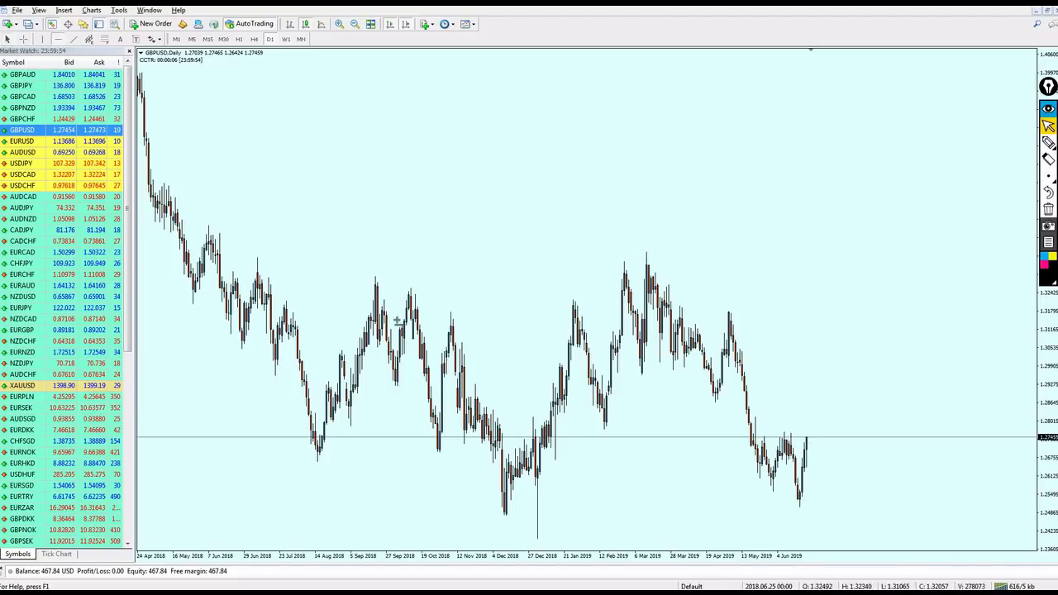
pyautogui.click(715, 421)
pyautogui.middleClick(809, 439)
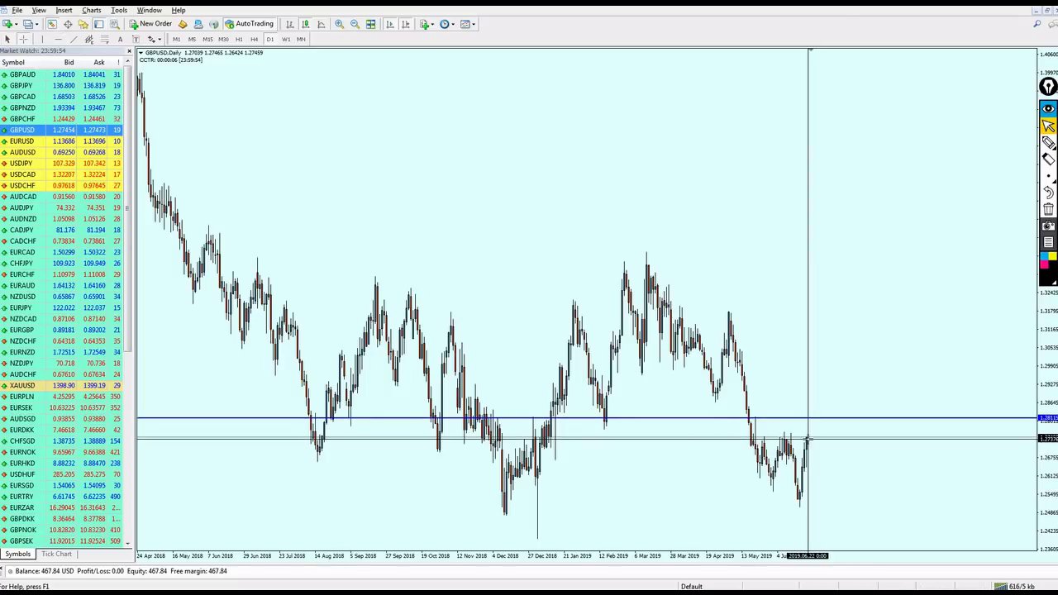
pyautogui.moveTo(809, 439); pyautogui.dragTo(809, 420)
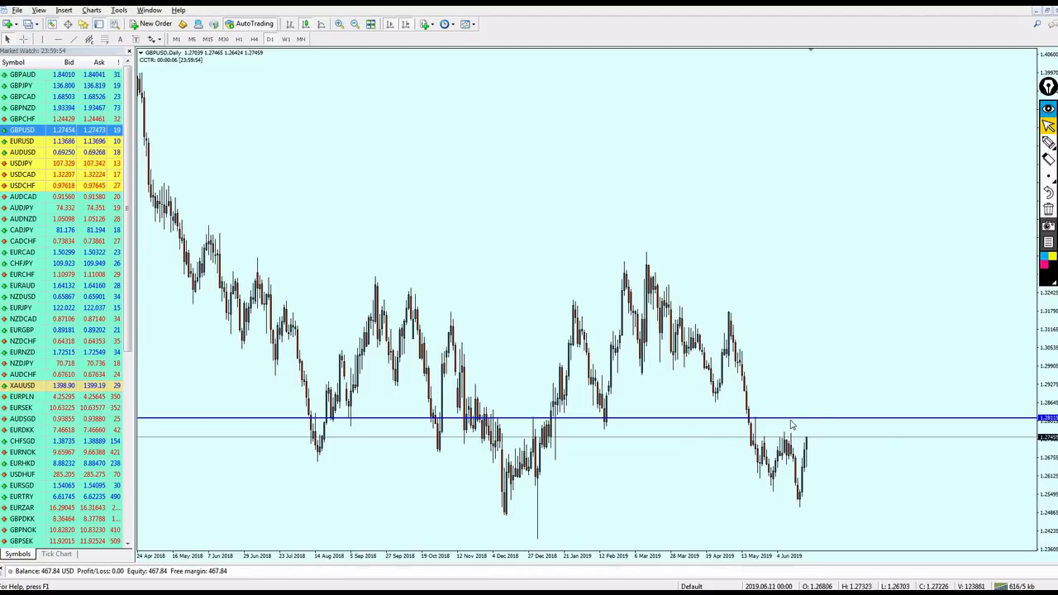
pyautogui.middleClick(815, 418)
pyautogui.moveTo(823, 419)
pyautogui.mouseDown()
pyautogui.moveTo(884, 522)
pyautogui.moveTo(886, 512)
pyautogui.mouseUp()
# Sketch a projected rise to the blue line, a downward arrow, and a horizontal target line from the early January 2019 low with the pen.
pyautogui.click(1048, 143)
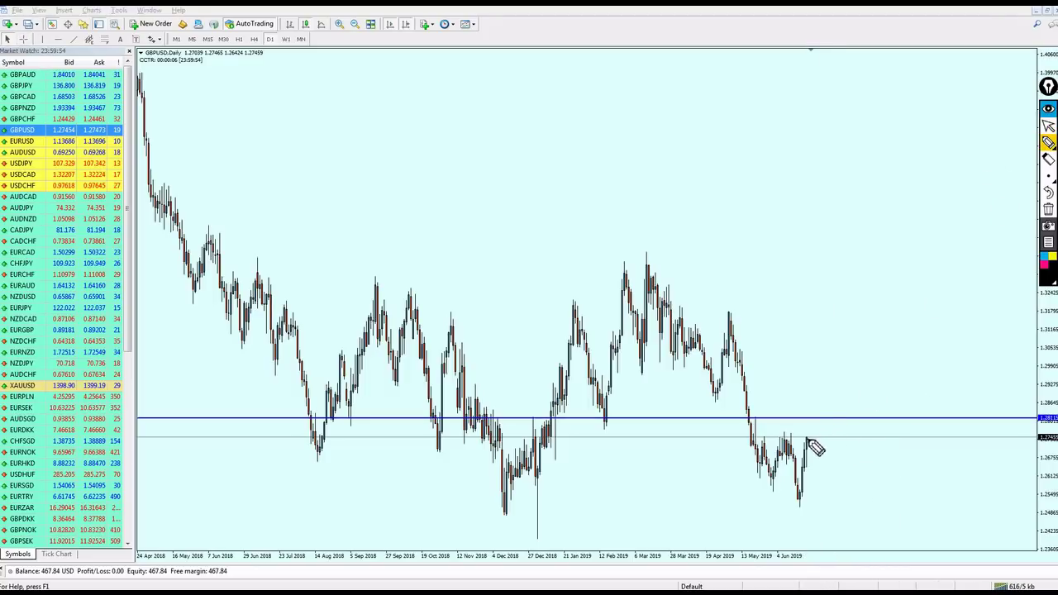
pyautogui.moveTo(807, 438); pyautogui.dragTo(815, 423)
pyautogui.moveTo(815, 421); pyautogui.dragTo(867, 529)
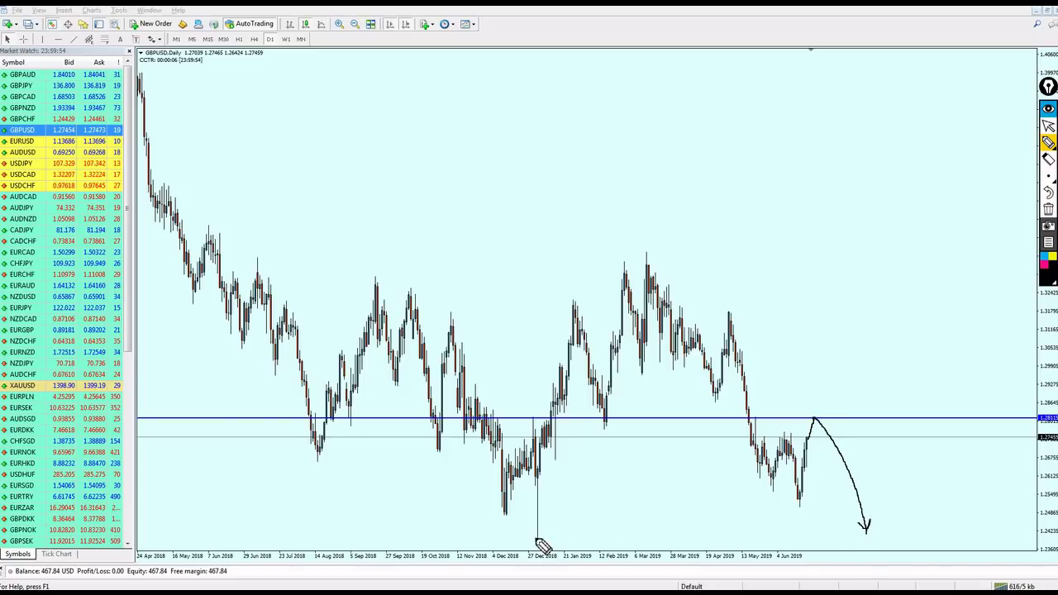
pyautogui.moveTo(538, 539); pyautogui.dragTo(943, 542)
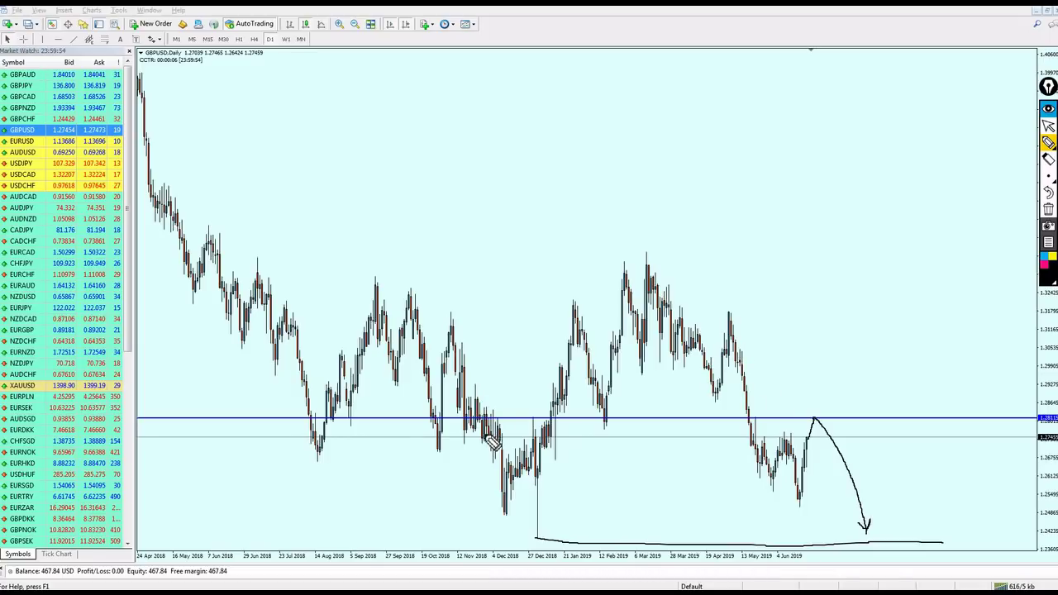
# Circle the late-2018 highs and the February 2019 low along the blue line, and draw an arrow at the May 2019 touch.
pyautogui.moveTo(492, 442)
pyautogui.mouseDown()
pyautogui.moveTo(550, 413)
pyautogui.moveTo(488, 430)
pyautogui.mouseUp()
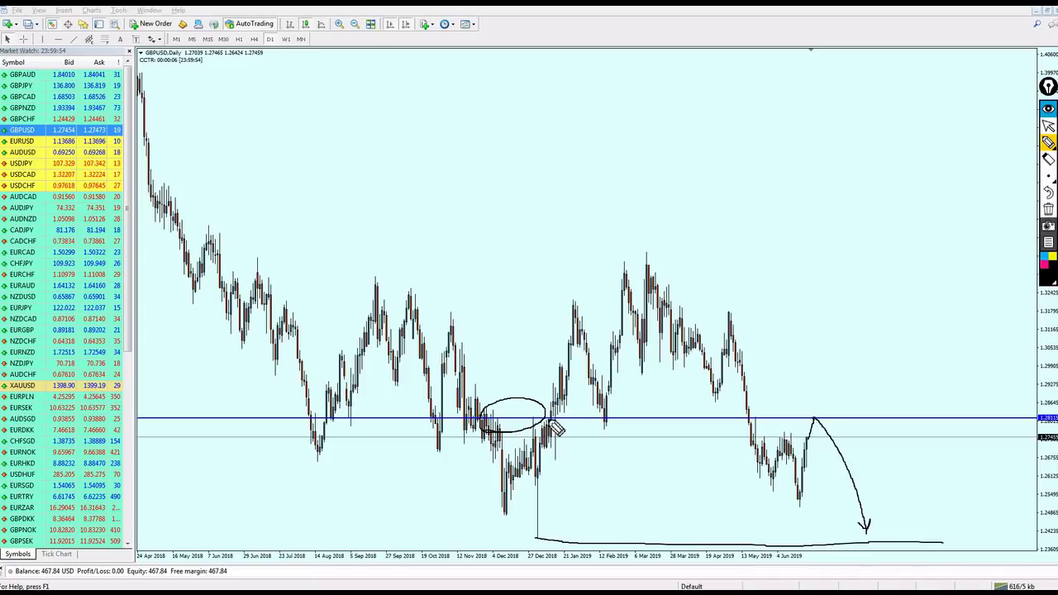
pyautogui.moveTo(551, 418)
pyautogui.mouseDown()
pyautogui.moveTo(622, 417)
pyautogui.moveTo(608, 437)
pyautogui.moveTo(614, 408)
pyautogui.moveTo(636, 423)
pyautogui.moveTo(740, 420)
pyautogui.mouseUp()
pyautogui.moveTo(776, 358)
pyautogui.mouseDown()
pyautogui.moveTo(761, 404)
pyautogui.moveTo(773, 409)
pyautogui.mouseUp()
# Write "R1" above the arrow at the May 2019 touch and "R2" above the projected peak at the blue line.
pyautogui.moveTo(771, 331)
pyautogui.mouseDown()
pyautogui.moveTo(788, 356)
pyautogui.moveTo(784, 343)
pyautogui.moveTo(805, 346)
pyautogui.mouseUp()
pyautogui.moveTo(814, 334); pyautogui.dragTo(825, 352)
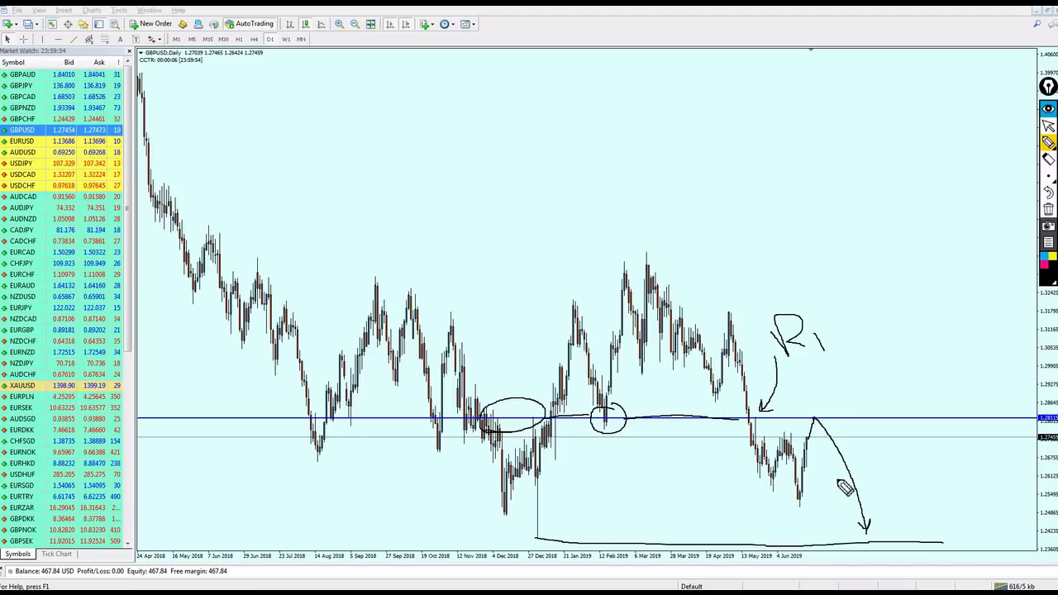
pyautogui.moveTo(807, 382); pyautogui.dragTo(842, 401)
pyautogui.moveTo(848, 390); pyautogui.dragTo(866, 402)
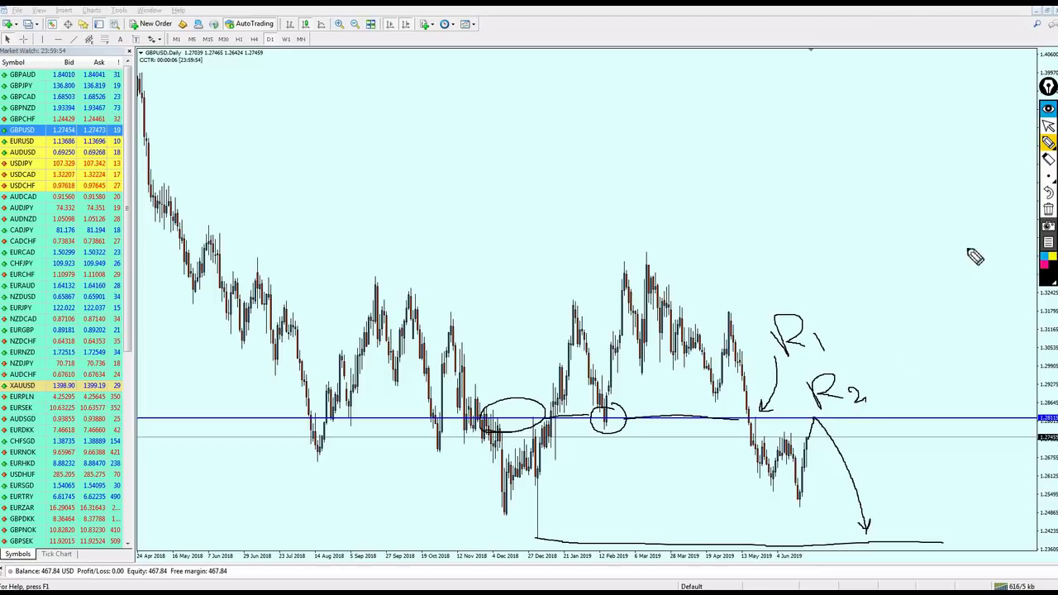
# Clear the pen marks and draw a trendline through the January and June 2019 lows, moved up to cross the blue horizontal line.
pyautogui.click(1048, 125)
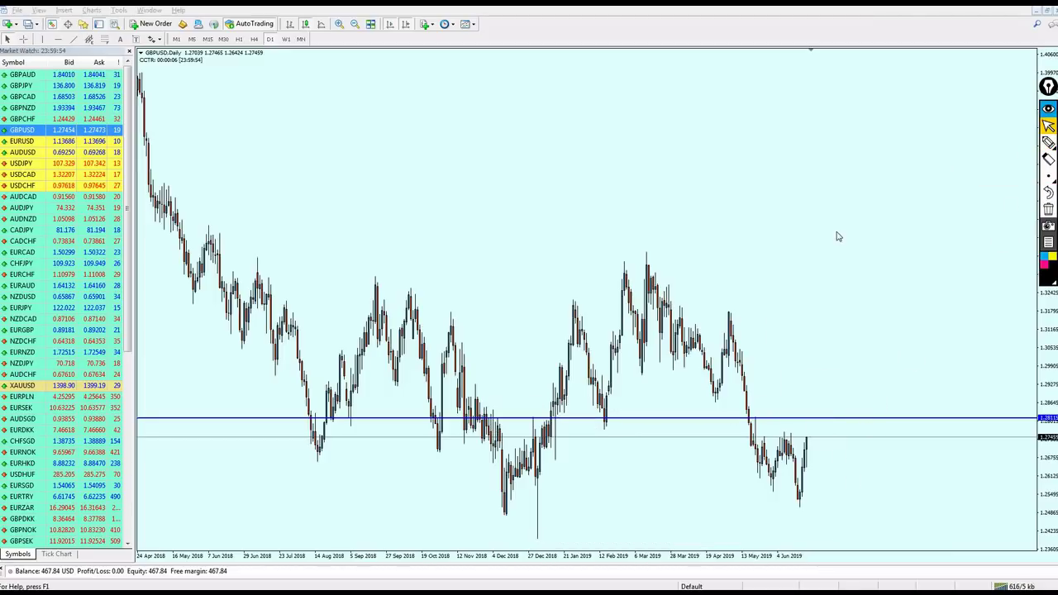
pyautogui.click(1048, 209)
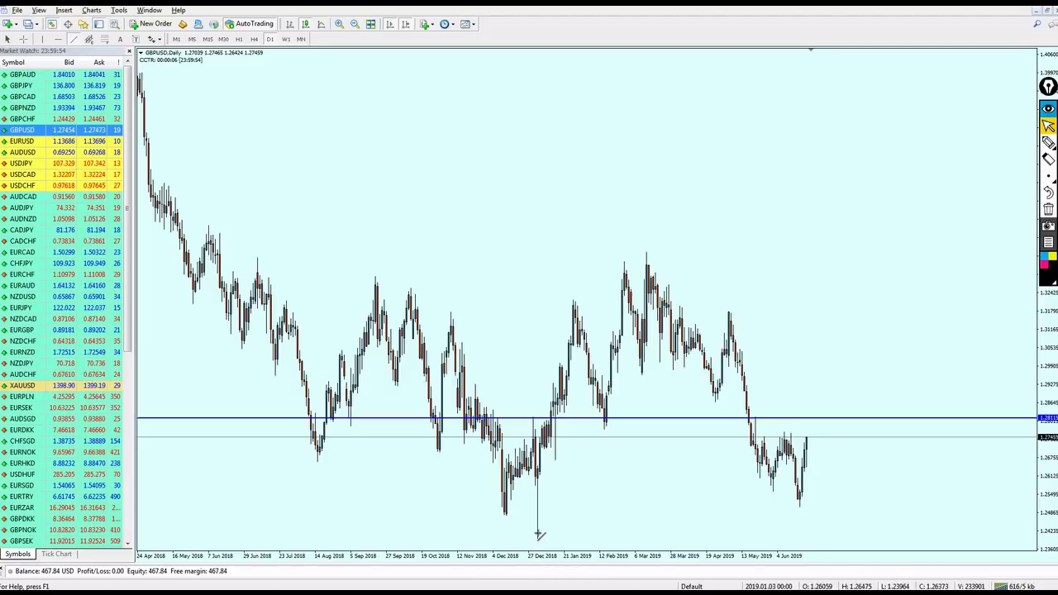
pyautogui.moveTo(539, 537); pyautogui.dragTo(951, 488)
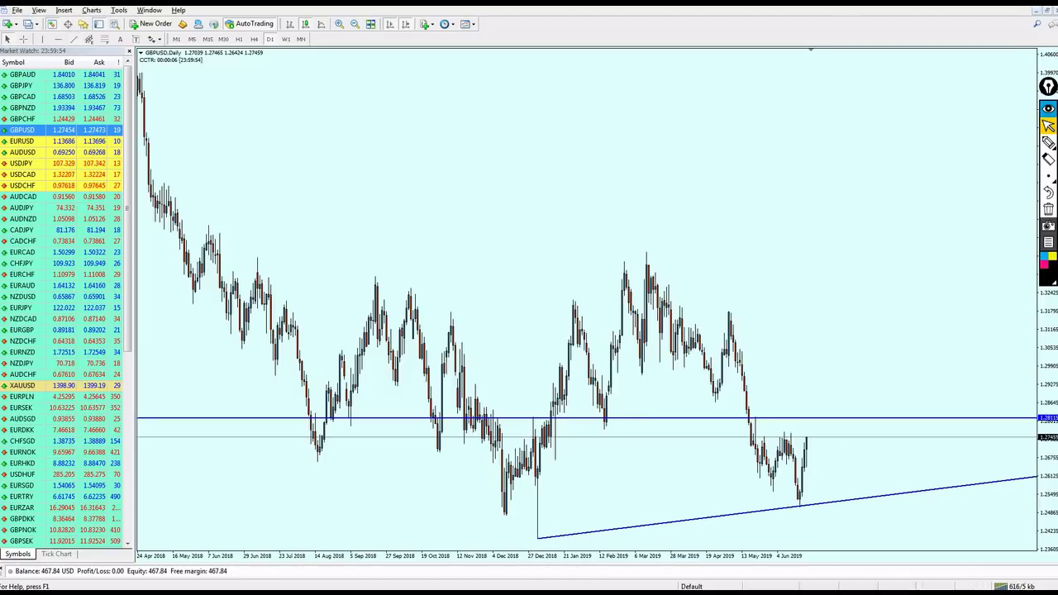
pyautogui.doubleClick(729, 516)
pyautogui.moveTo(727, 515); pyautogui.dragTo(629, 438)
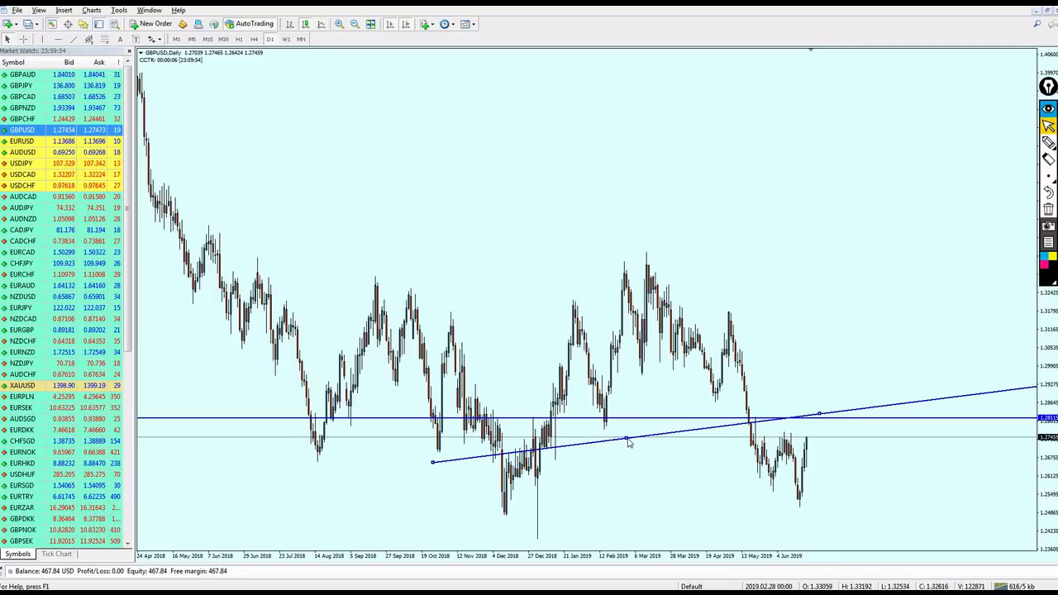
# Circle the January 2019 touch of the trendline, link it to the May 2019 touch, and mark that with an arrow labelled "R1".
pyautogui.click(1049, 142)
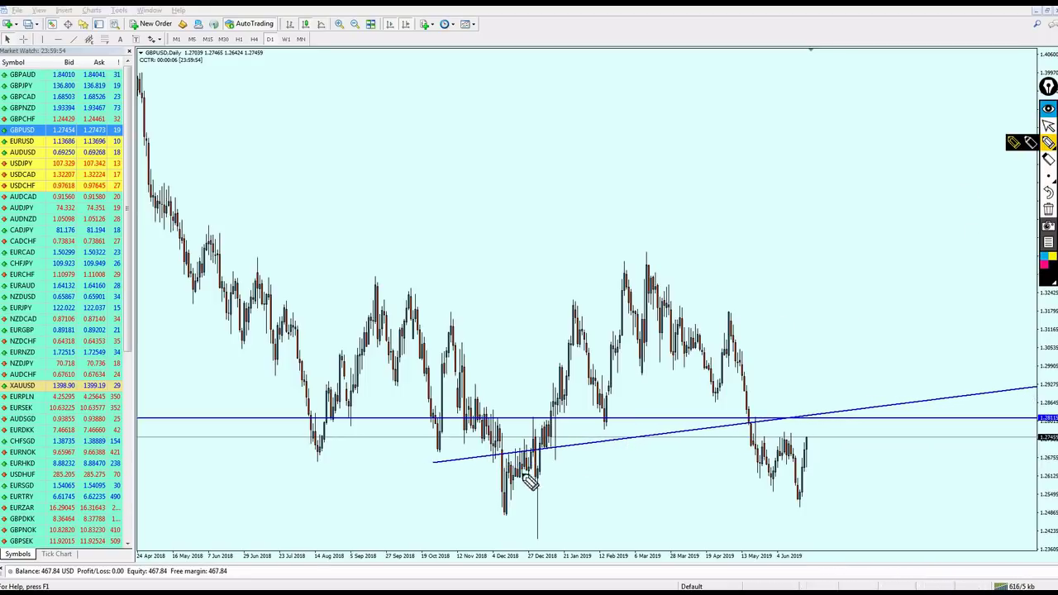
pyautogui.moveTo(546, 457)
pyautogui.mouseDown()
pyautogui.moveTo(577, 438)
pyautogui.moveTo(547, 459)
pyautogui.moveTo(716, 438)
pyautogui.moveTo(766, 417)
pyautogui.moveTo(751, 425)
pyautogui.mouseUp()
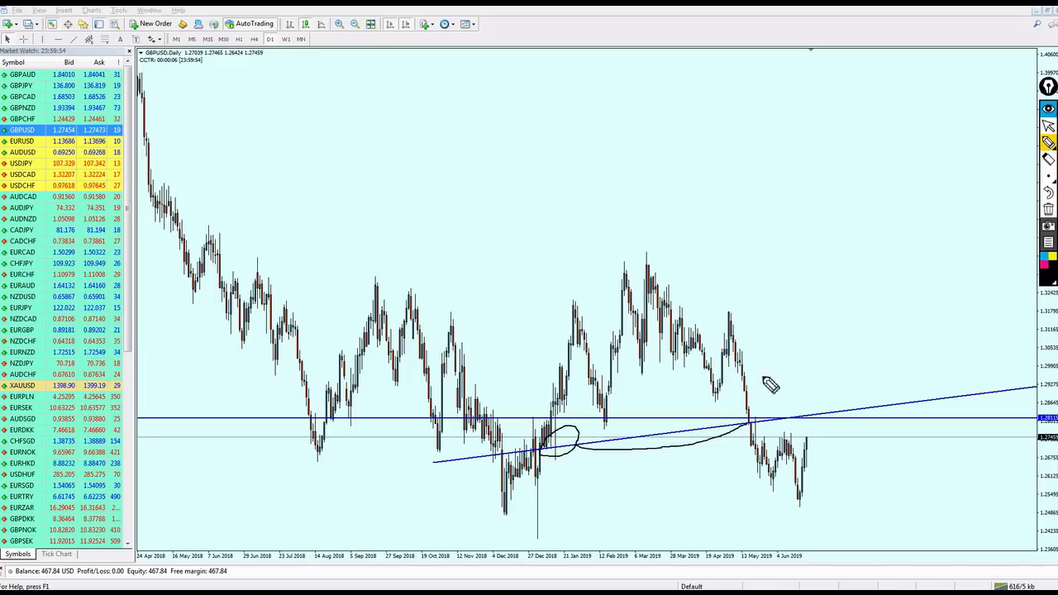
pyautogui.moveTo(755, 417)
pyautogui.mouseDown()
pyautogui.moveTo(749, 332)
pyautogui.moveTo(777, 354)
pyautogui.mouseUp()
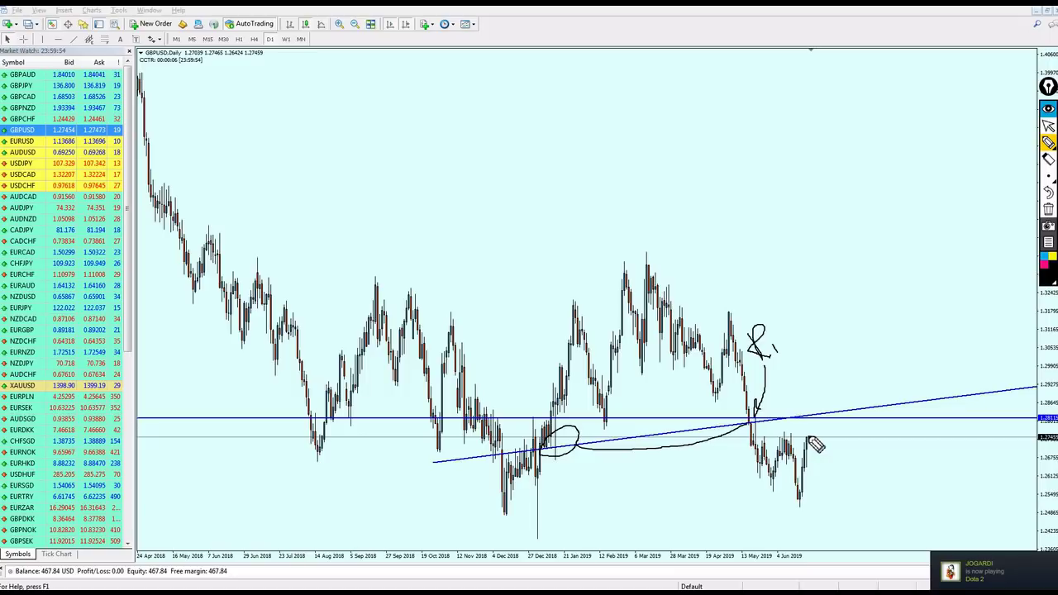
# Sketch a projected rise to the intersection of the two blue lines, labelled "R2" with an arrow, and a downward arrow from it.
pyautogui.moveTo(808, 439); pyautogui.dragTo(815, 424)
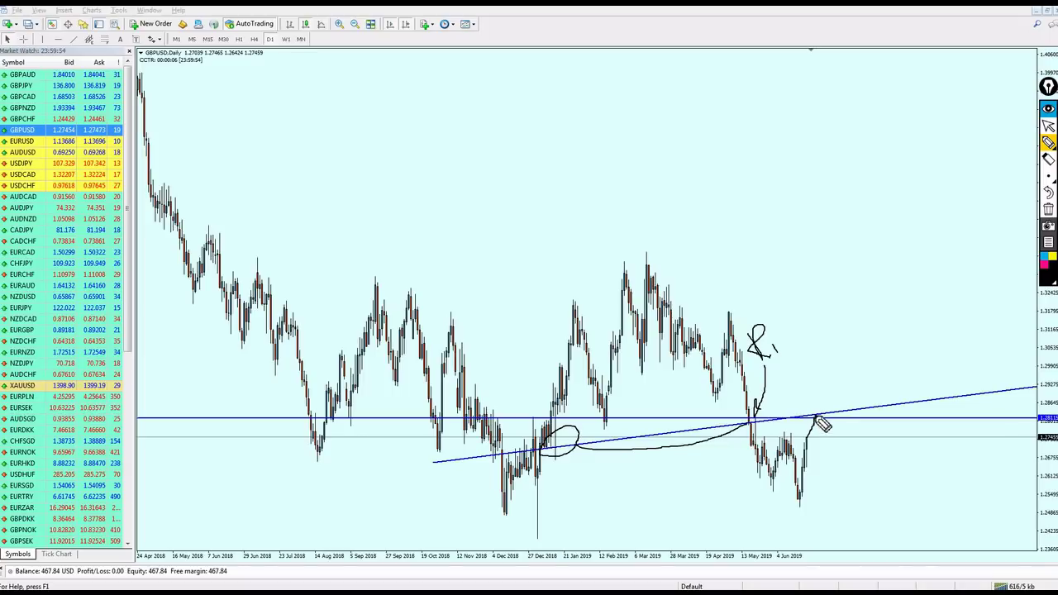
pyautogui.moveTo(818, 358)
pyautogui.mouseDown()
pyautogui.moveTo(813, 397)
pyautogui.moveTo(830, 390)
pyautogui.mouseUp()
pyautogui.moveTo(836, 317)
pyautogui.mouseDown()
pyautogui.moveTo(815, 338)
pyautogui.moveTo(836, 354)
pyautogui.mouseUp()
pyautogui.moveTo(847, 335); pyautogui.dragTo(861, 361)
pyautogui.moveTo(815, 418); pyautogui.dragTo(864, 513)
# Clear the pen marks and place a horizontal line at 0.69441 on the AUDUSD H4 chart.
pyautogui.click(1049, 124)
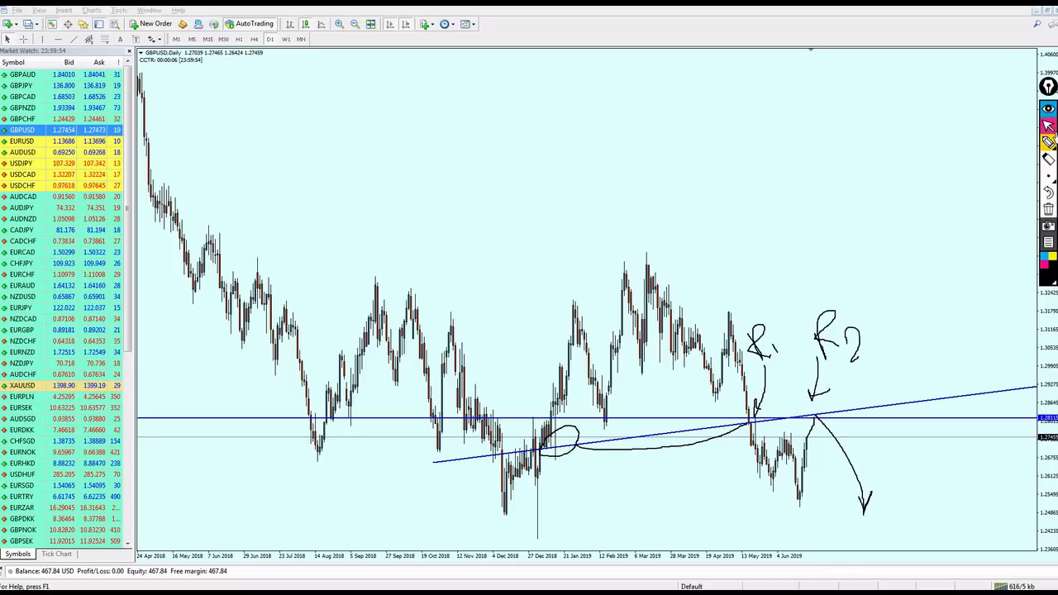
pyautogui.click(1048, 209)
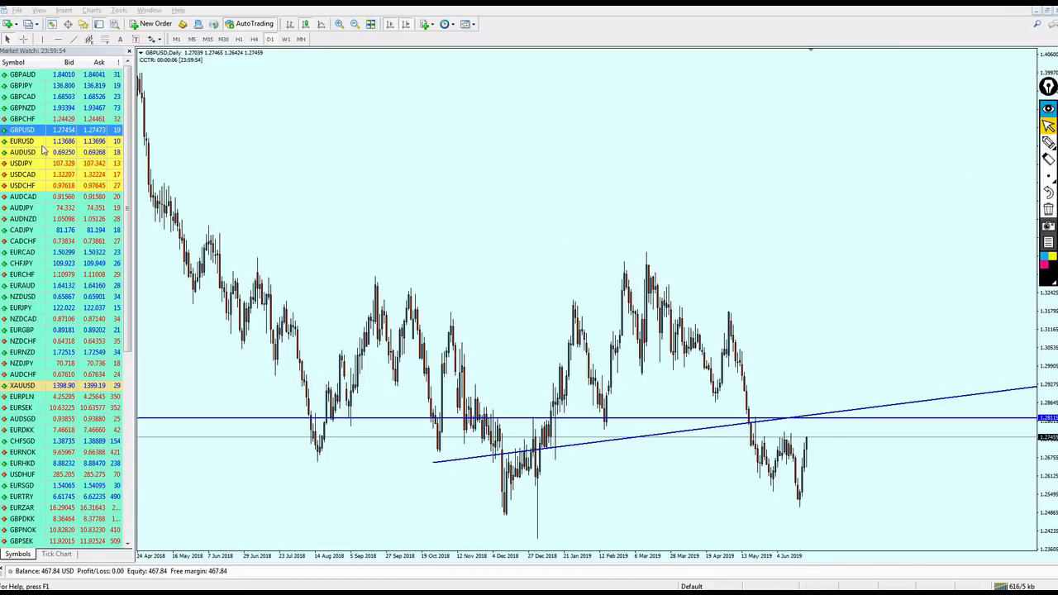
pyautogui.moveTo(32, 153); pyautogui.dragTo(653, 240)
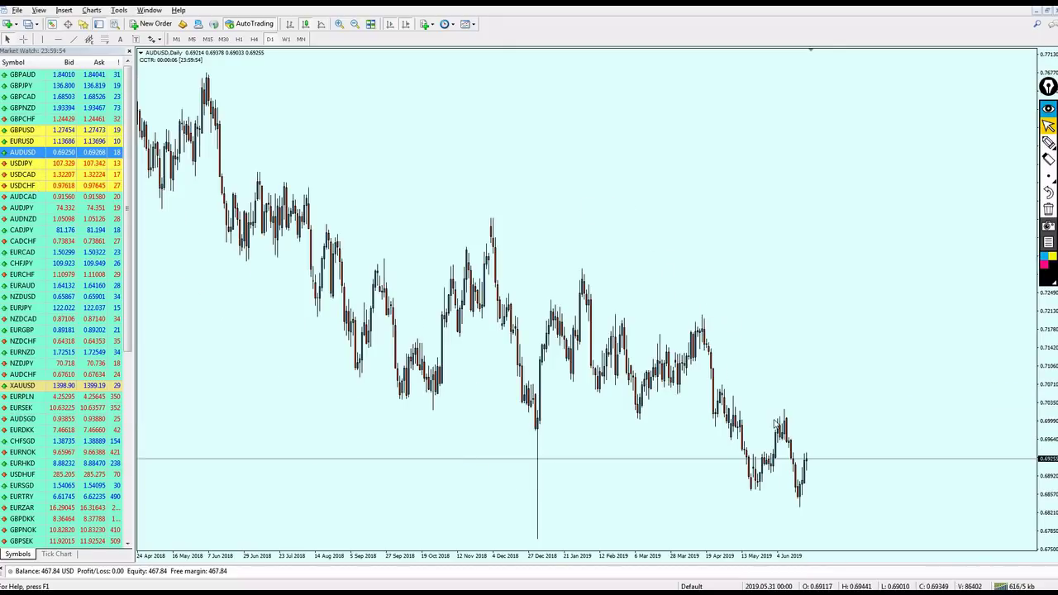
pyautogui.click(254, 39)
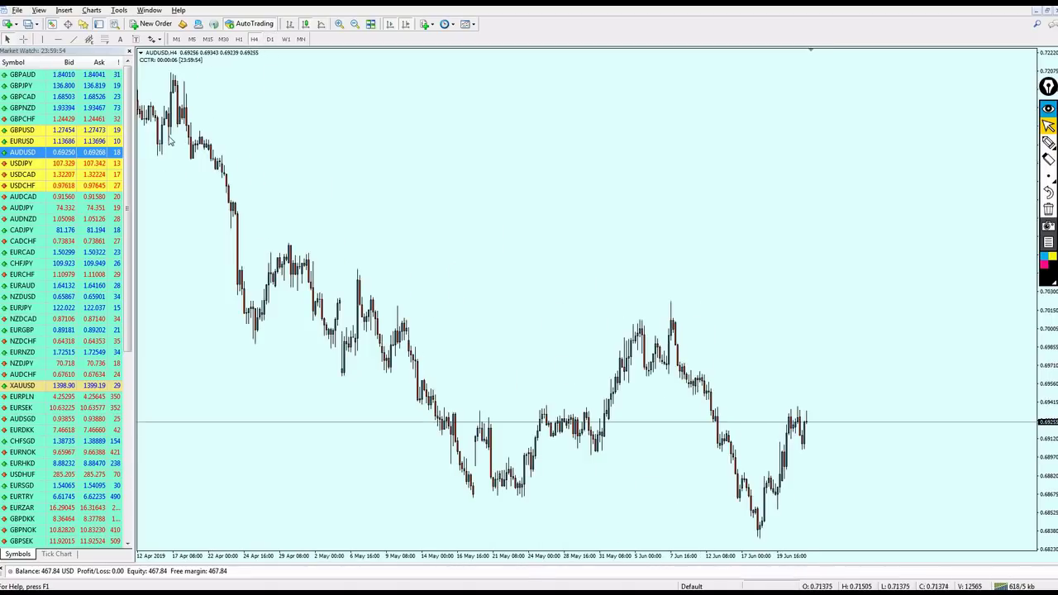
pyautogui.moveTo(603, 404); pyautogui.dragTo(589, 400)
pyautogui.doubleClick(590, 400)
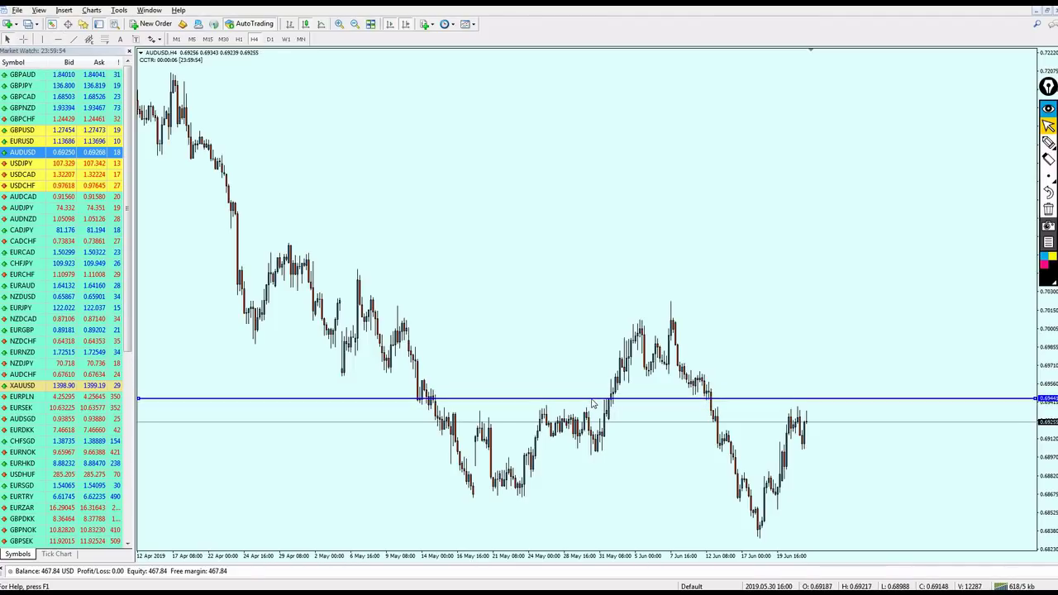
# Draw pen arrows at the late-May and mid-June crossings of the blue line, and sketch a projected rise labelled "R1" with a downward arrow.
pyautogui.click(1049, 142)
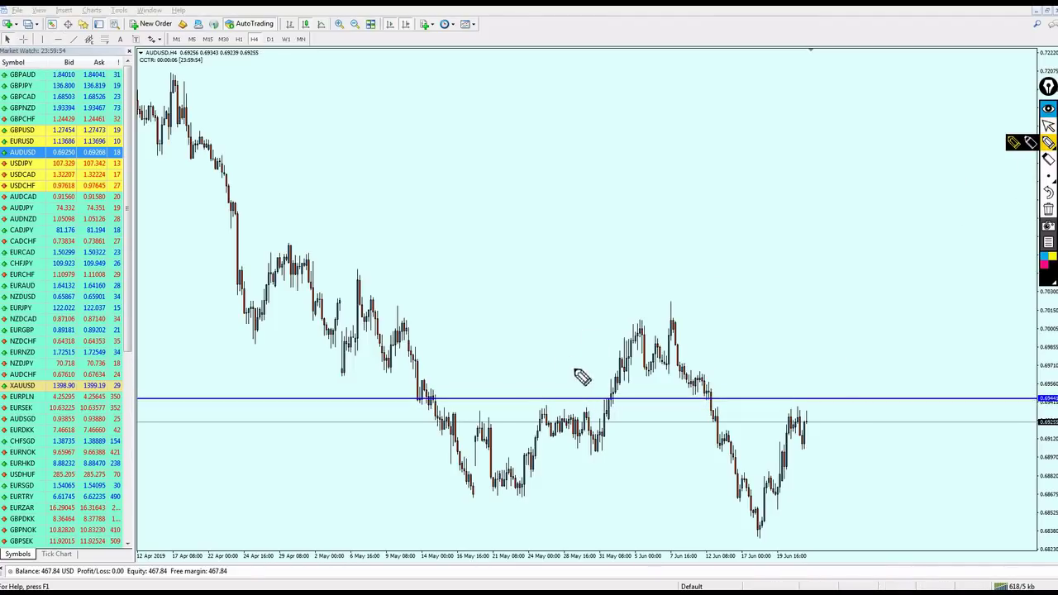
pyautogui.moveTo(574, 366); pyautogui.dragTo(590, 381)
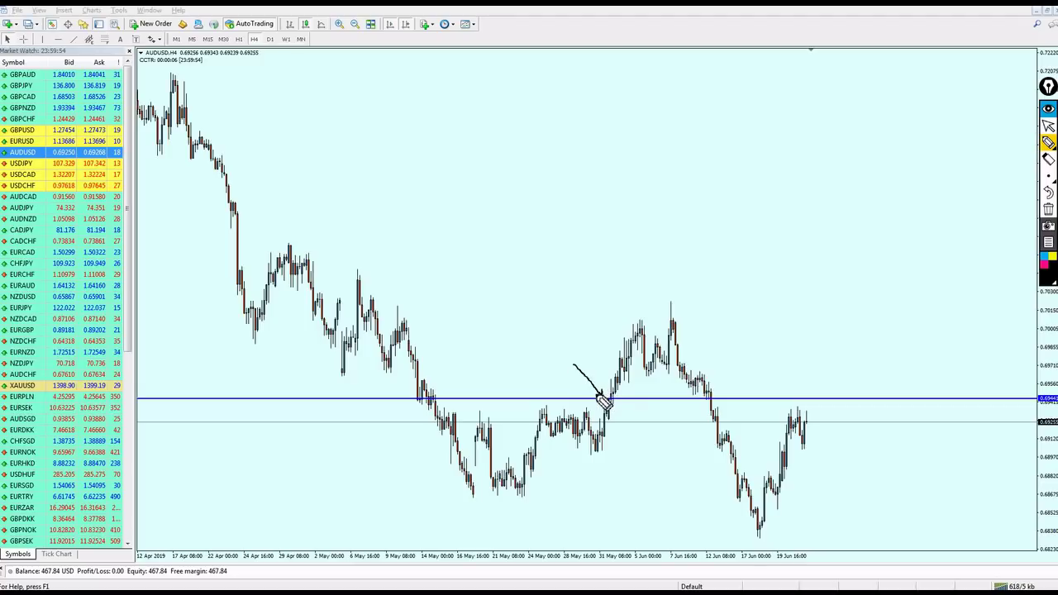
pyautogui.moveTo(579, 364)
pyautogui.mouseDown()
pyautogui.moveTo(713, 389)
pyautogui.moveTo(722, 381)
pyautogui.mouseUp()
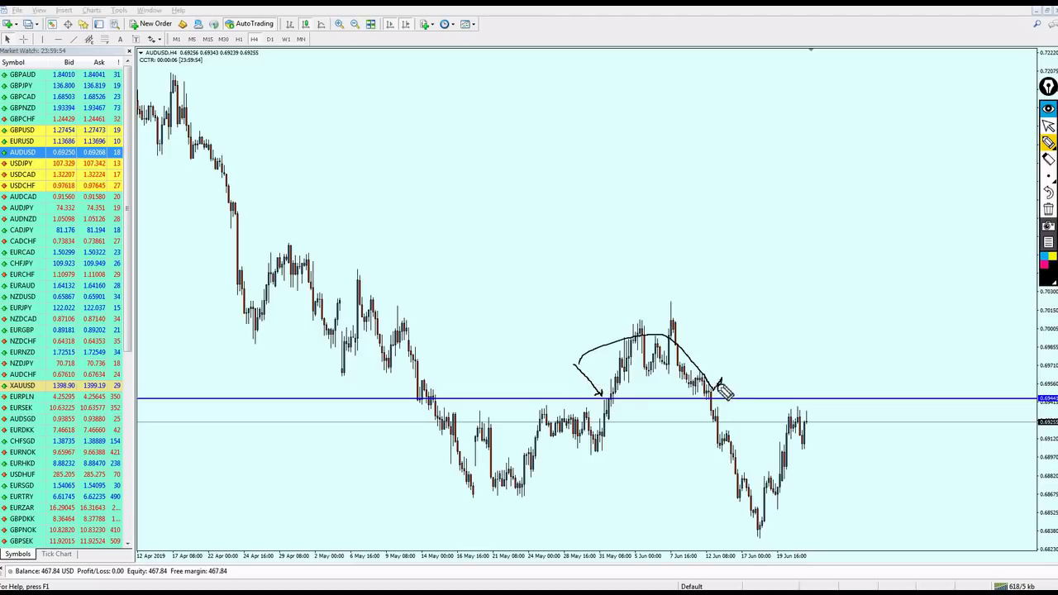
pyautogui.moveTo(679, 434); pyautogui.dragTo(702, 408)
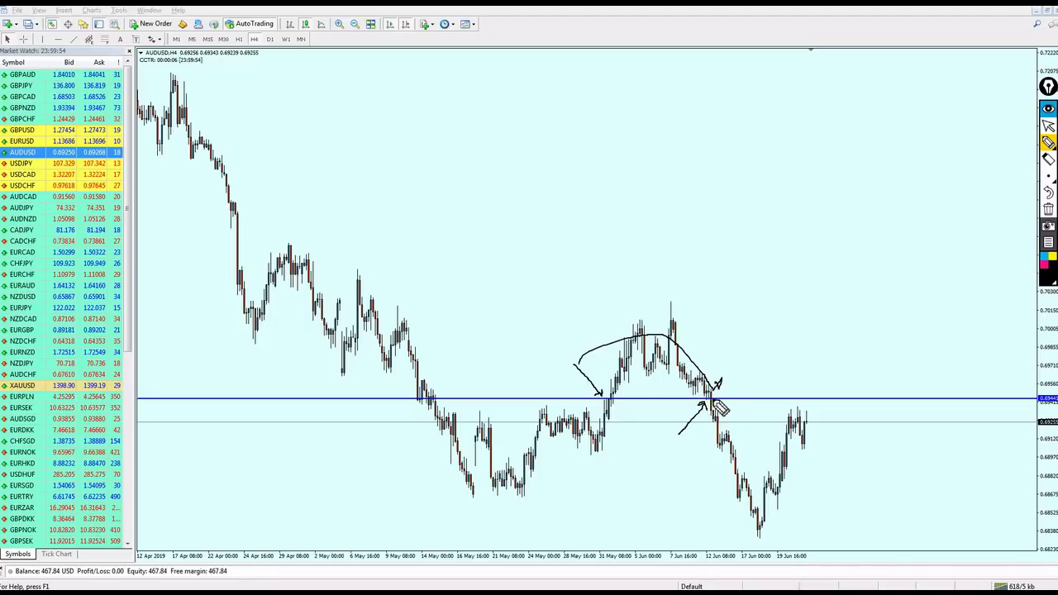
pyautogui.moveTo(718, 398)
pyautogui.mouseDown()
pyautogui.moveTo(852, 397)
pyautogui.moveTo(785, 400)
pyautogui.moveTo(831, 358)
pyautogui.moveTo(834, 380)
pyautogui.mouseUp()
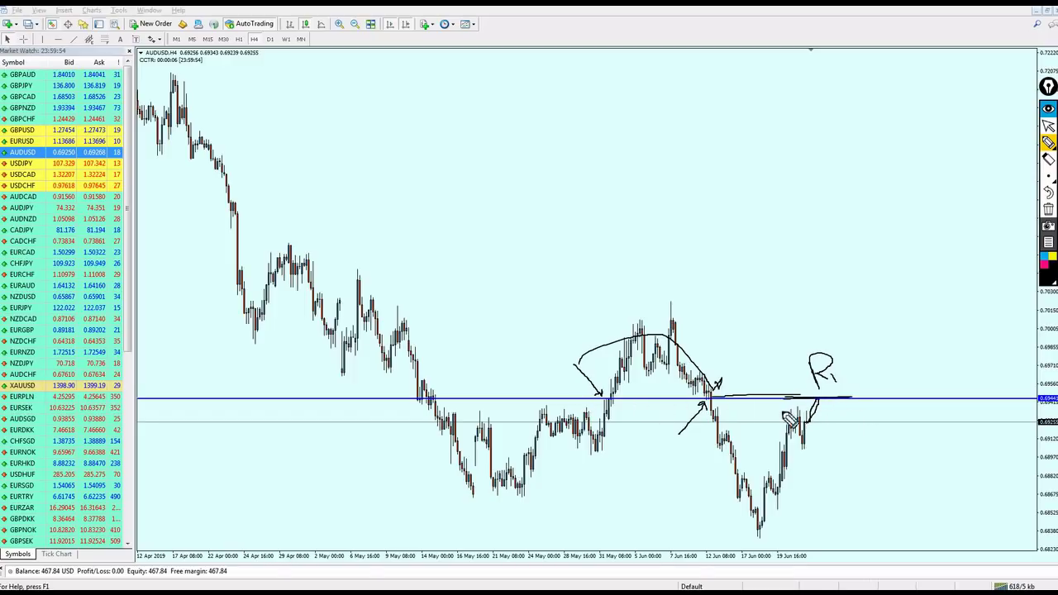
pyautogui.moveTo(819, 401)
pyautogui.mouseDown()
pyautogui.moveTo(882, 516)
pyautogui.moveTo(891, 496)
pyautogui.moveTo(864, 517)
pyautogui.mouseUp()
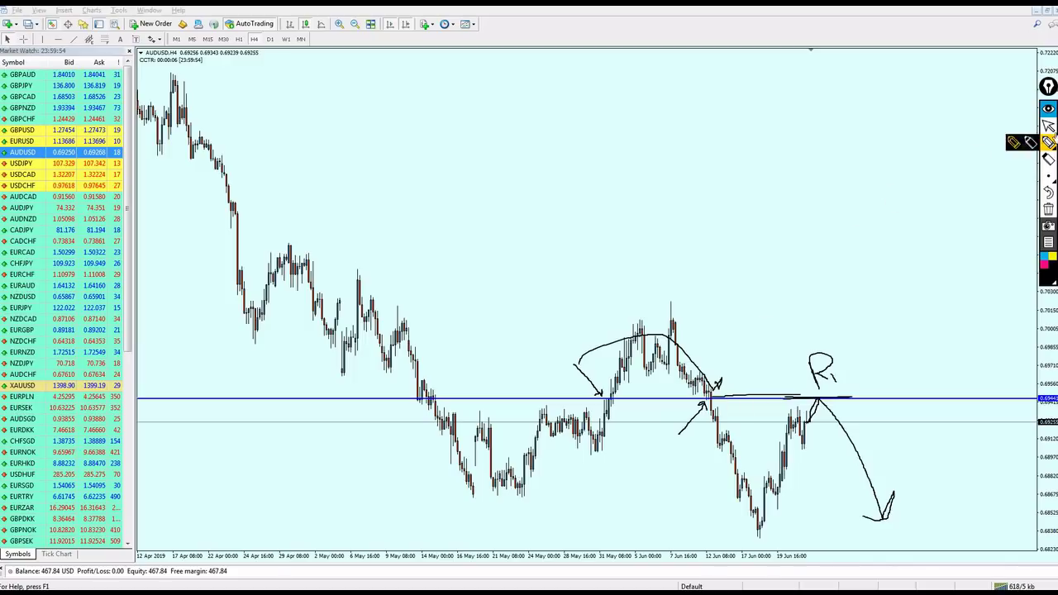
# Clear the pen marks and display USDCAD on the daily chart.
pyautogui.click(1048, 126)
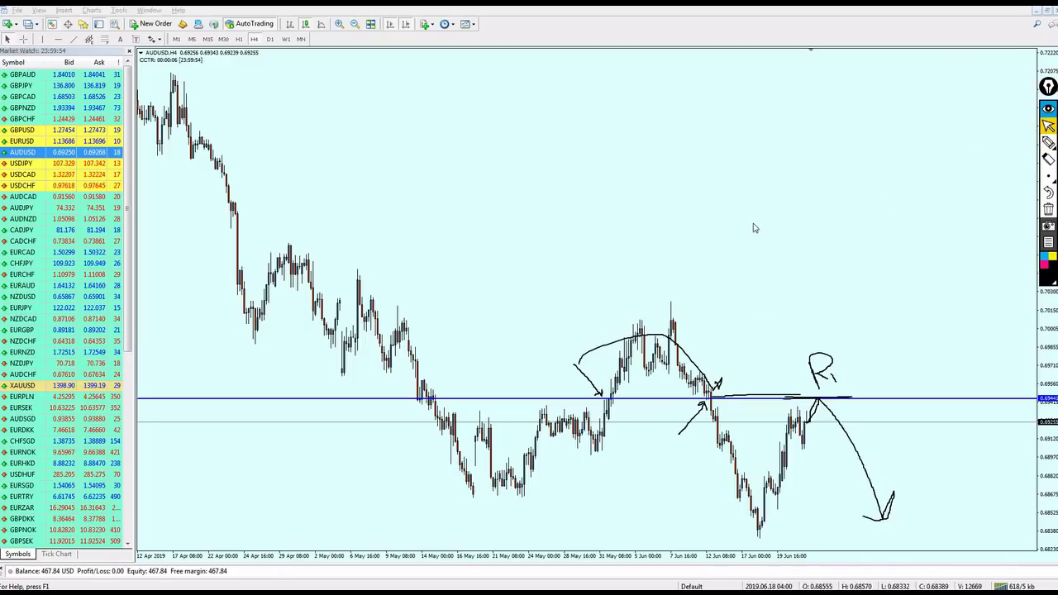
pyautogui.click(1049, 209)
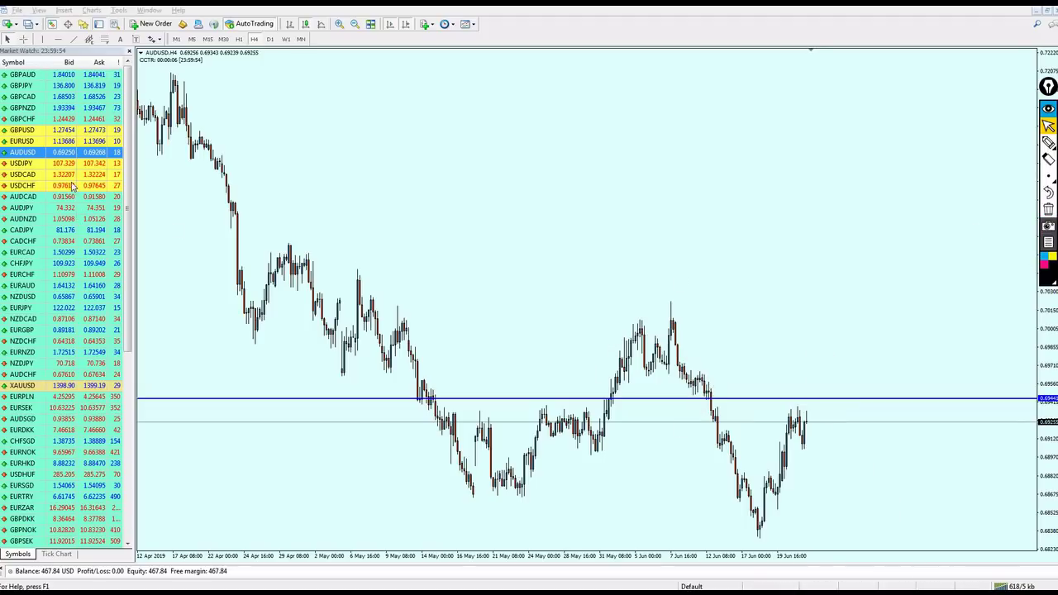
pyautogui.moveTo(37, 175); pyautogui.dragTo(494, 239)
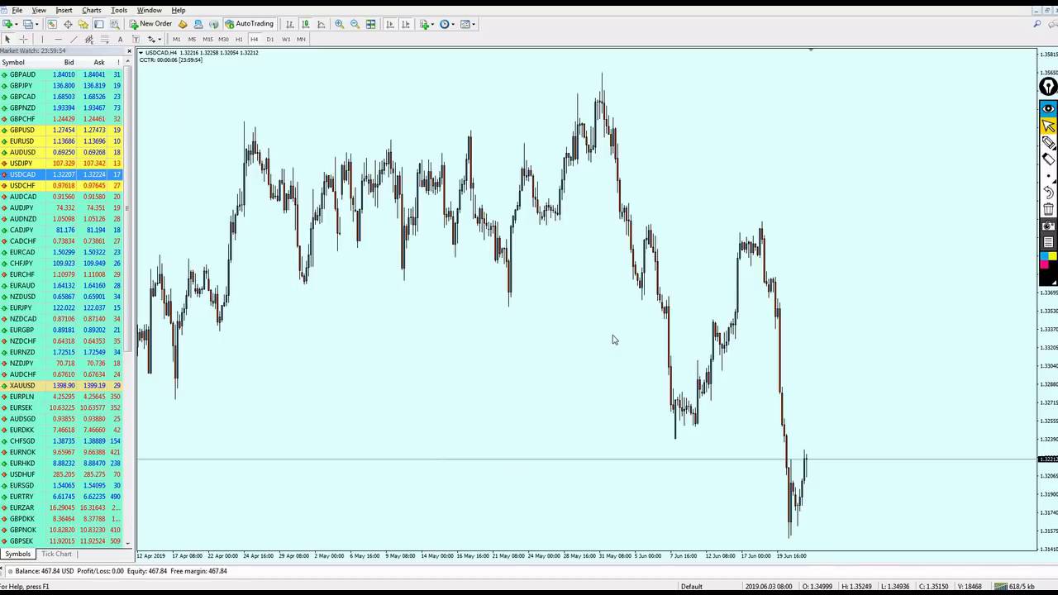
pyautogui.press('-')
pyautogui.press('+')
pyautogui.click(269, 39)
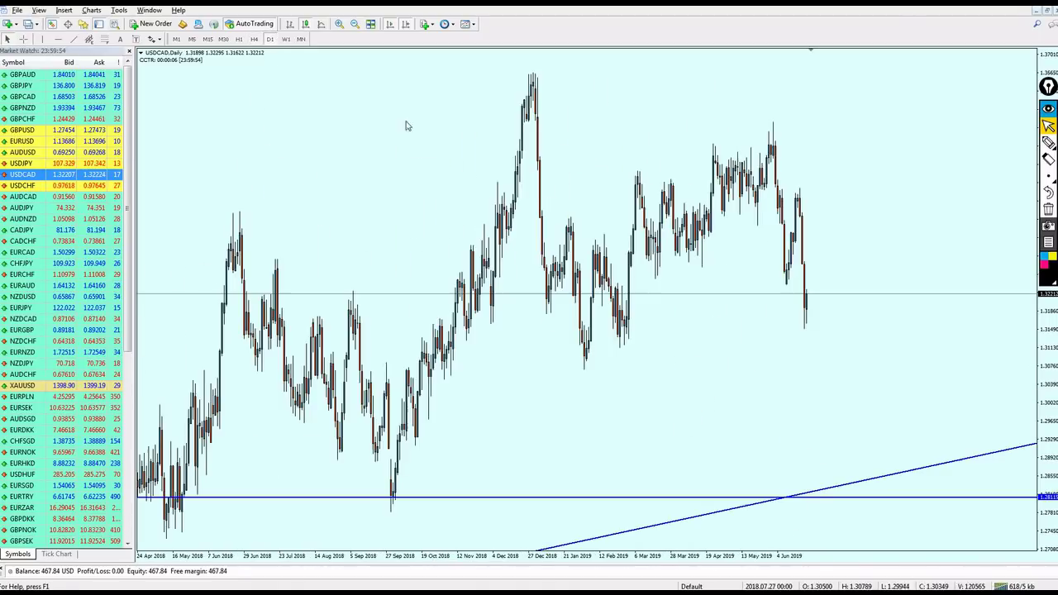
# Replace the old blue lines with a horizontal line at 1.31974 and measure the distance from the current price down to it.
pyautogui.middleClick(810, 299)
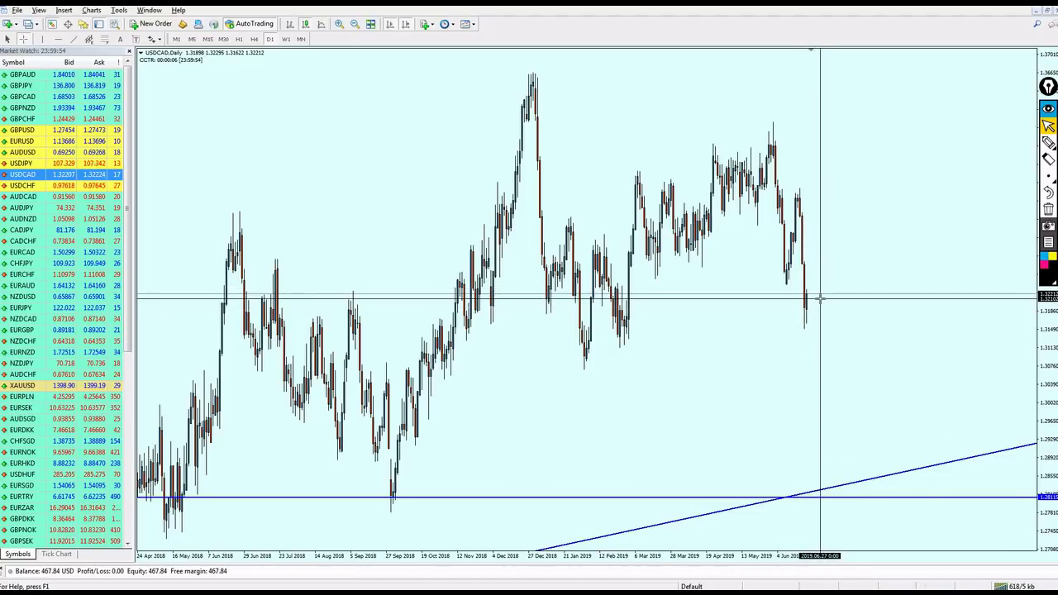
pyautogui.middleClick(820, 299)
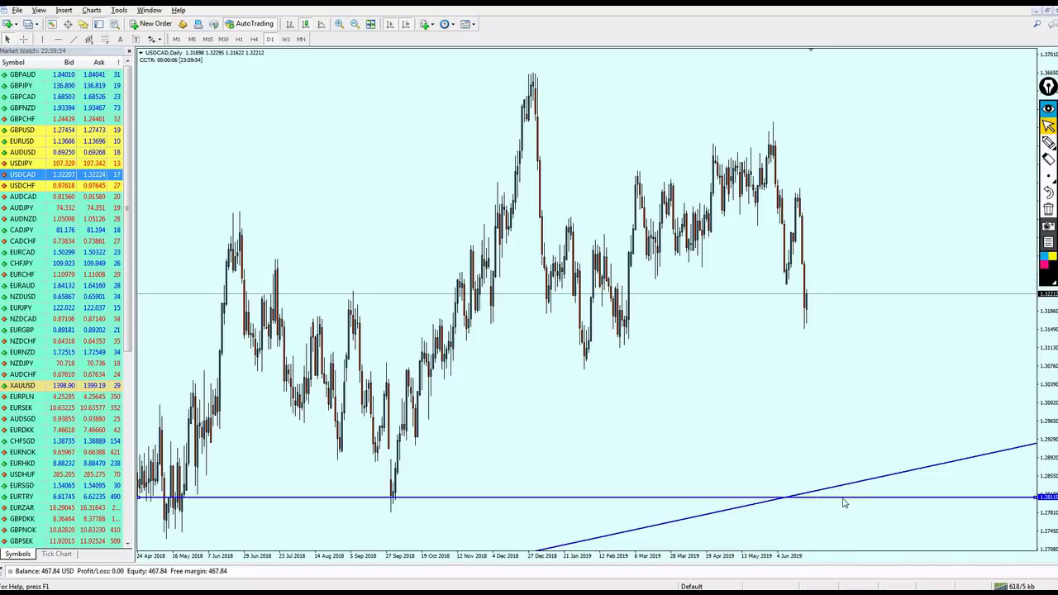
pyautogui.press('Delete')
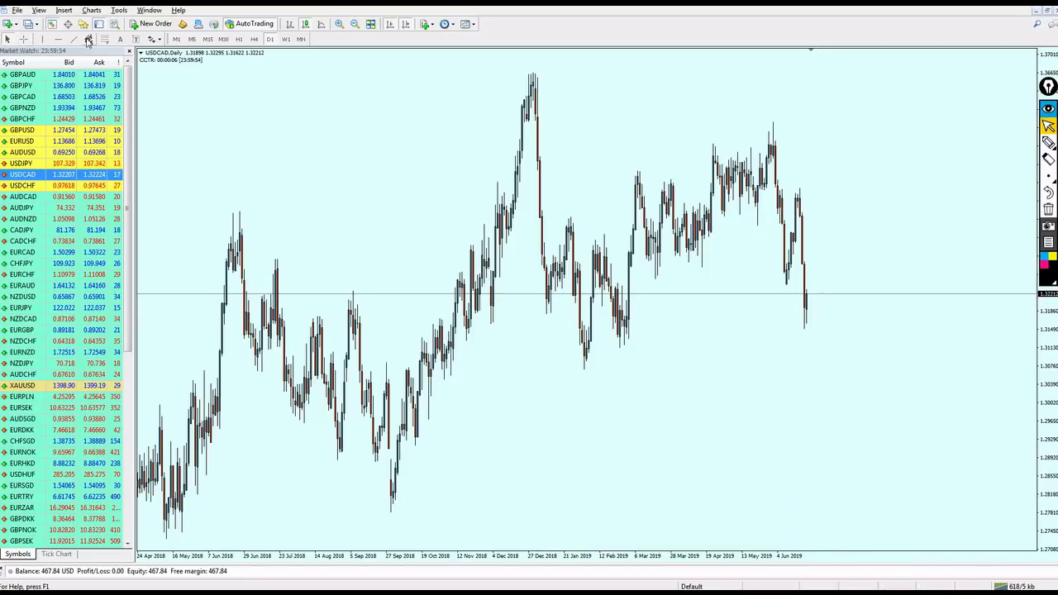
pyautogui.click(60, 40)
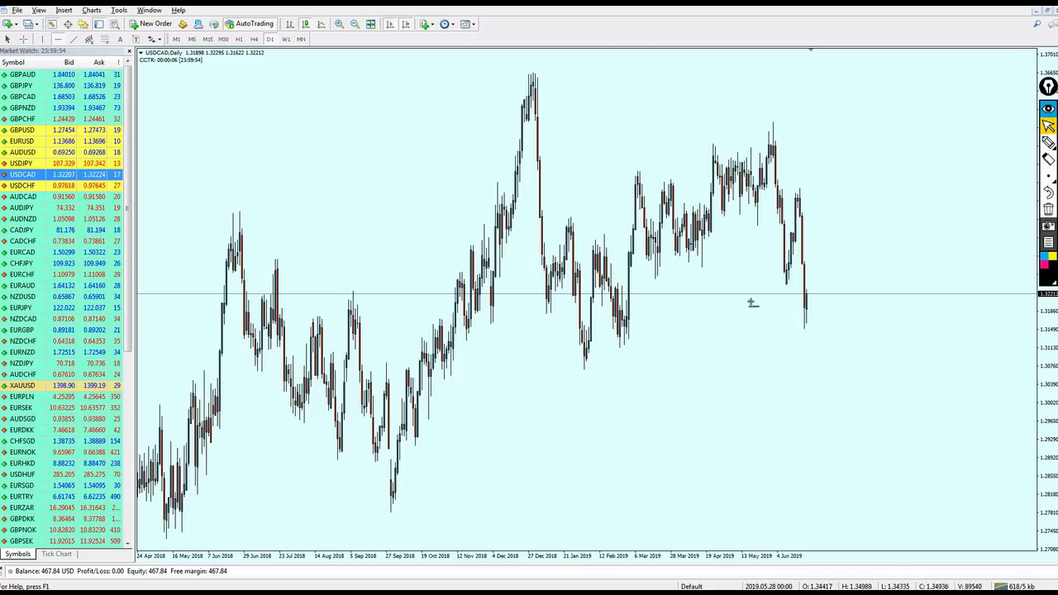
pyautogui.click(601, 306)
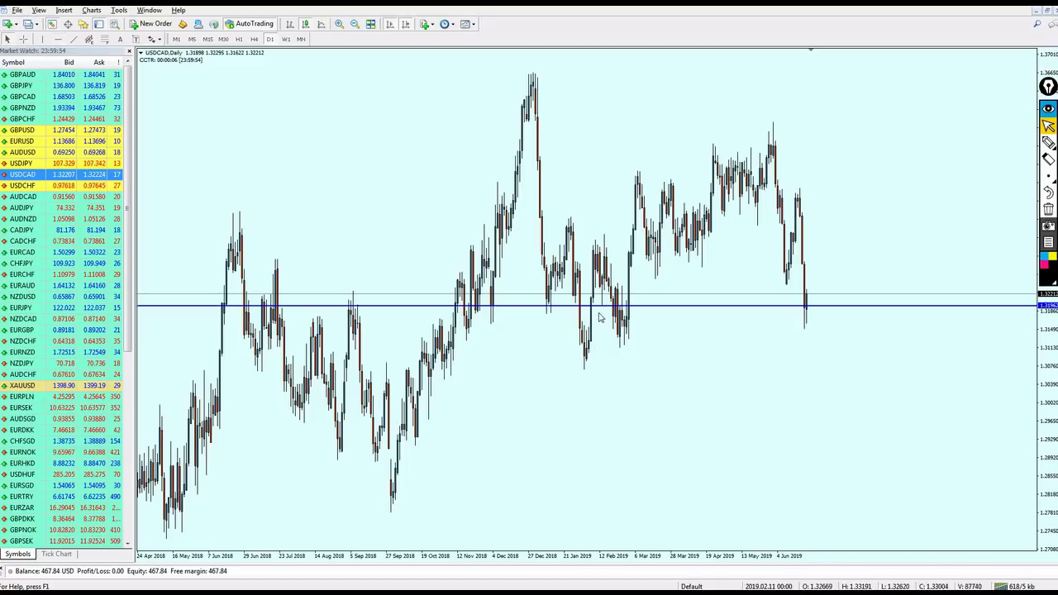
pyautogui.moveTo(599, 309); pyautogui.dragTo(597, 307)
pyautogui.middleClick(791, 292)
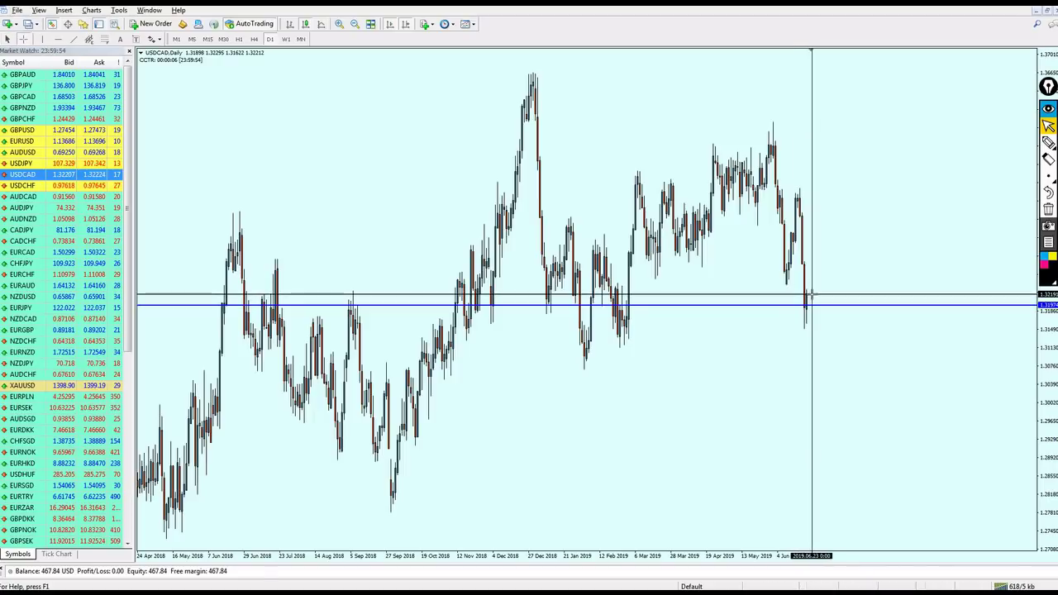
pyautogui.moveTo(813, 294); pyautogui.dragTo(810, 306)
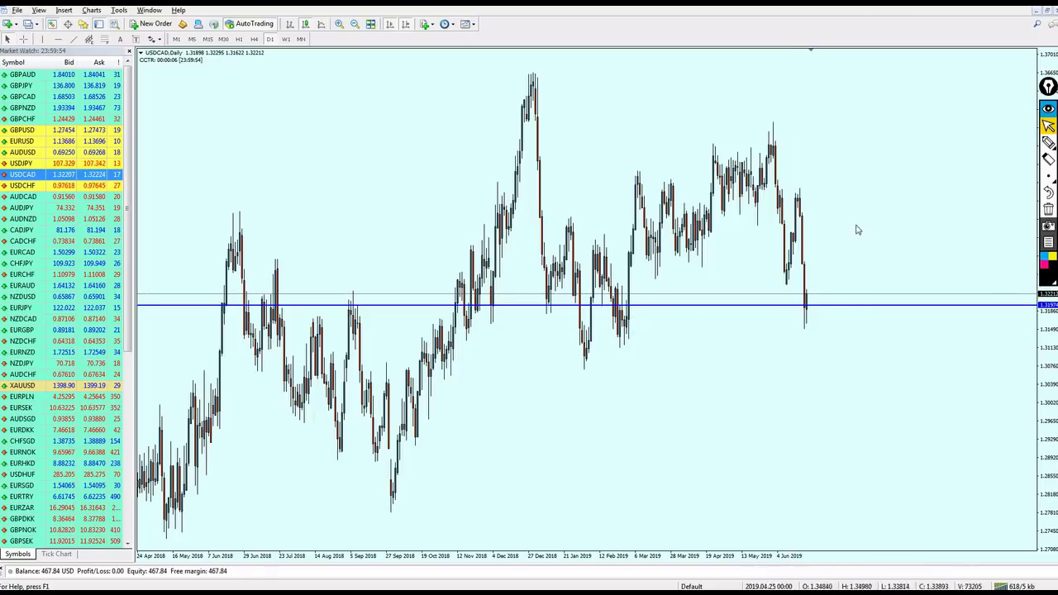
# Draw a pen arrow at the February 2019 level on the blue line, and sketch a projected rise to a target zone near the June high.
pyautogui.click(1048, 143)
pyautogui.moveTo(598, 377); pyautogui.dragTo(606, 310)
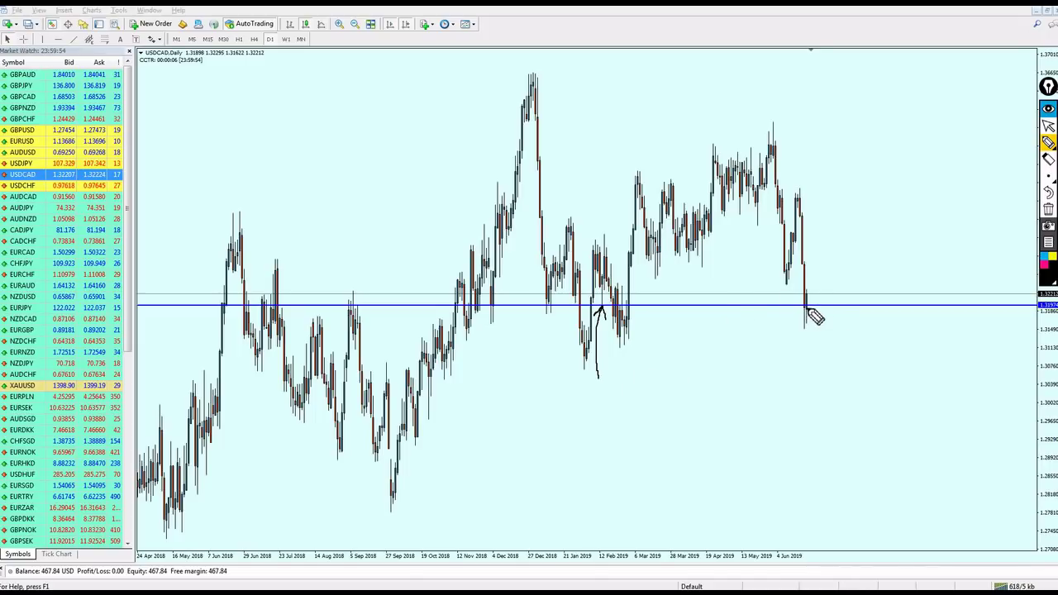
pyautogui.moveTo(808, 307)
pyautogui.mouseDown()
pyautogui.moveTo(837, 189)
pyautogui.moveTo(856, 191)
pyautogui.moveTo(787, 197)
pyautogui.mouseUp()
# Place a horizontal line at about 1.343 along the sketched target zone and remove the pen marks from view.
pyautogui.moveTo(1046, 97); pyautogui.dragTo(1013, 227)
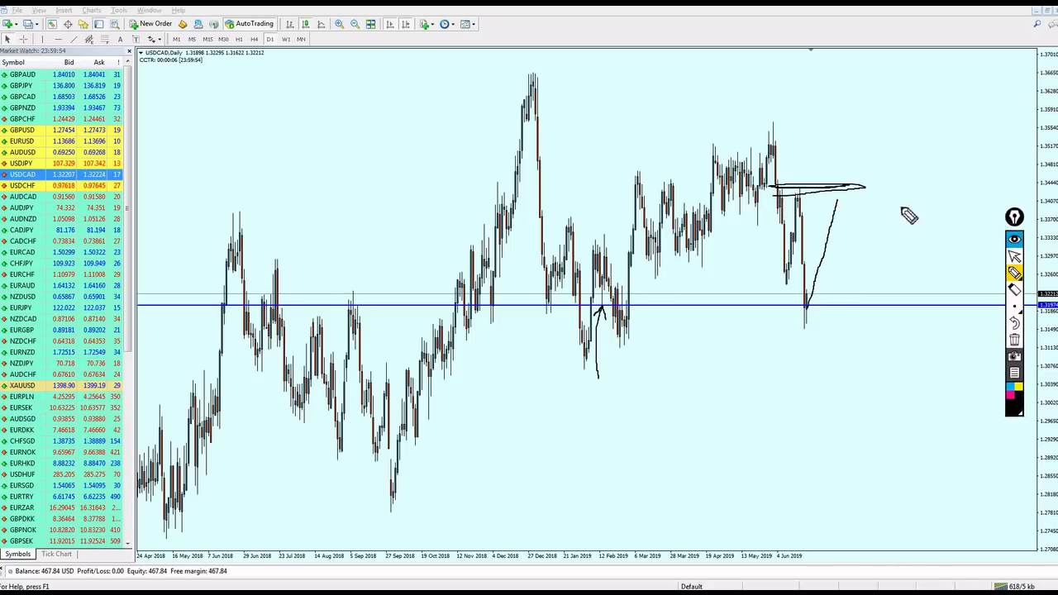
pyautogui.click(1014, 257)
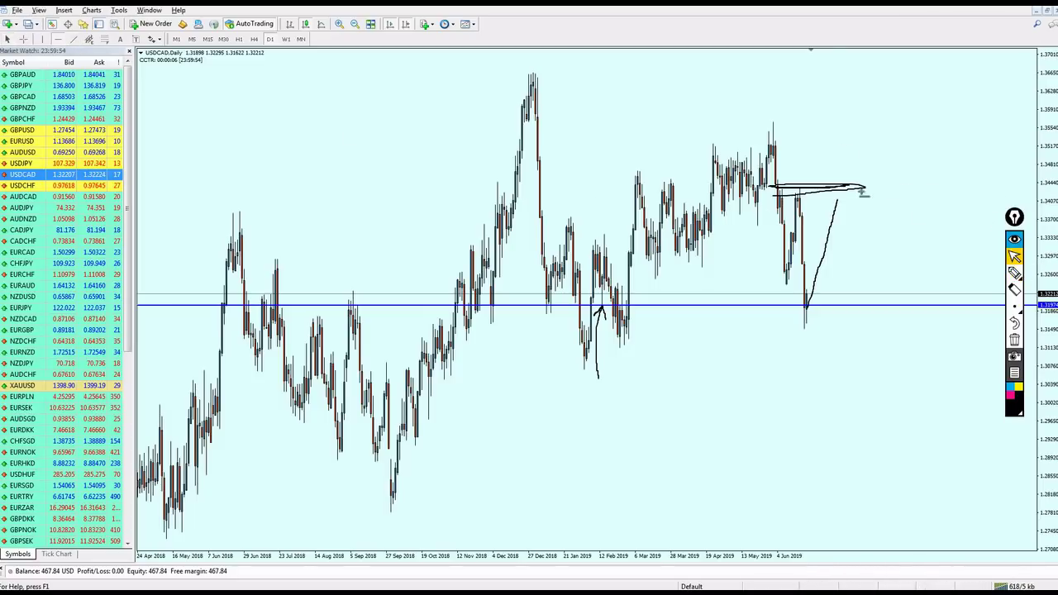
pyautogui.click(816, 189)
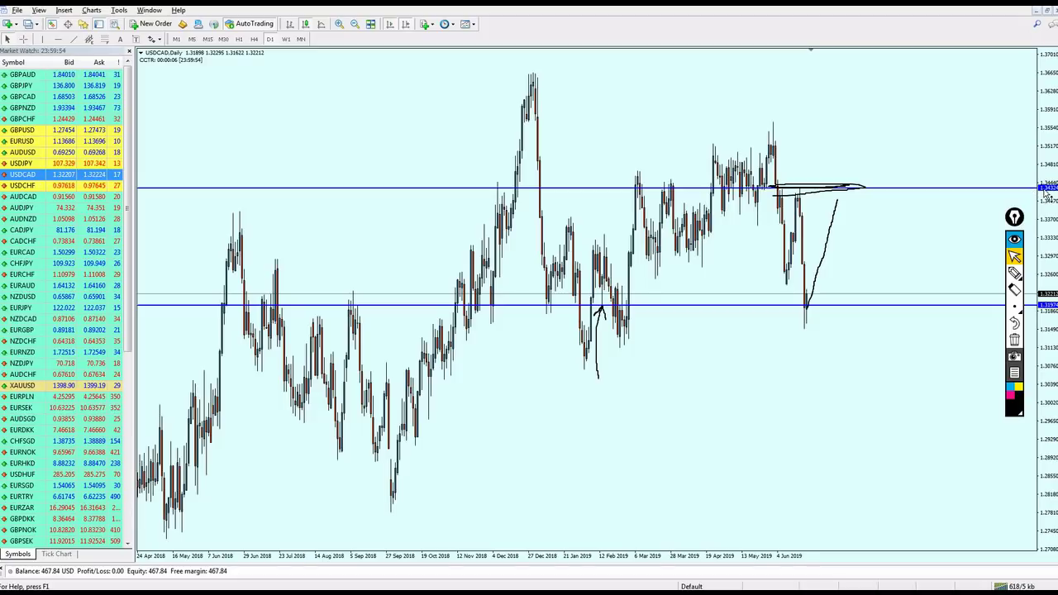
pyautogui.moveTo(1014, 217)
pyautogui.mouseDown()
pyautogui.moveTo(998, 199)
pyautogui.moveTo(996, 109)
pyautogui.moveTo(1013, 279)
pyautogui.moveTo(1002, 356)
pyautogui.mouseUp()
pyautogui.click(998, 232)
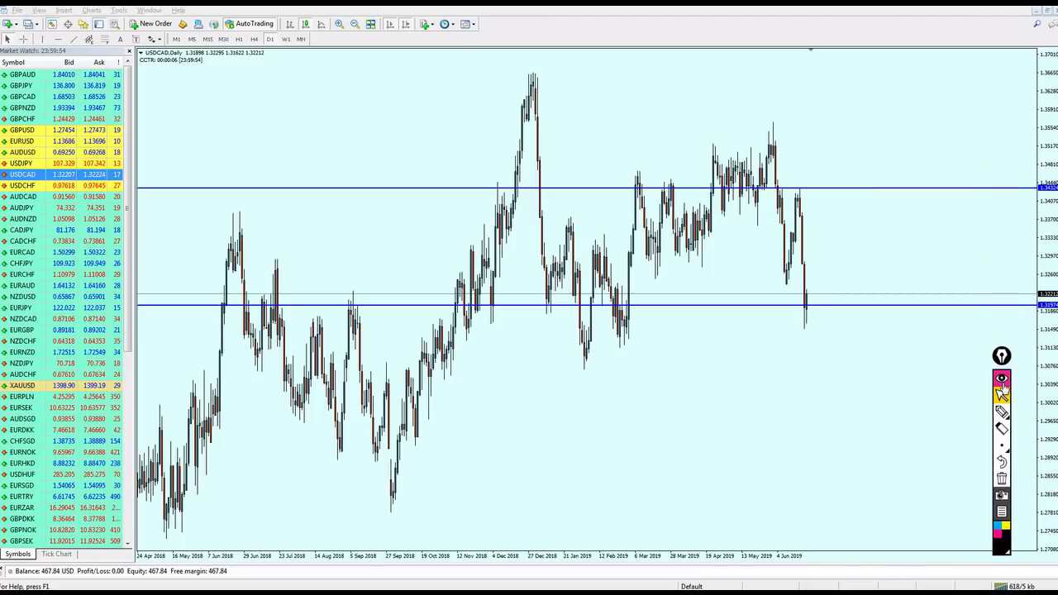
# Sketch with the pen a line along the March–June lows, a circled dip to the lower blue line, and an arrow rising to the upper one.
pyautogui.click(1002, 412)
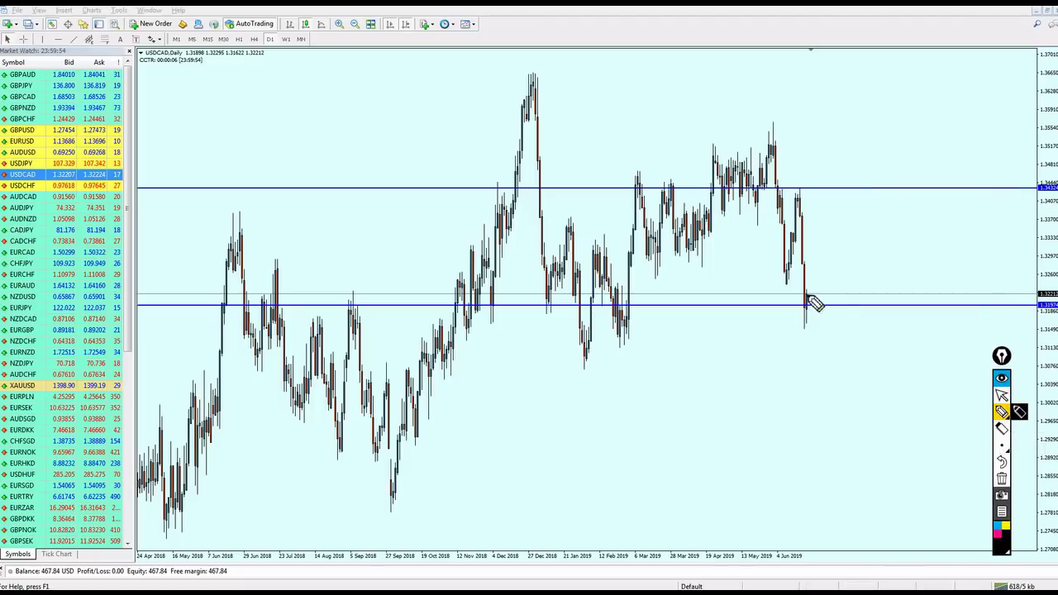
pyautogui.moveTo(659, 283); pyautogui.dragTo(882, 285)
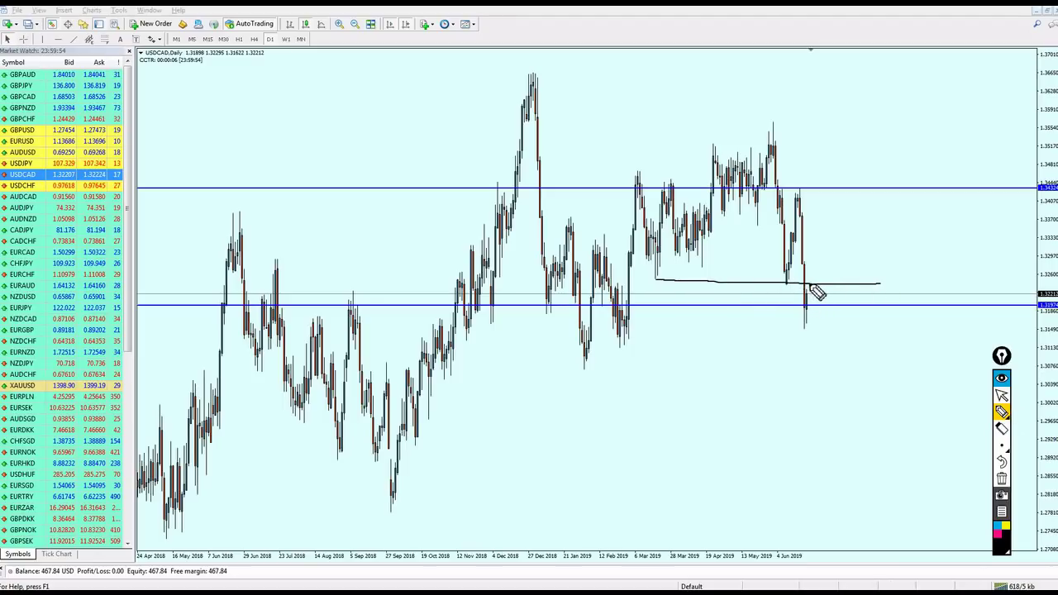
pyautogui.moveTo(816, 304); pyautogui.dragTo(819, 315)
pyautogui.moveTo(814, 294)
pyautogui.mouseDown()
pyautogui.moveTo(860, 199)
pyautogui.moveTo(866, 213)
pyautogui.mouseUp()
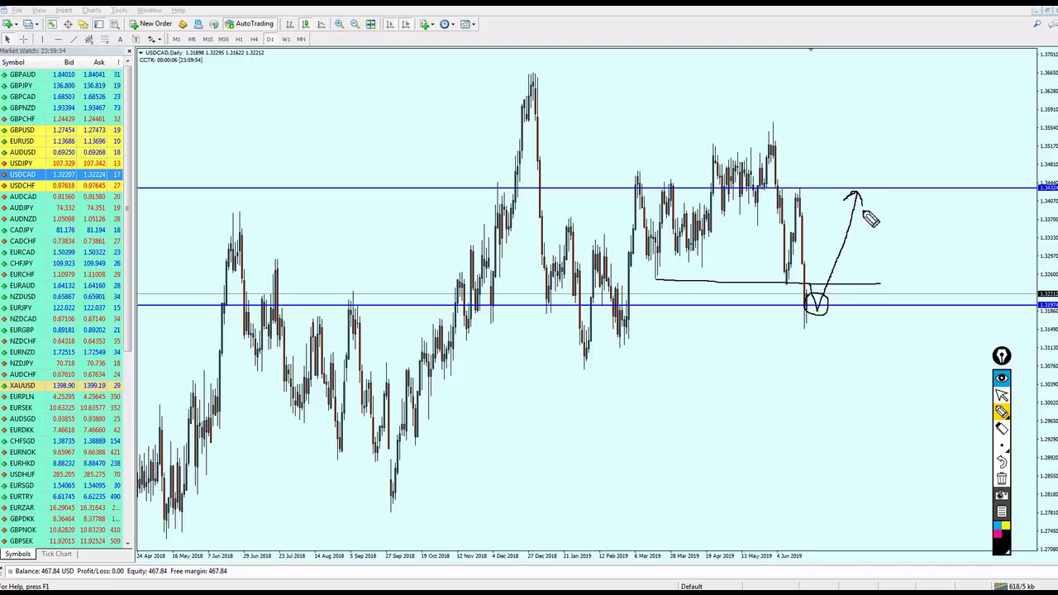
# Clear the pen marks and display USDJPY on the daily chart.
pyautogui.click(1002, 478)
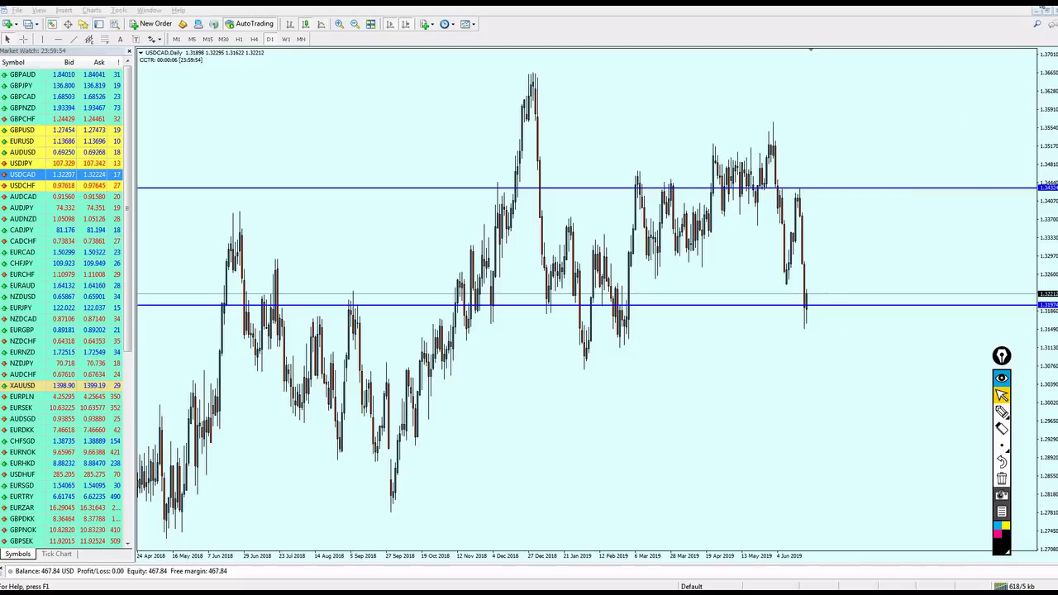
pyautogui.click(937, 33)
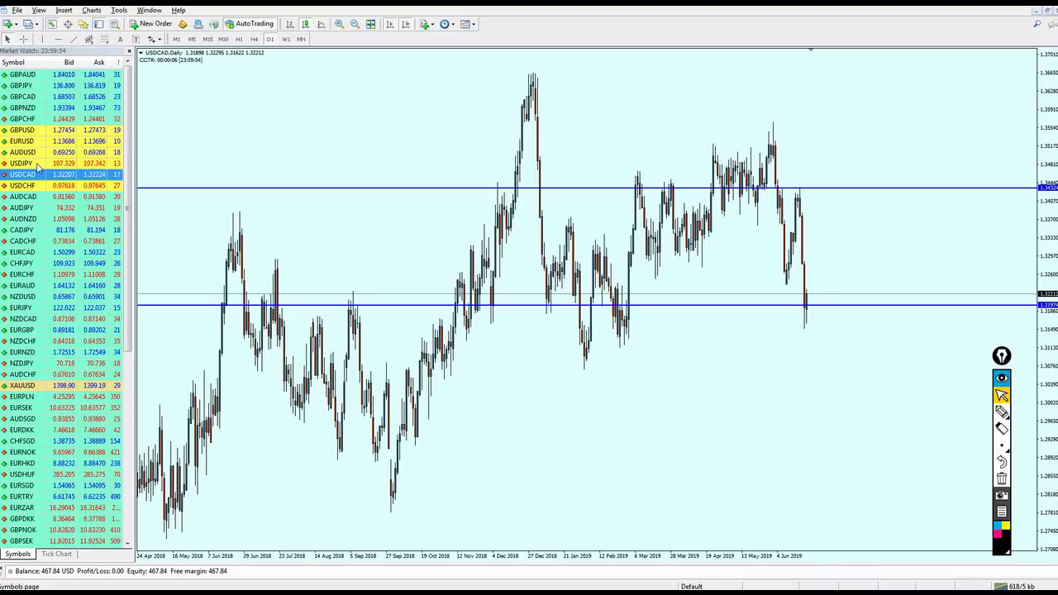
pyautogui.moveTo(22, 163); pyautogui.dragTo(621, 274)
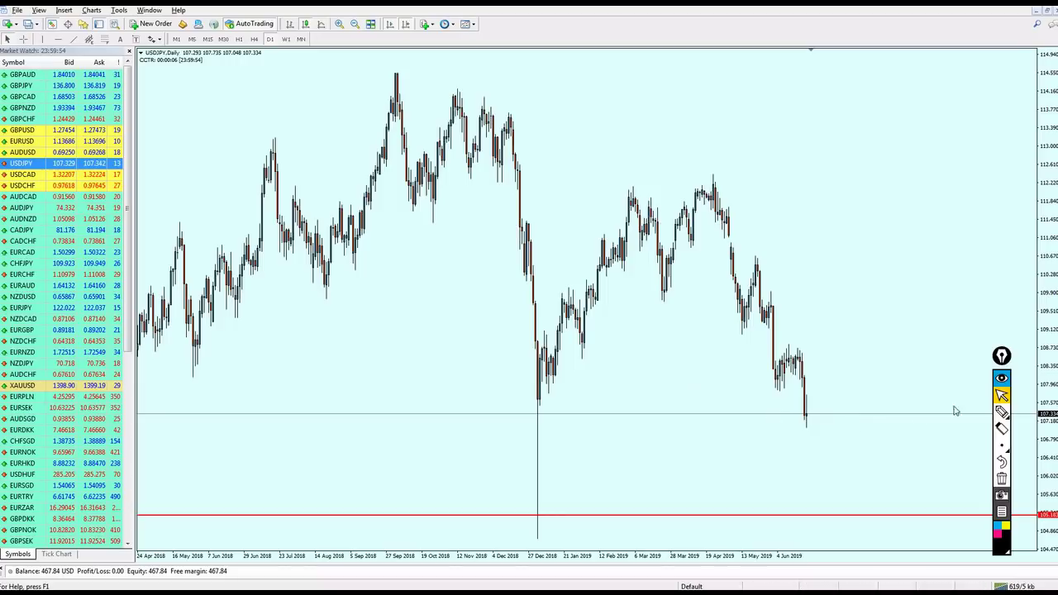
pyautogui.moveTo(1002, 356); pyautogui.dragTo(1002, 301)
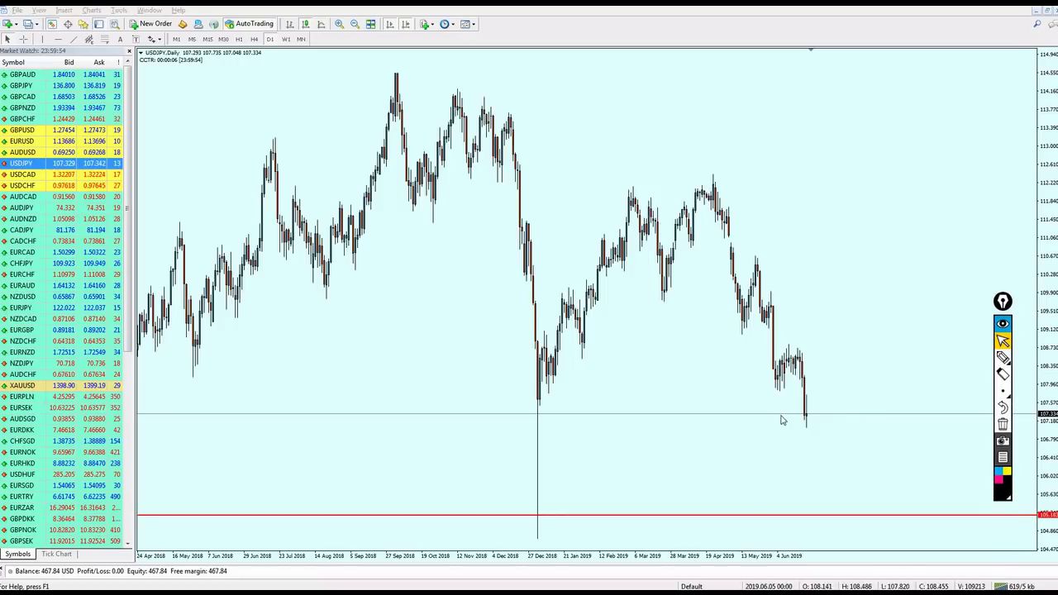
# Delete the red horizontal line below the current price on the USDJPY chart.
pyautogui.doubleClick(827, 514)
pyautogui.press('Delete')
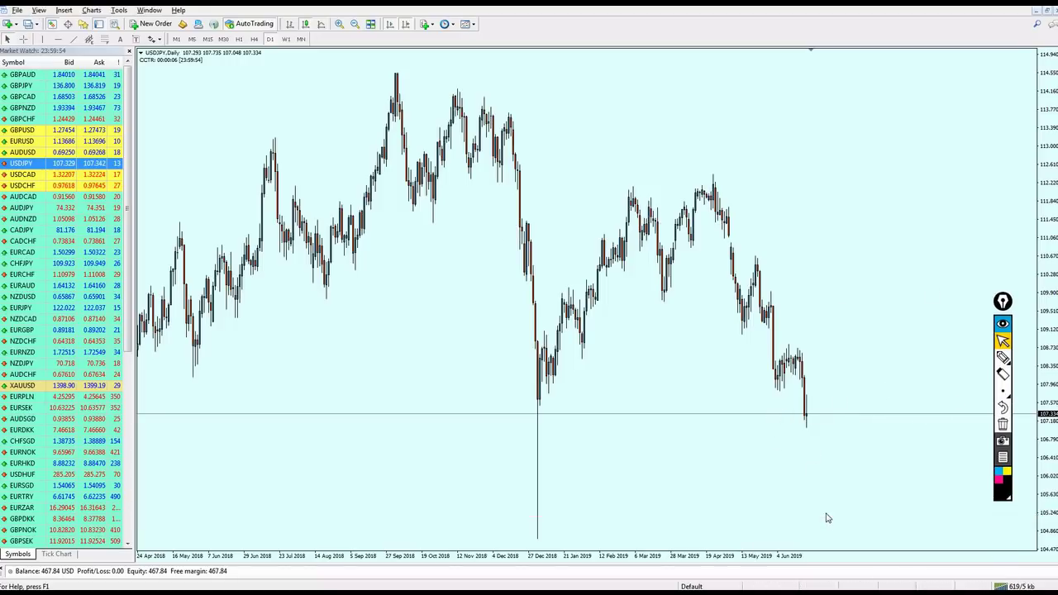
pyautogui.press('-')
pyautogui.press('+')
# Outline the long lower wick near the turn of 2019 with the pen and clear the mark.
pyautogui.click(1003, 357)
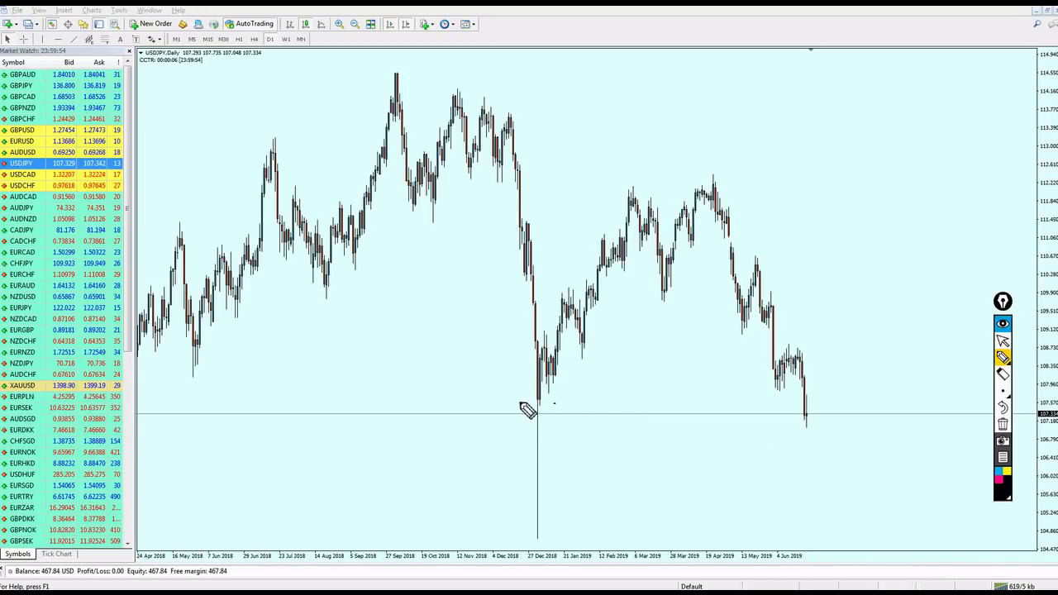
pyautogui.moveTo(554, 404)
pyautogui.mouseDown()
pyautogui.moveTo(524, 527)
pyautogui.moveTo(562, 563)
pyautogui.moveTo(565, 413)
pyautogui.mouseUp()
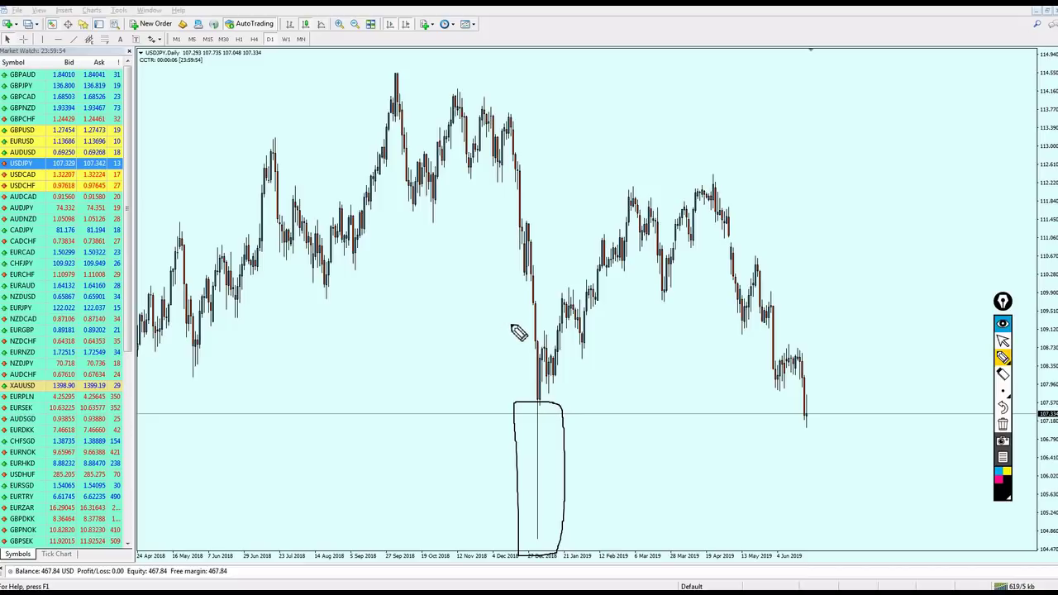
pyautogui.click(1003, 340)
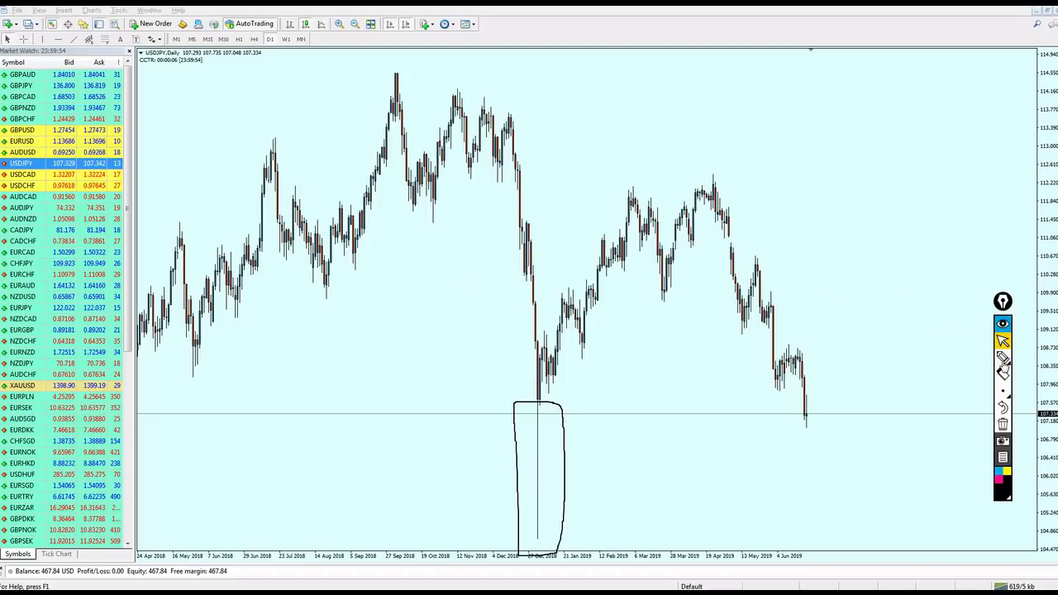
pyautogui.click(1003, 424)
# Place a horizontal line at about 104.78 along the 2018 and 2019 lows on the weekly chart.
pyautogui.click(286, 39)
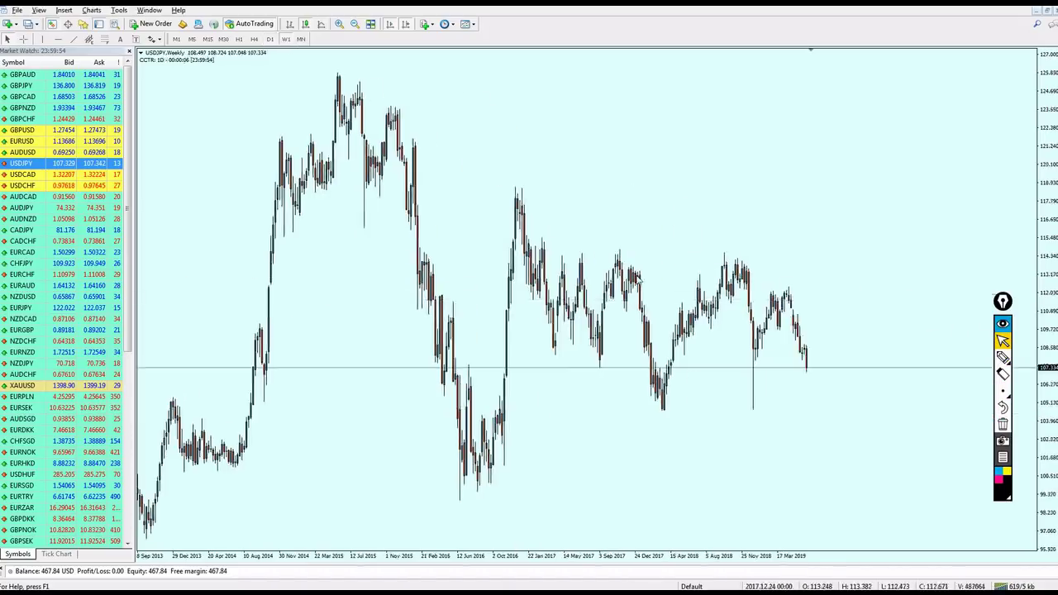
pyautogui.middleClick(753, 400)
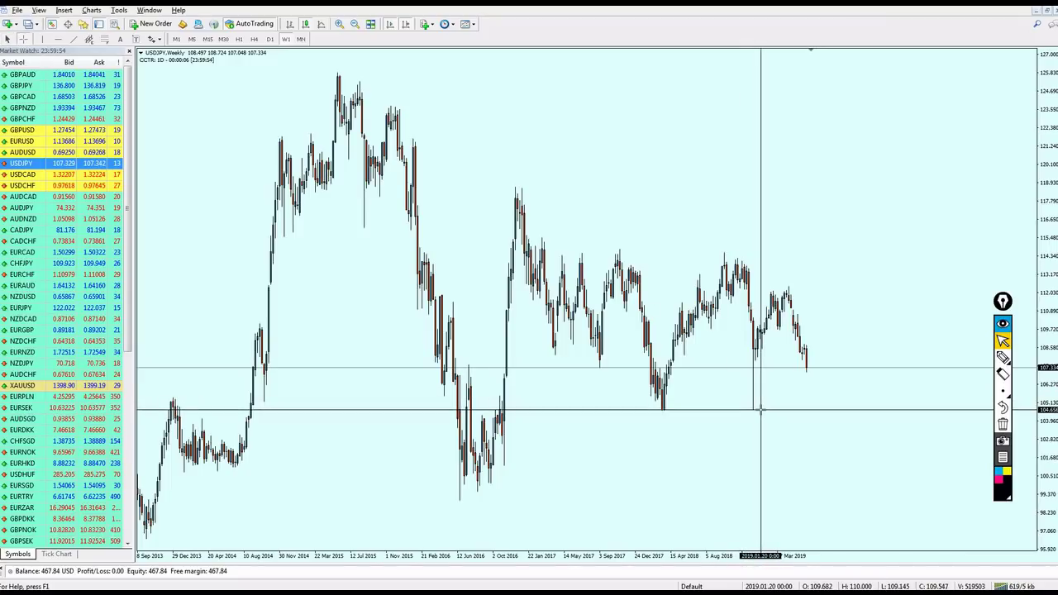
pyautogui.click(58, 39)
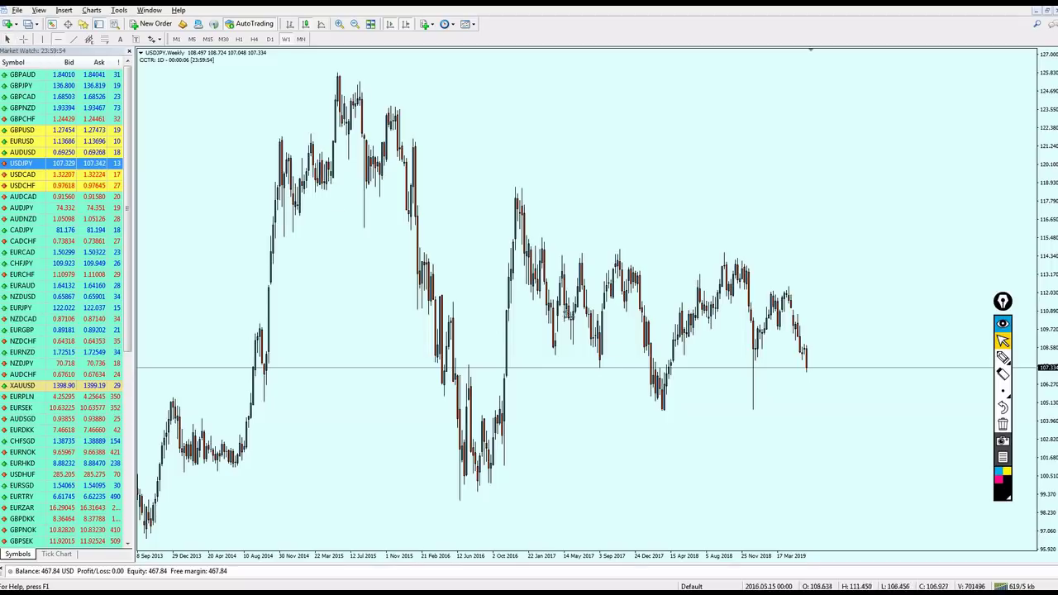
pyautogui.click(703, 409)
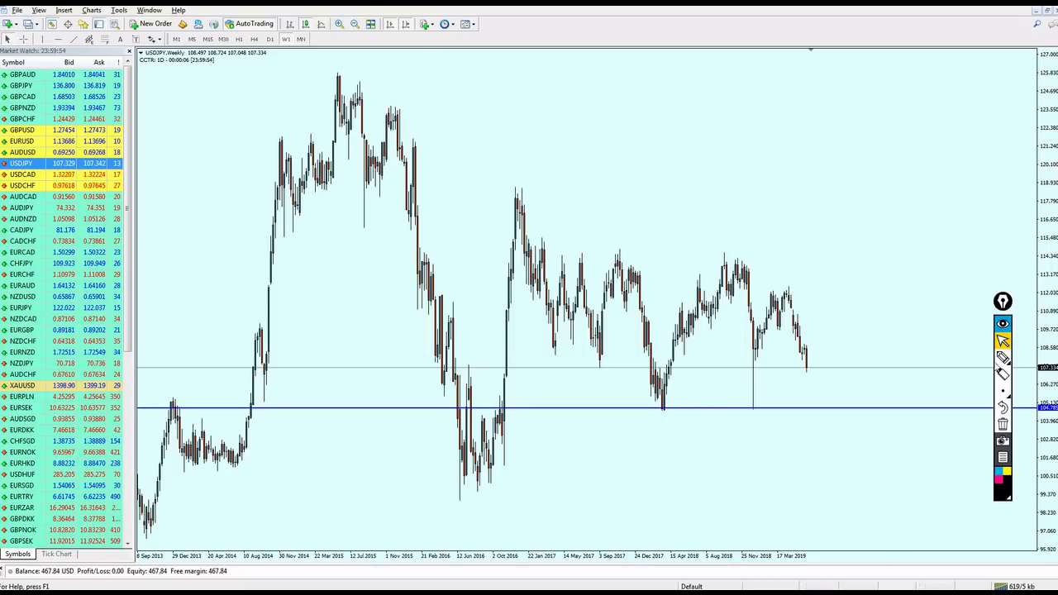
# Measure the distance from the current USDJPY price down to the blue line on the weekly chart.
pyautogui.scroll(1, 1003, 317)
pyautogui.moveTo(1001, 291)
pyautogui.mouseDown()
pyautogui.moveTo(997, 160)
pyautogui.moveTo(983, 108)
pyautogui.mouseUp()
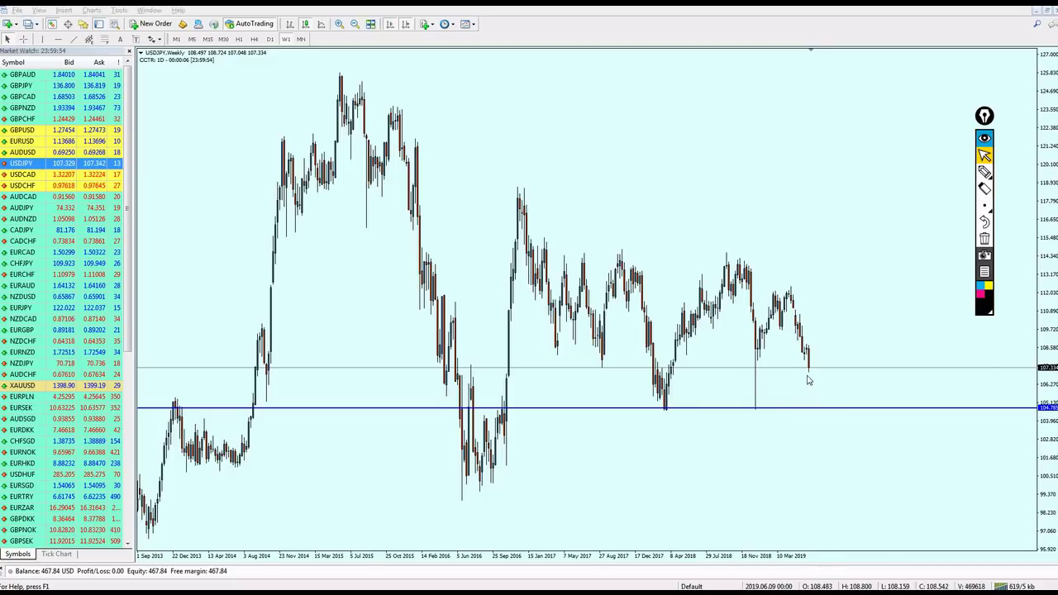
pyautogui.middleClick(810, 369)
pyautogui.moveTo(810, 369); pyautogui.dragTo(827, 410)
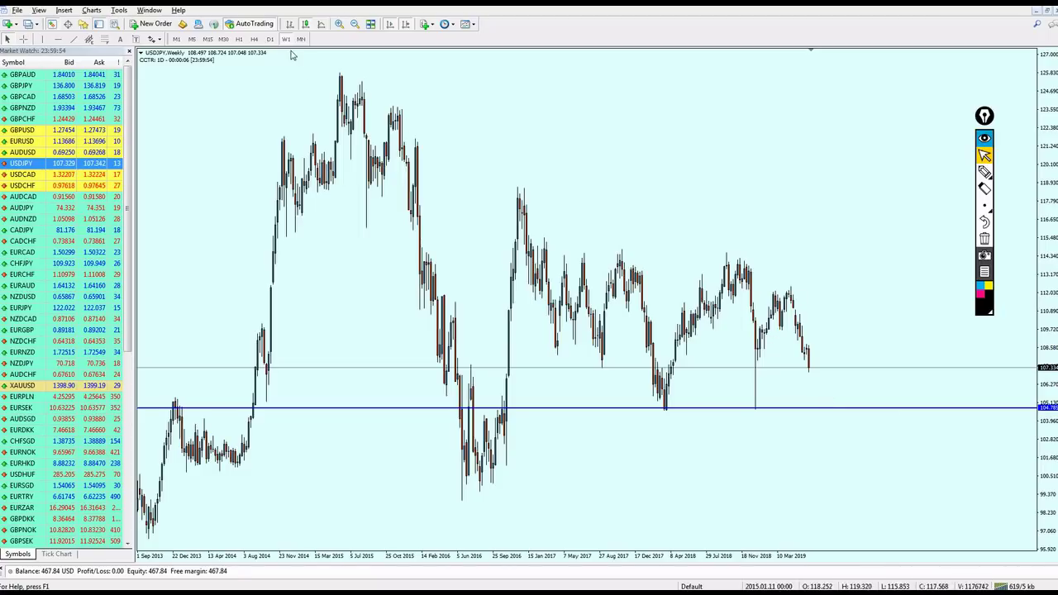
# Examine the recent USDJPY decline on the four-hour chart and return to the daily chart.
pyautogui.click(270, 39)
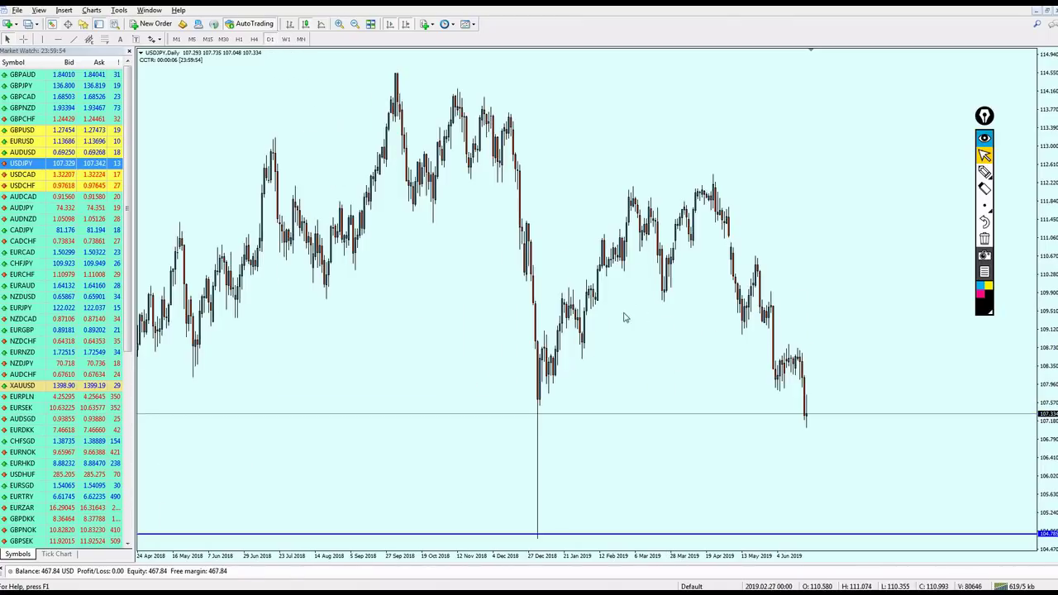
pyautogui.click(254, 39)
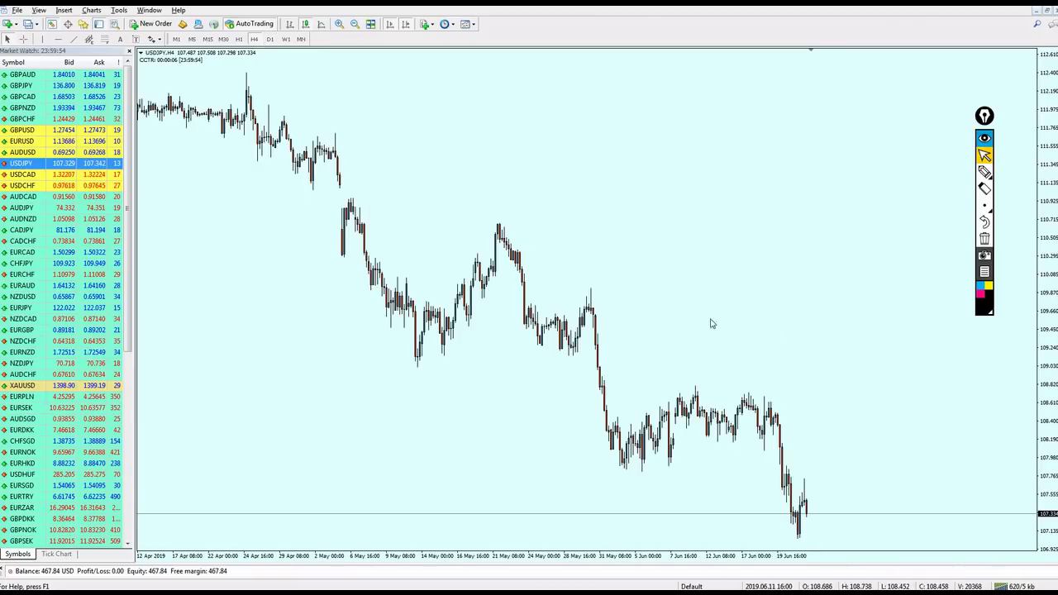
pyautogui.press('-')
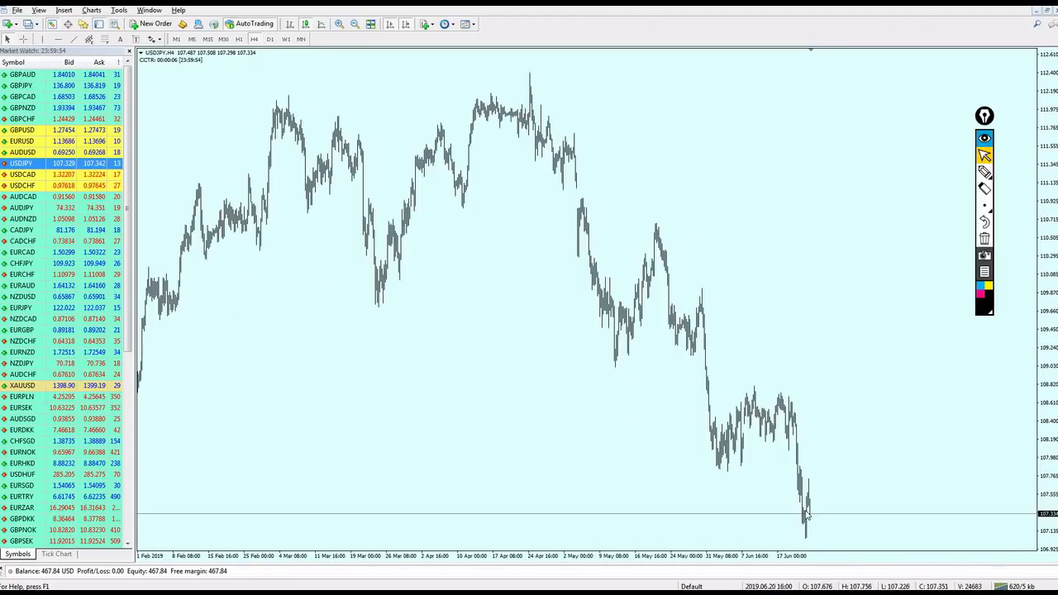
pyautogui.press('+')
pyautogui.click(269, 38)
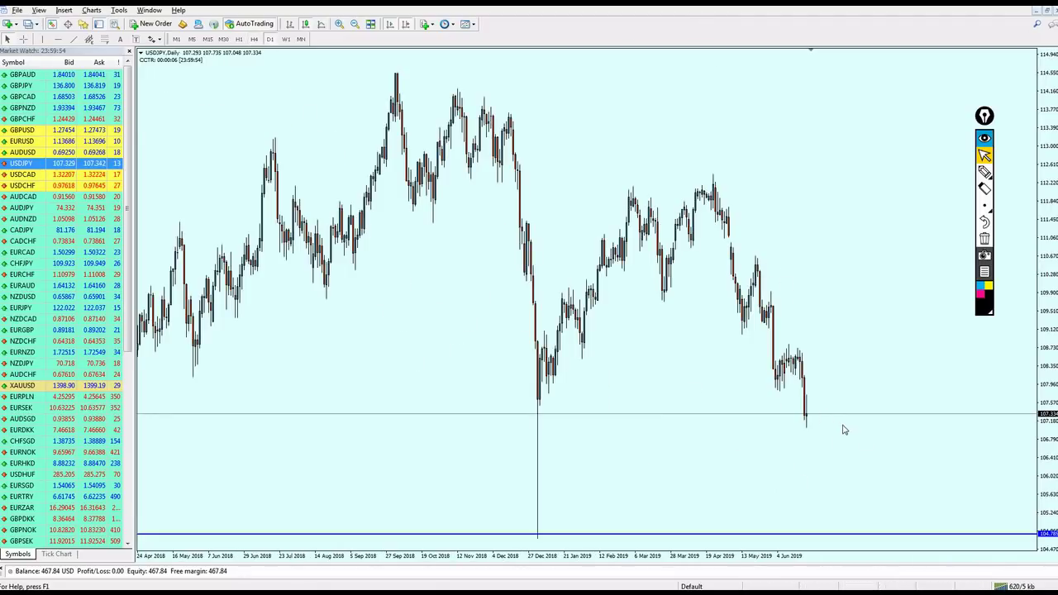
# Move the blue horizontal line up to about 107.79, along the January and early June 2019 lows.
pyautogui.click(985, 172)
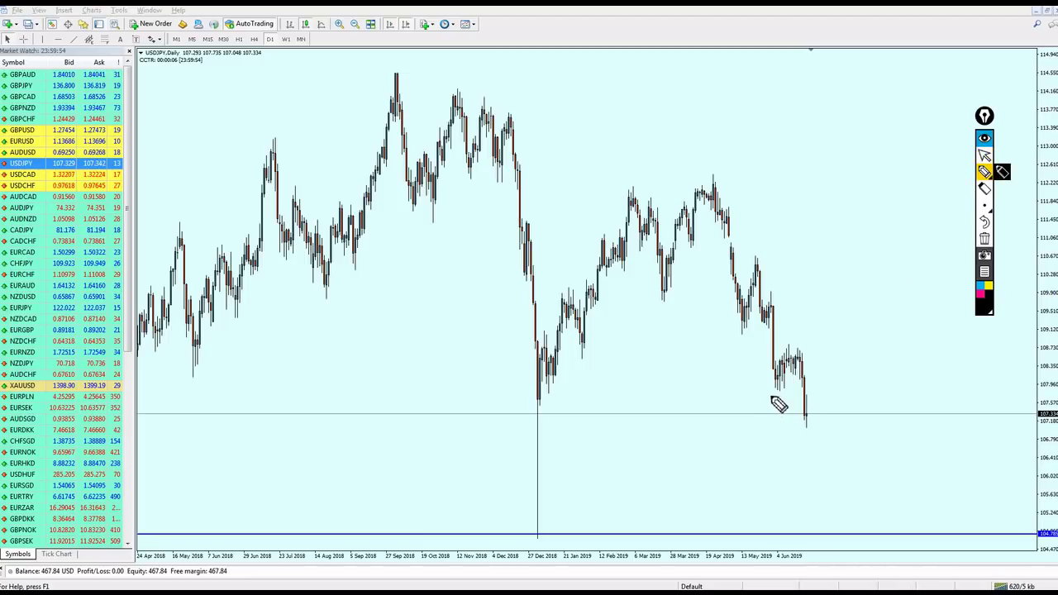
pyautogui.click(985, 155)
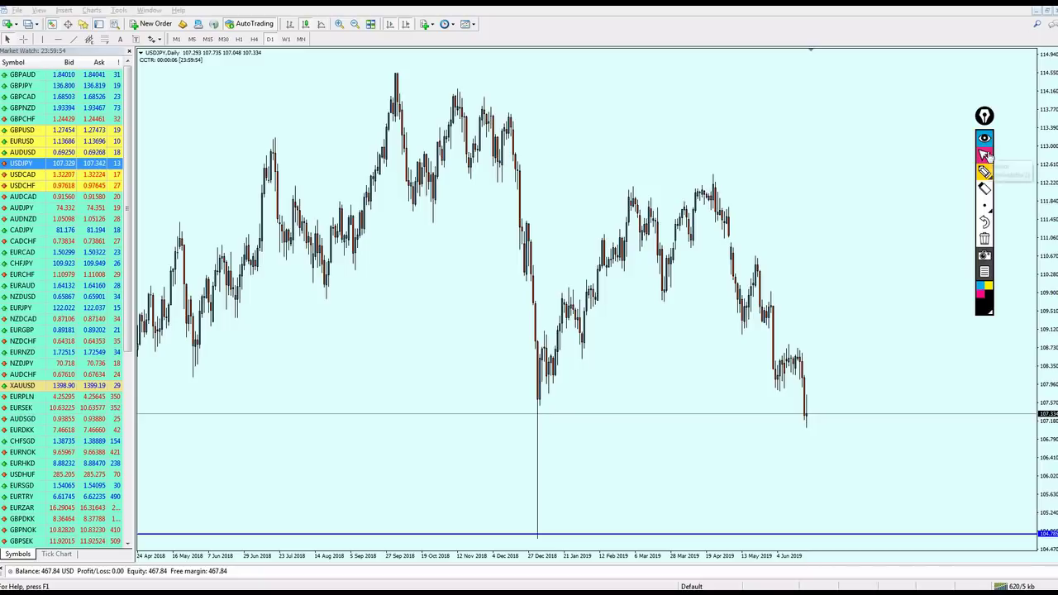
pyautogui.press('+')
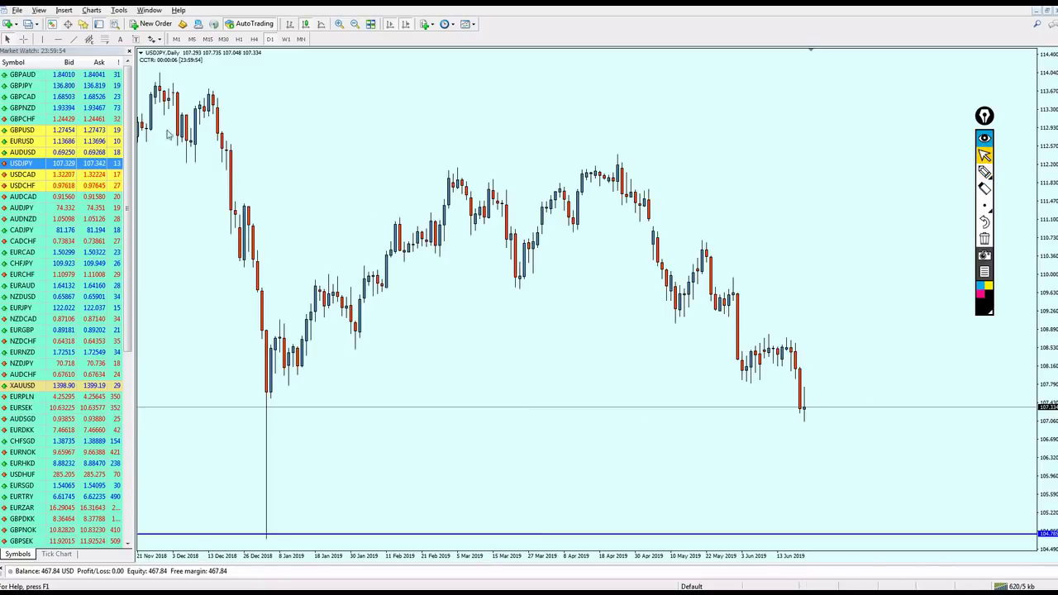
pyautogui.moveTo(583, 535); pyautogui.dragTo(583, 389)
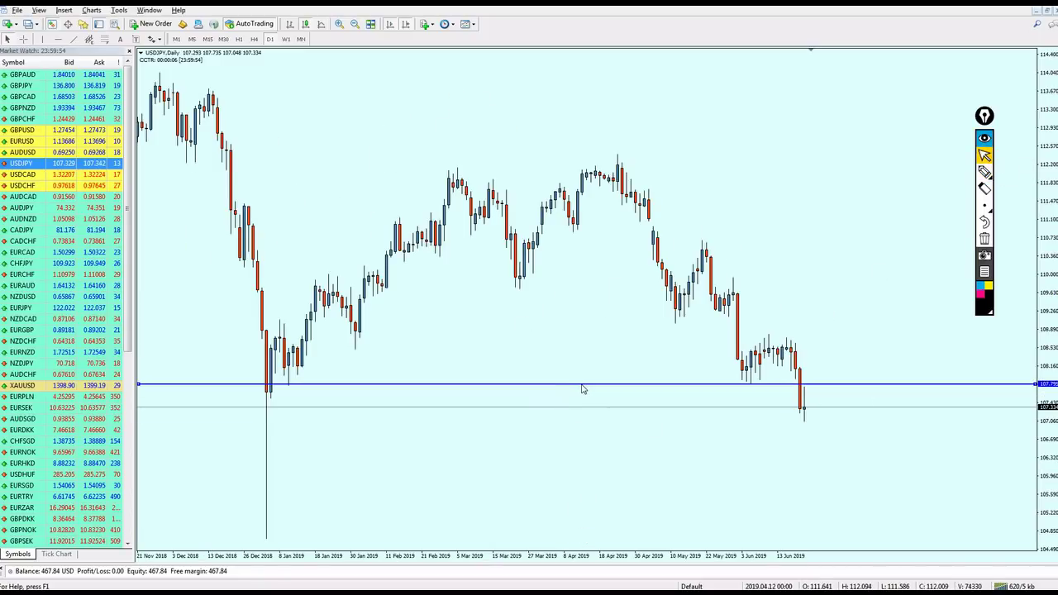
# Circle the January and early June lows on the blue line with the pen, join them, and label them S1 and S2.
pyautogui.click(986, 171)
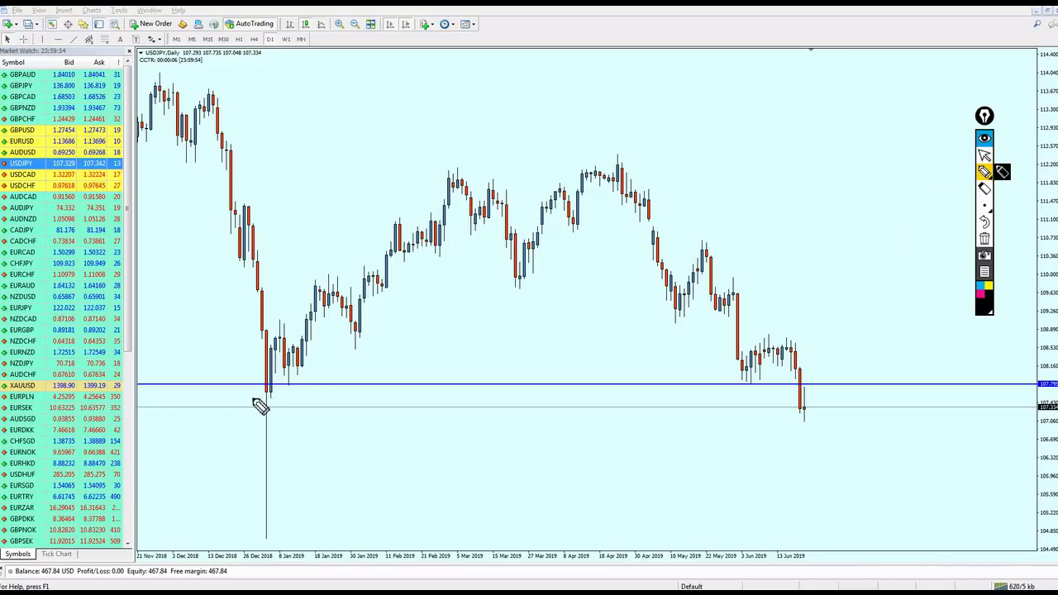
pyautogui.moveTo(251, 389)
pyautogui.mouseDown()
pyautogui.moveTo(306, 376)
pyautogui.moveTo(294, 392)
pyautogui.moveTo(776, 379)
pyautogui.moveTo(748, 390)
pyautogui.mouseUp()
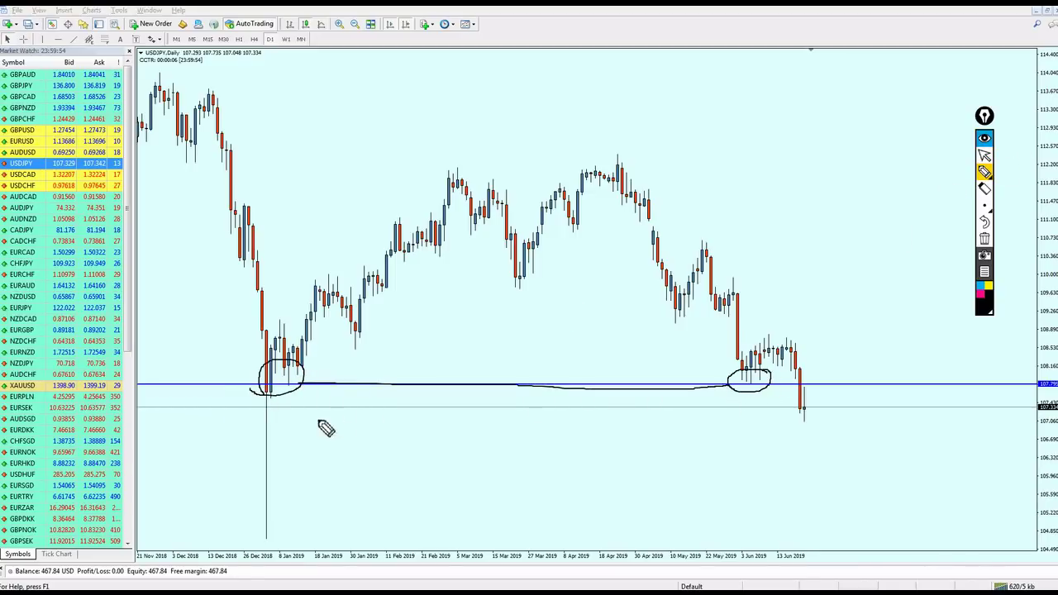
pyautogui.moveTo(283, 408)
pyautogui.mouseDown()
pyautogui.moveTo(298, 438)
pyautogui.moveTo(316, 419)
pyautogui.mouseUp()
pyautogui.moveTo(734, 402)
pyautogui.mouseDown()
pyautogui.moveTo(743, 431)
pyautogui.moveTo(761, 425)
pyautogui.mouseUp()
# Mark the latest candles' break below the blue line with pen arrows and a short underline.
pyautogui.moveTo(785, 383); pyautogui.dragTo(793, 383)
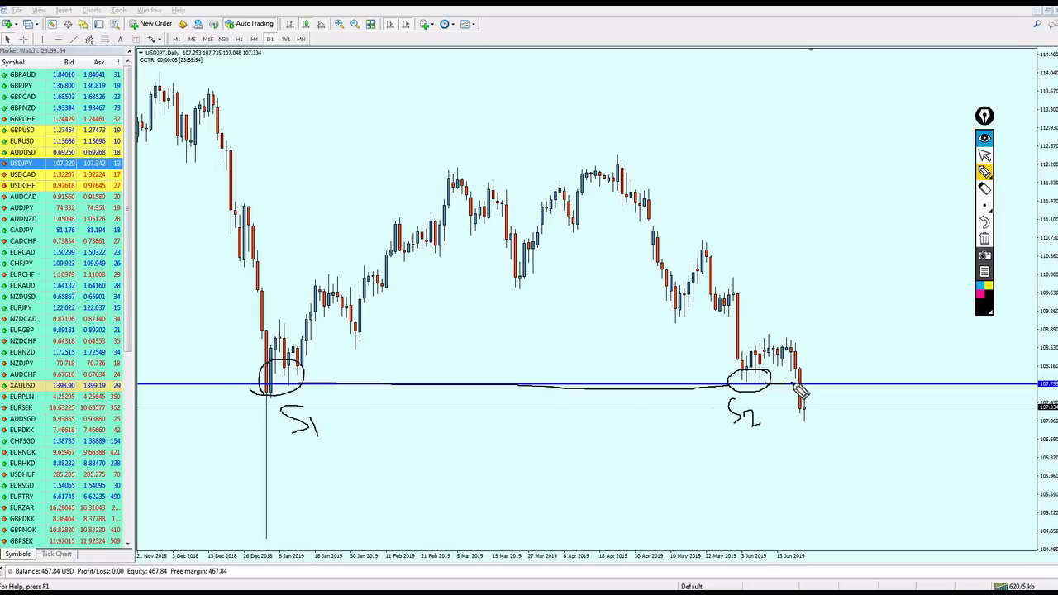
pyautogui.moveTo(819, 341); pyautogui.dragTo(809, 383)
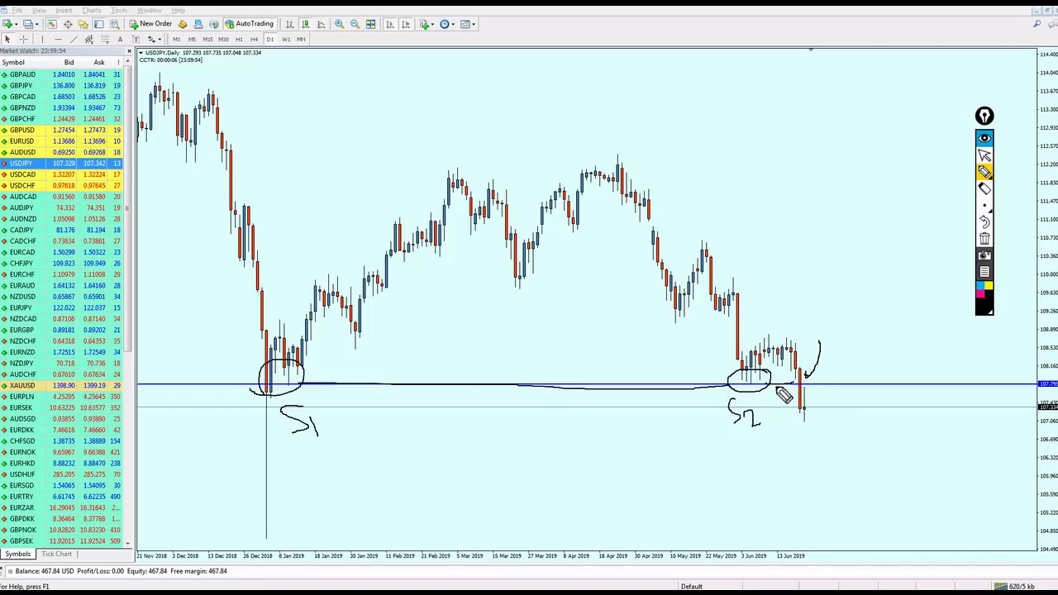
pyautogui.moveTo(775, 387); pyautogui.dragTo(837, 387)
# Clear the pen marks and circle the latest candle on the four-hour chart.
pyautogui.click(985, 155)
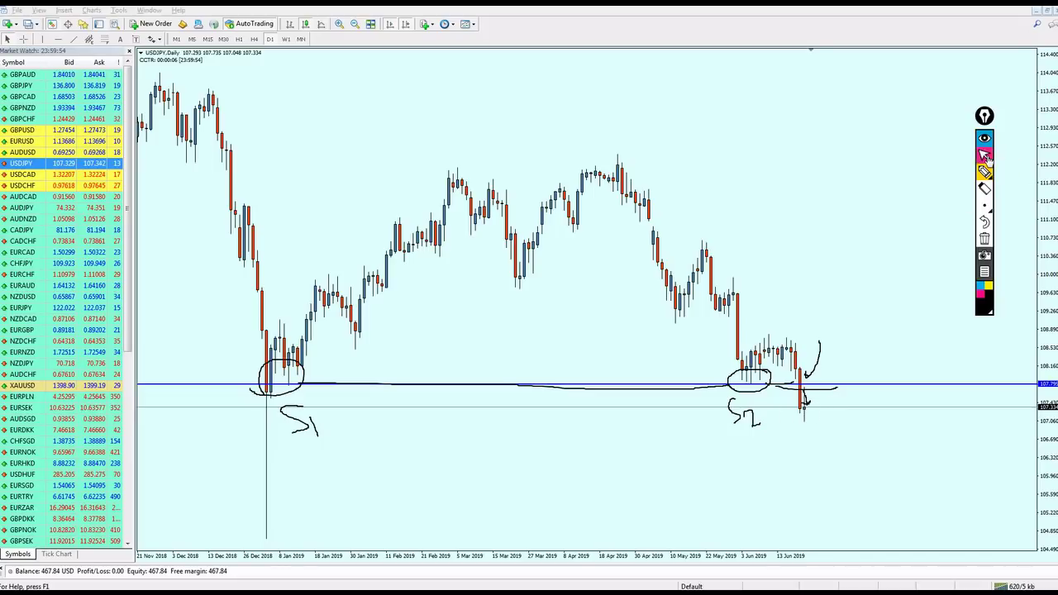
pyautogui.click(985, 239)
pyautogui.click(254, 38)
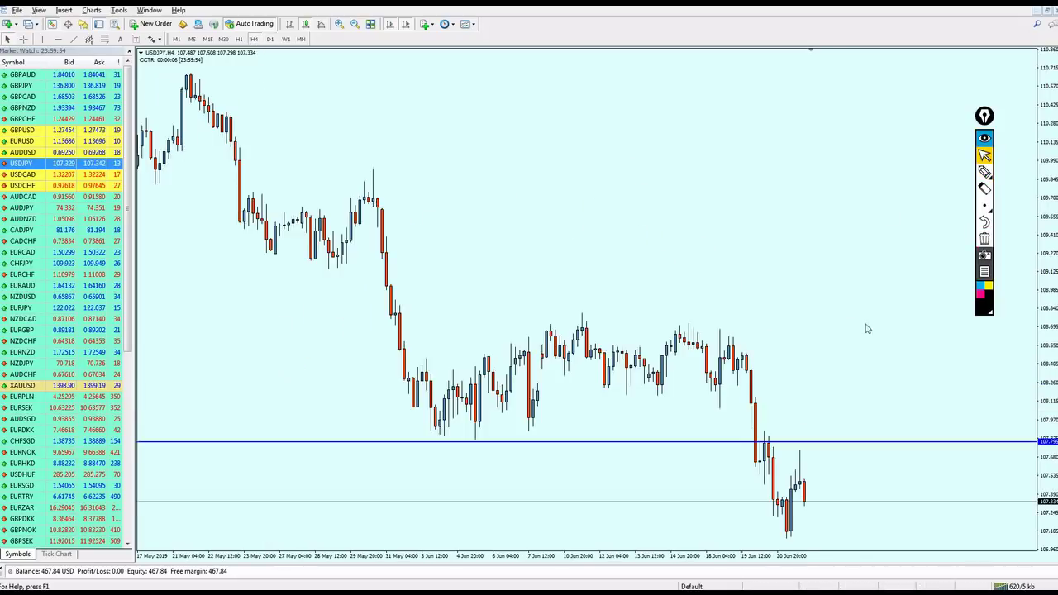
pyautogui.click(985, 171)
pyautogui.moveTo(820, 481)
pyautogui.mouseDown()
pyautogui.moveTo(795, 501)
pyautogui.moveTo(806, 487)
pyautogui.mouseUp()
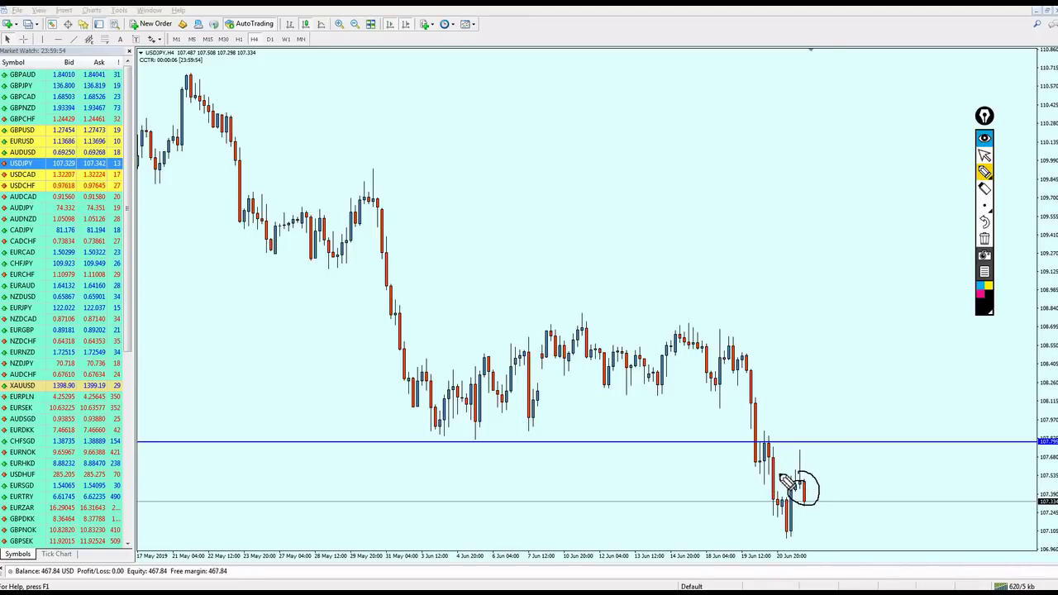
# On the daily chart, measure from the current price down past the latest low, and lower the blue line to about 107.506.
pyautogui.click(985, 155)
pyautogui.click(284, 39)
pyautogui.click(270, 39)
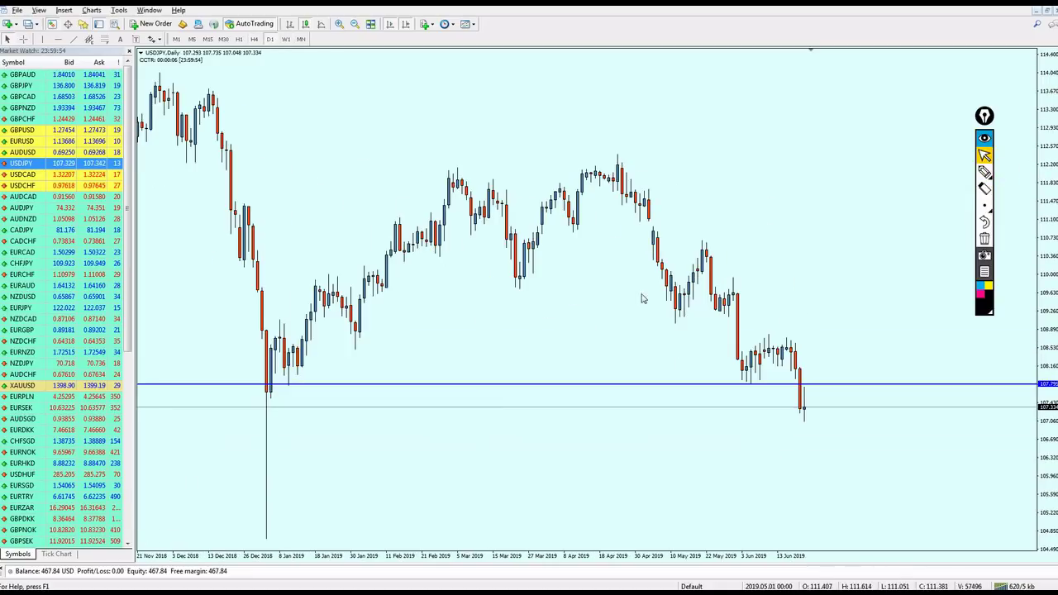
pyautogui.middleClick(803, 412)
pyautogui.moveTo(807, 407); pyautogui.dragTo(814, 427)
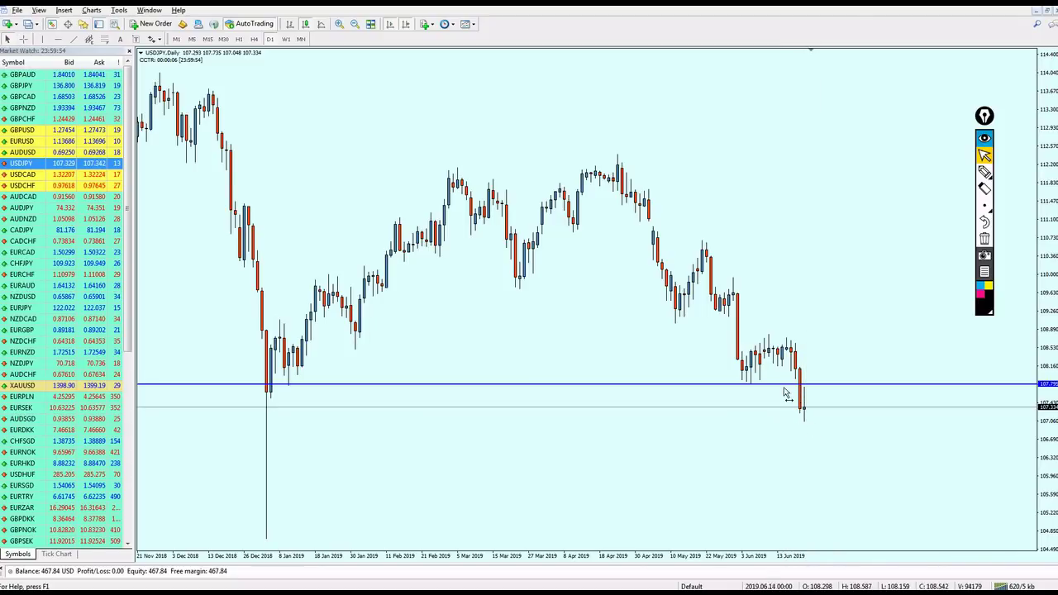
pyautogui.moveTo(774, 394); pyautogui.dragTo(765, 404)
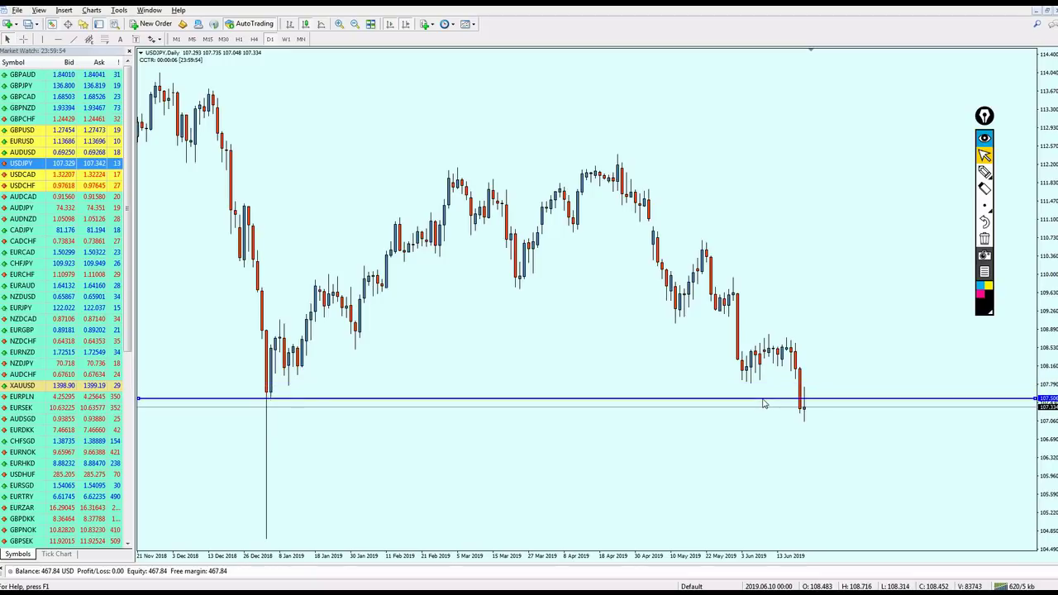
# On the weekly chart, add a second blue line at about 106.66 and sketch a small zigzag ending in a down arrow below it.
pyautogui.press('-')
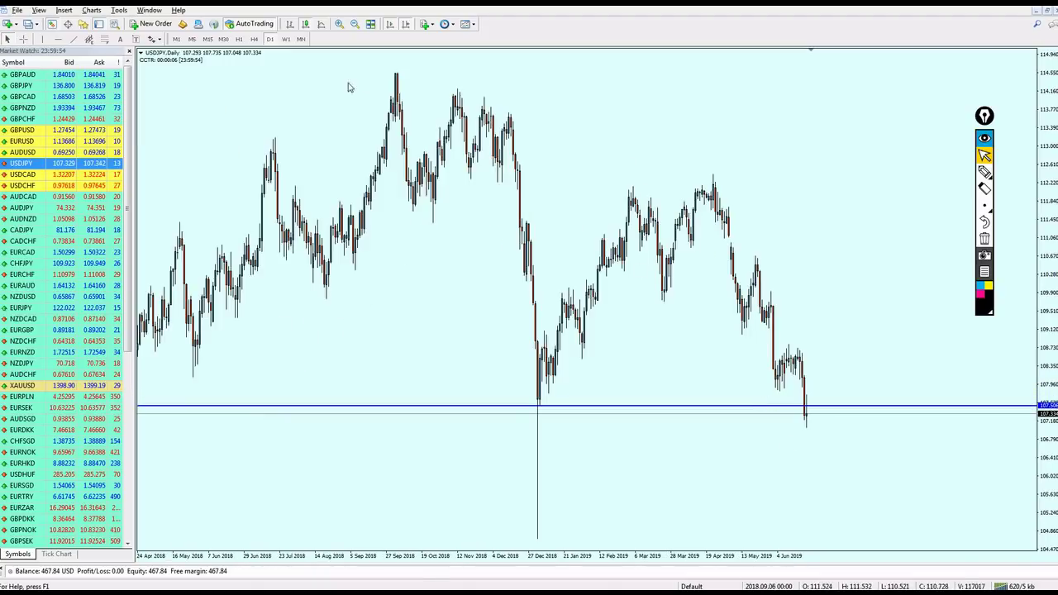
pyautogui.click(287, 39)
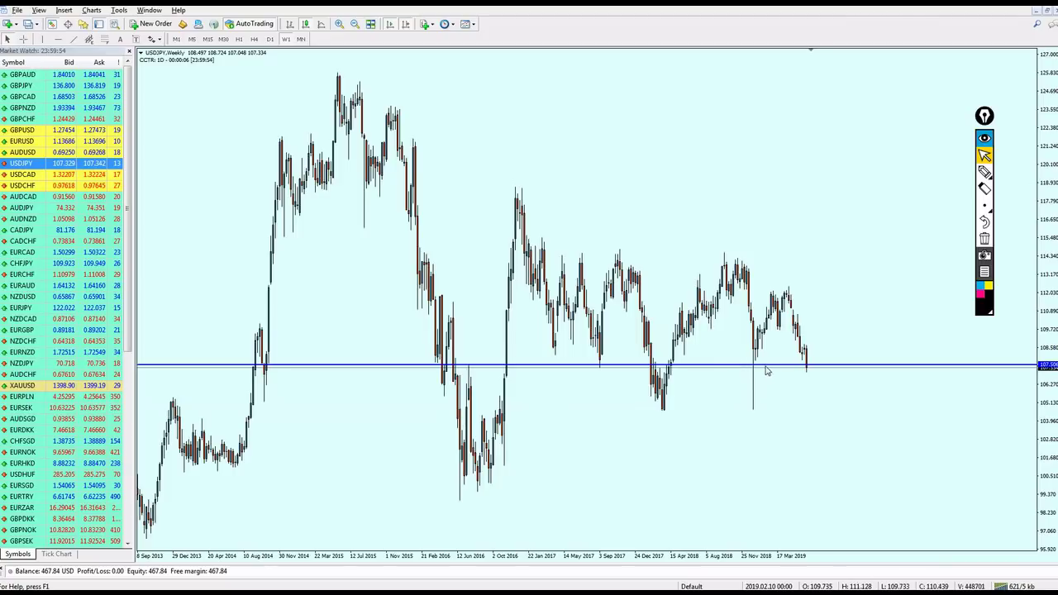
pyautogui.moveTo(753, 370); pyautogui.dragTo(768, 384)
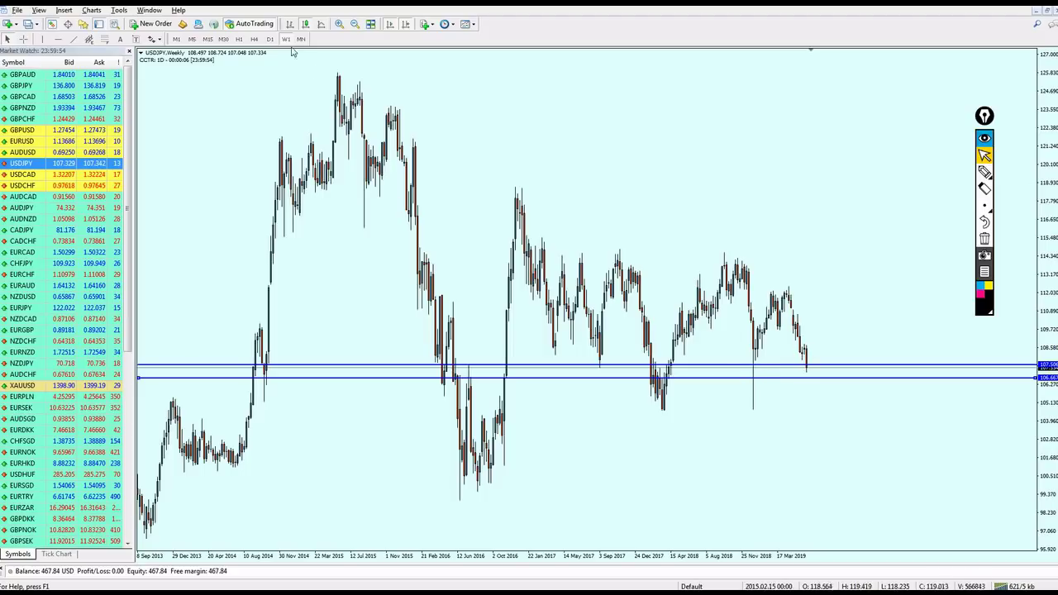
pyautogui.click(985, 171)
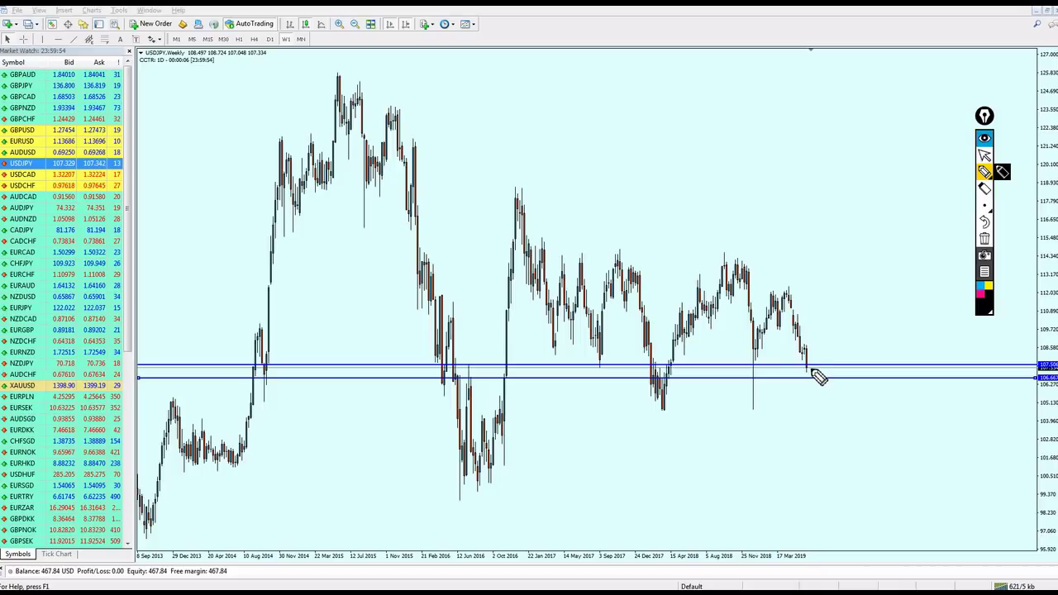
pyautogui.moveTo(808, 369)
pyautogui.mouseDown()
pyautogui.moveTo(832, 403)
pyautogui.moveTo(841, 391)
pyautogui.mouseUp()
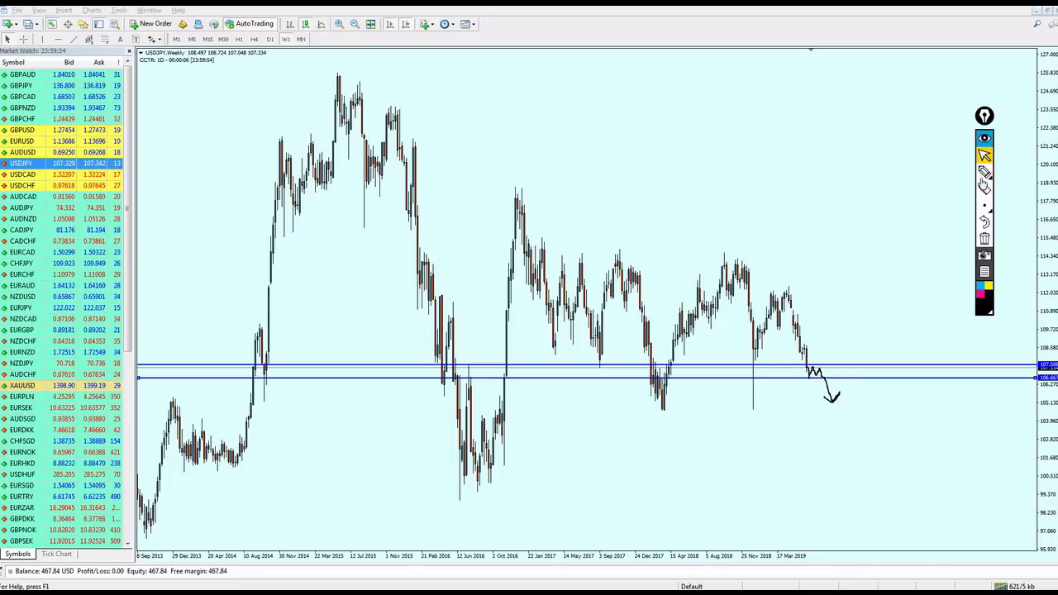
# Clear the pen sketch and, on the four-hour chart, measure from the current price down to the latest low.
pyautogui.click(985, 238)
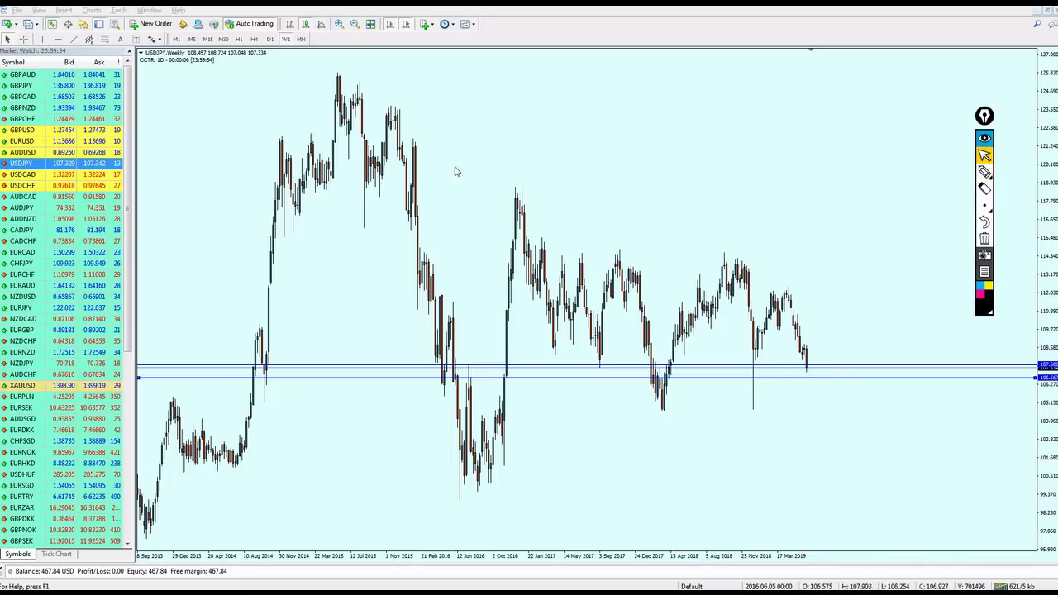
pyautogui.click(254, 39)
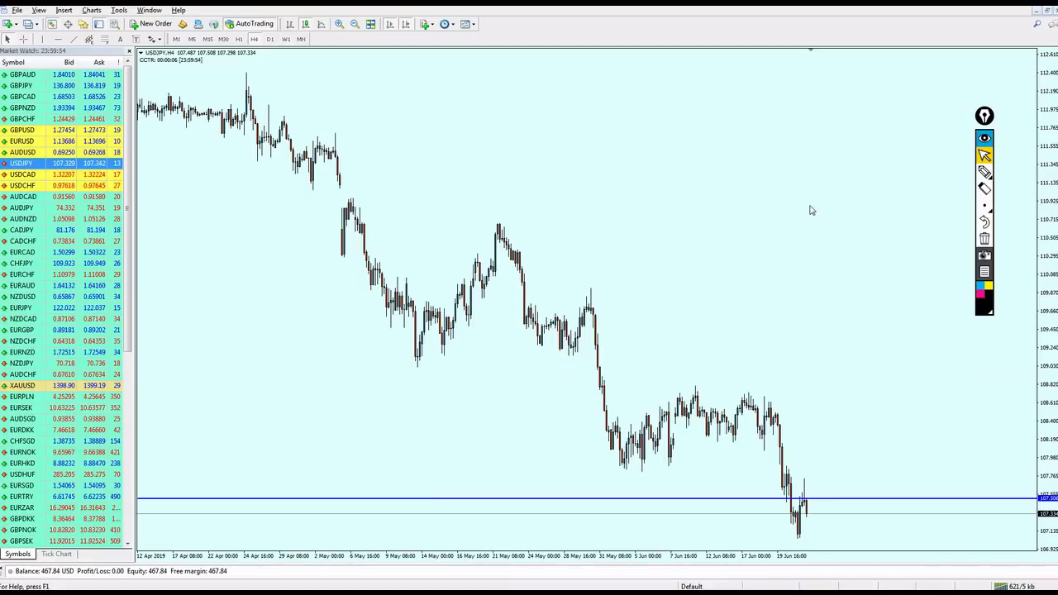
pyautogui.middleClick(818, 514)
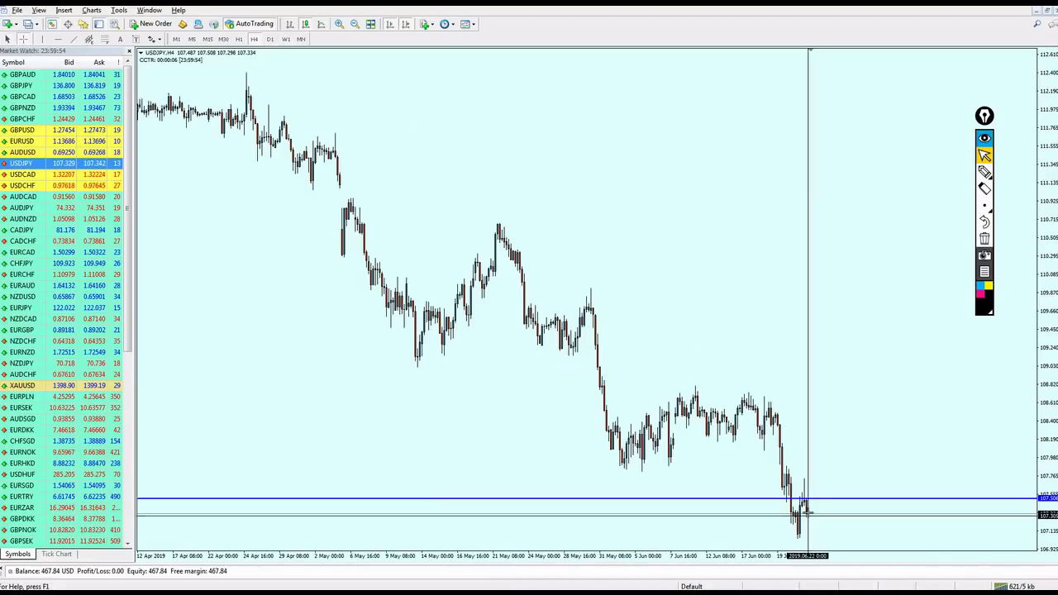
pyautogui.moveTo(809, 513); pyautogui.dragTo(810, 537)
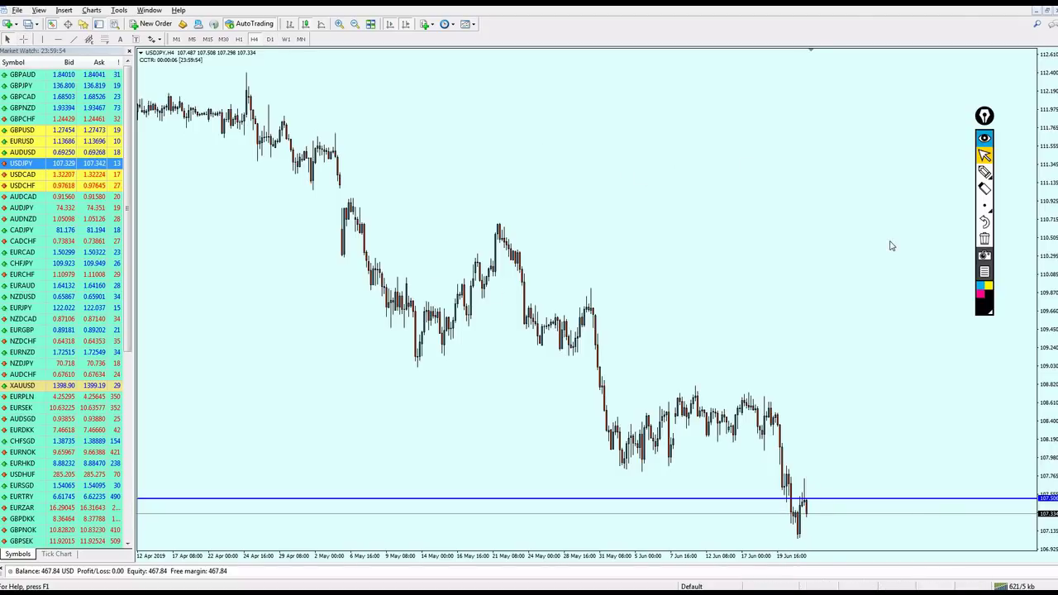
# Return to the USDJPY daily chart and move the pen toolbar over the price scale, clear of the candles.
pyautogui.click(269, 39)
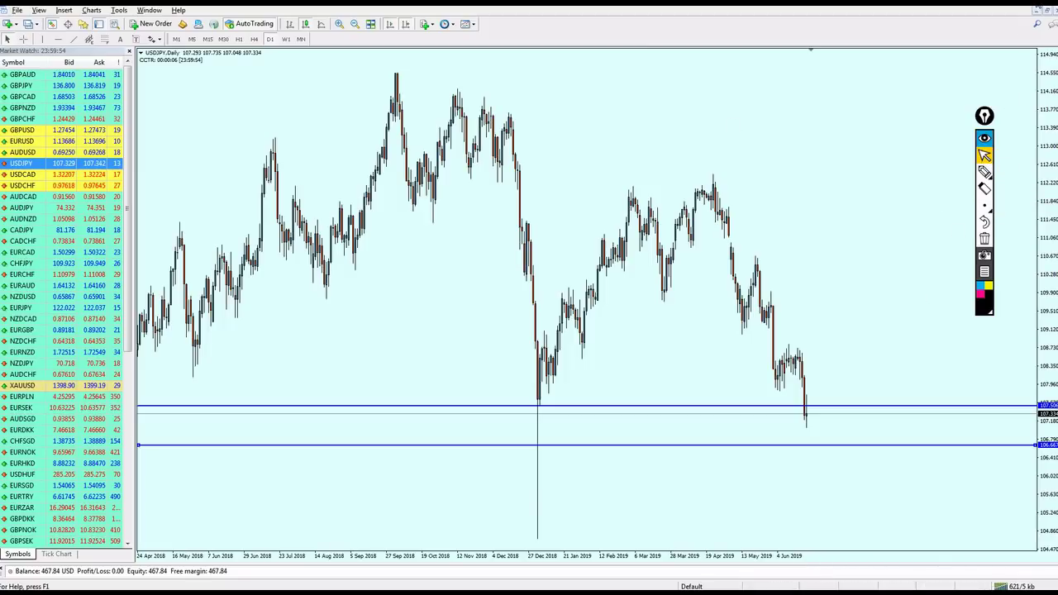
pyautogui.click(1037, 7)
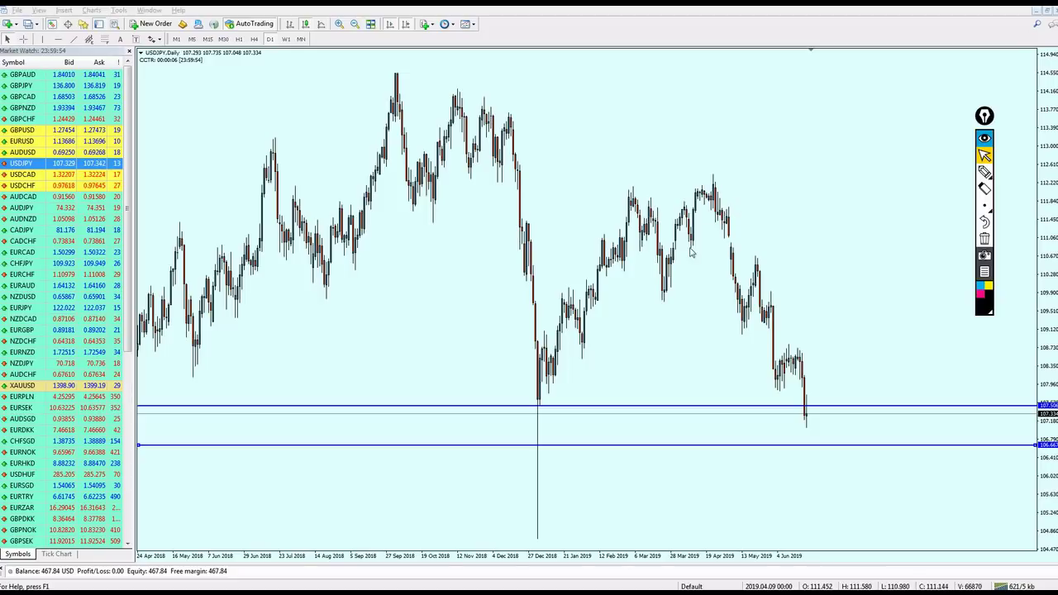
pyautogui.moveTo(988, 118); pyautogui.dragTo(1044, 131)
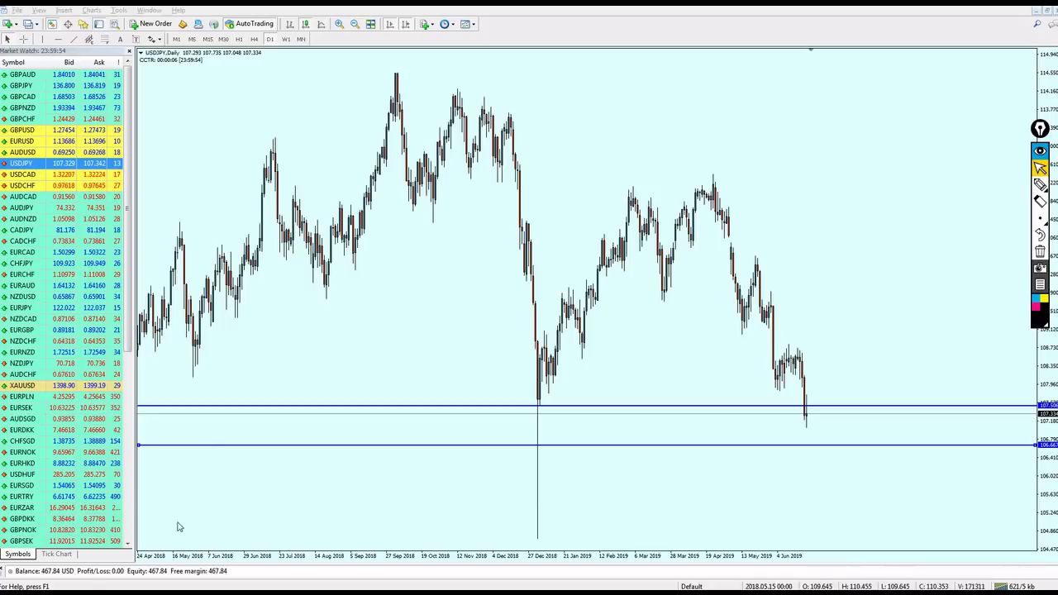
# View the saved EURUSD forecast image Screenshot_9 in Windows Photo Viewer, and return to MetaTrader.
pyautogui.press('super')
pyautogui.click(120, 582)
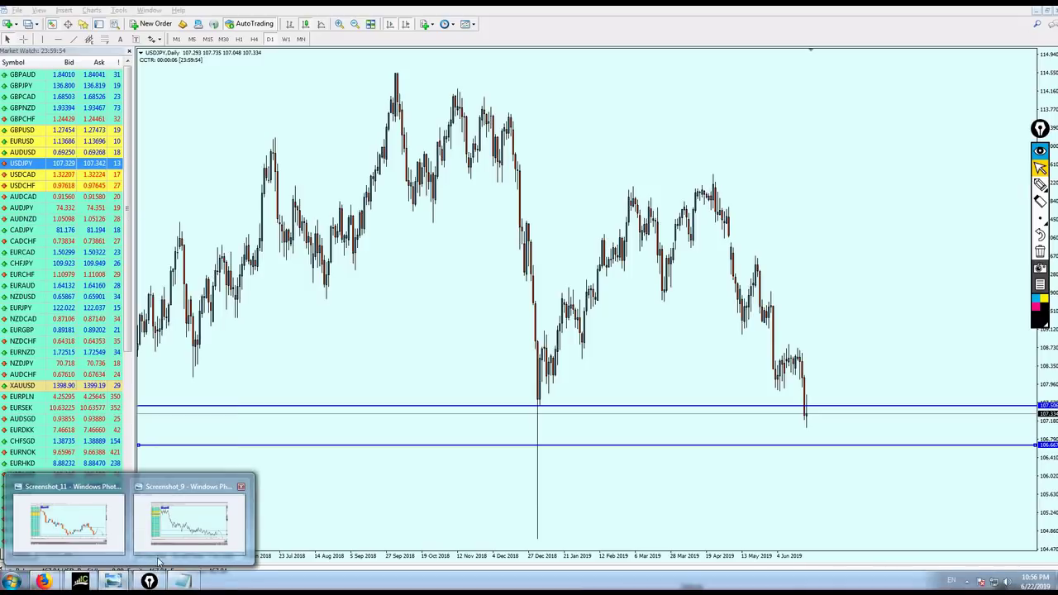
pyautogui.click(174, 537)
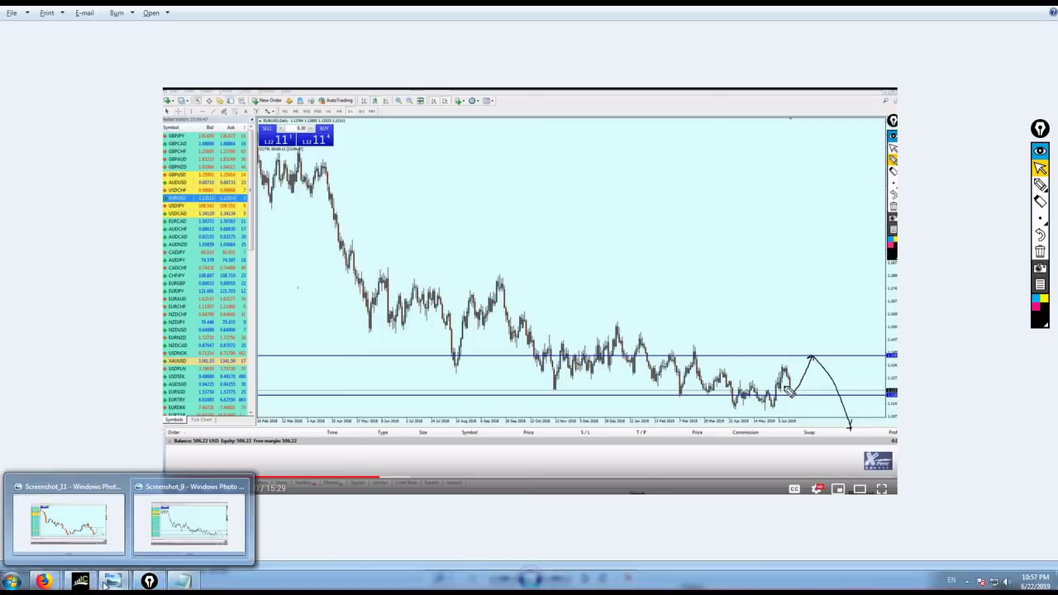
pyautogui.click(89, 582)
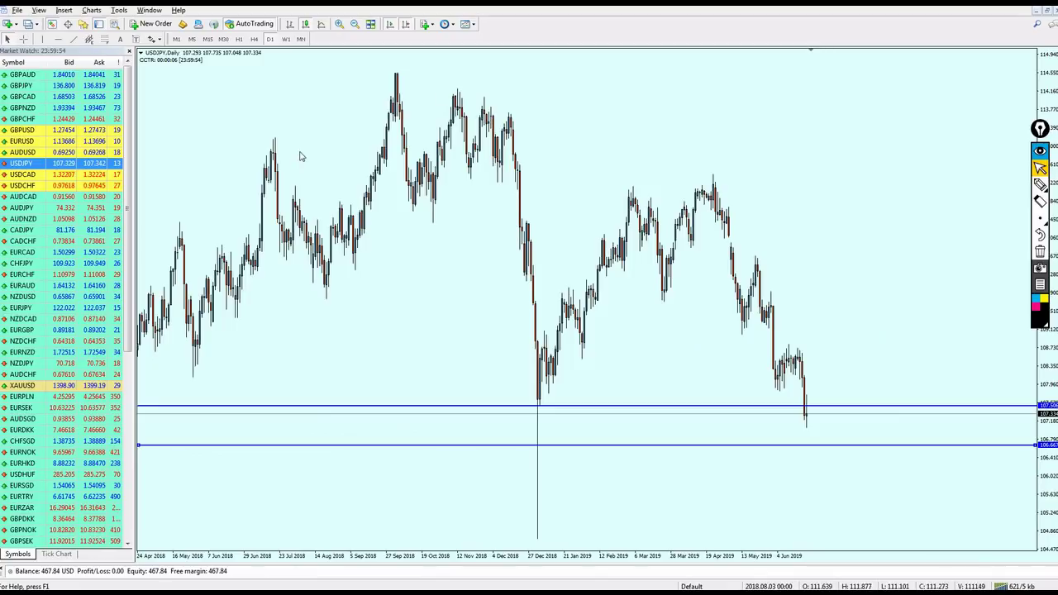
# Load USDCHF into the daily chart and add a horizontal line at about 0.97314, near the early January low.
pyautogui.moveTo(54, 185); pyautogui.dragTo(489, 215)
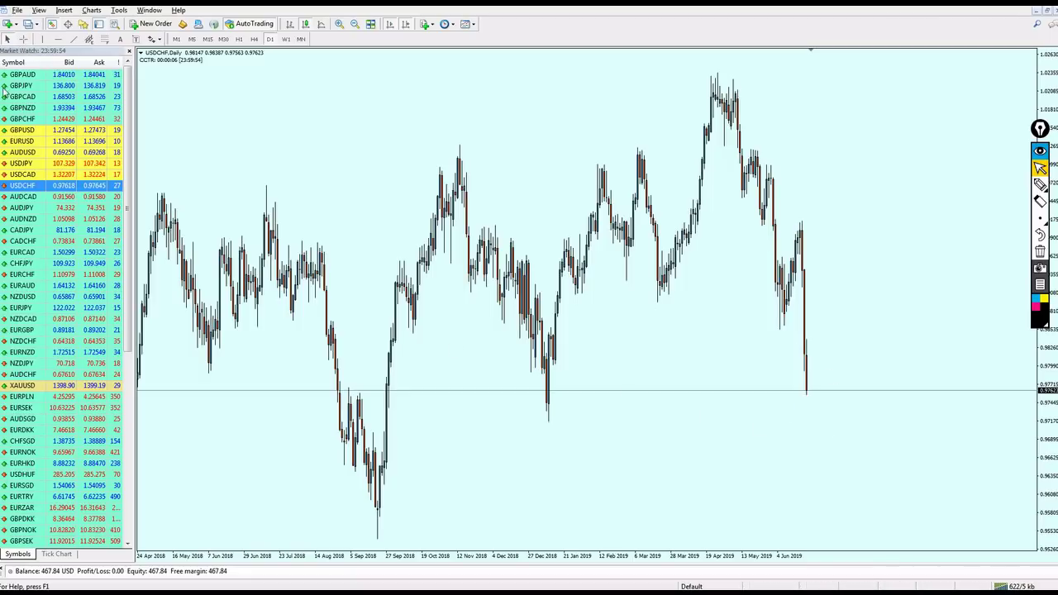
pyautogui.click(56, 39)
pyautogui.click(526, 409)
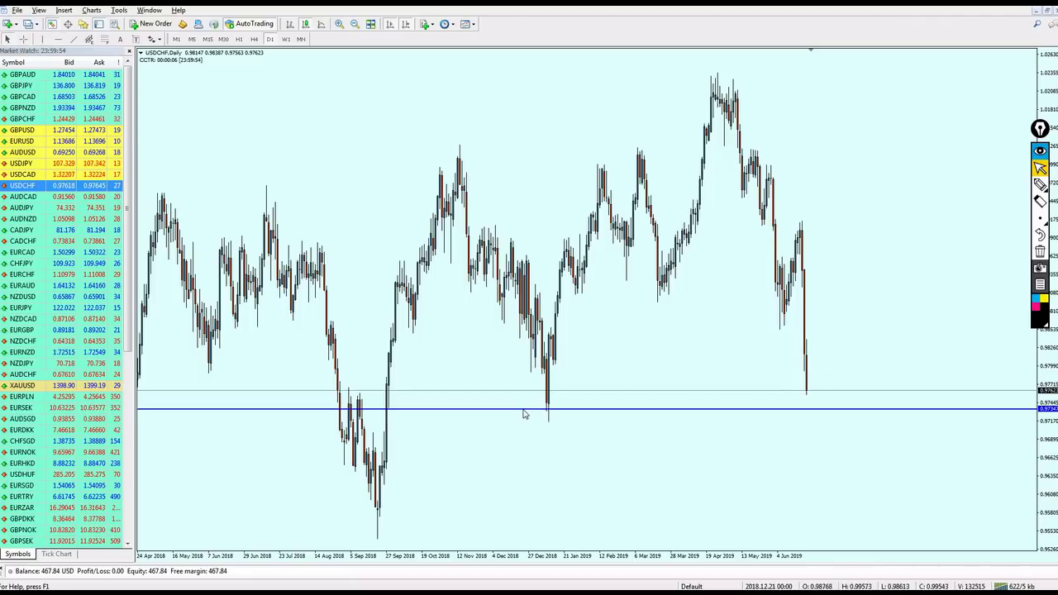
pyautogui.moveTo(532, 409); pyautogui.dragTo(536, 411)
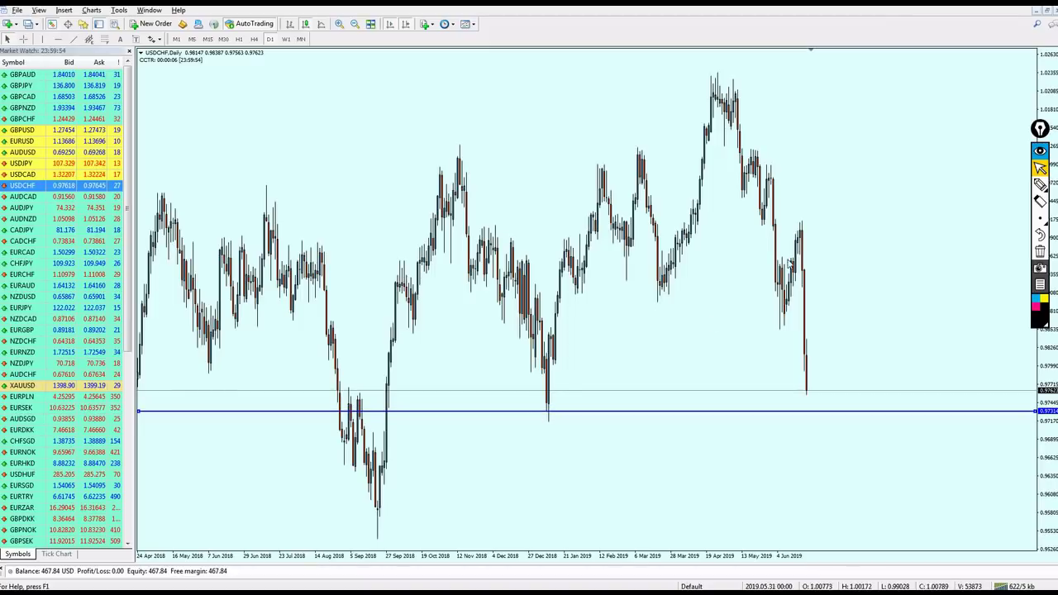
# With the pen, underline the early January low, sketch a drop to the blue line and a rebound, and mark the early June low level.
pyautogui.click(1040, 185)
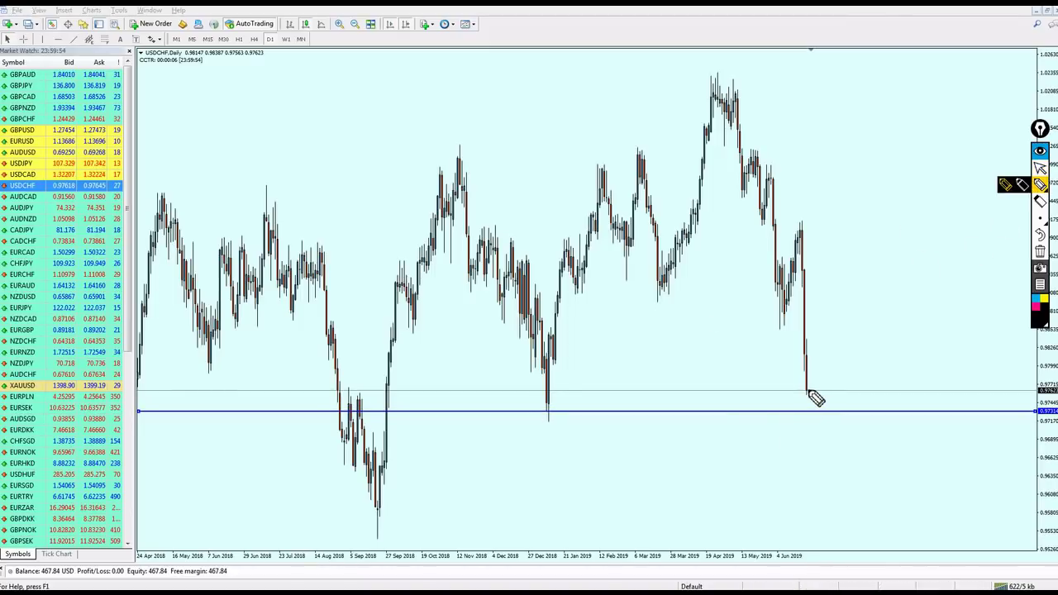
pyautogui.moveTo(809, 391); pyautogui.dragTo(811, 408)
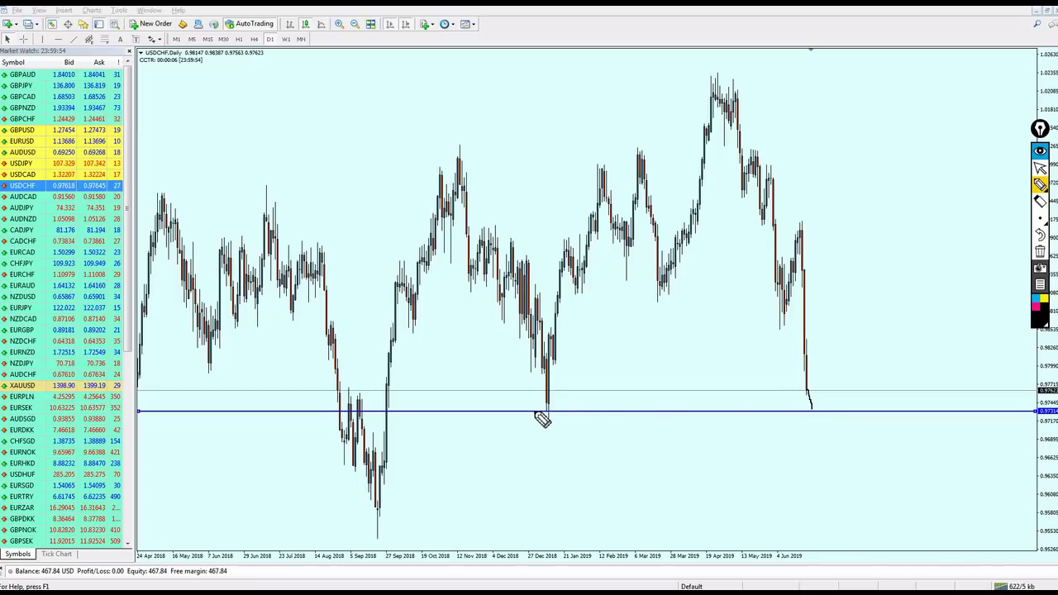
pyautogui.moveTo(536, 412); pyautogui.dragTo(573, 412)
pyautogui.moveTo(813, 409); pyautogui.dragTo(850, 329)
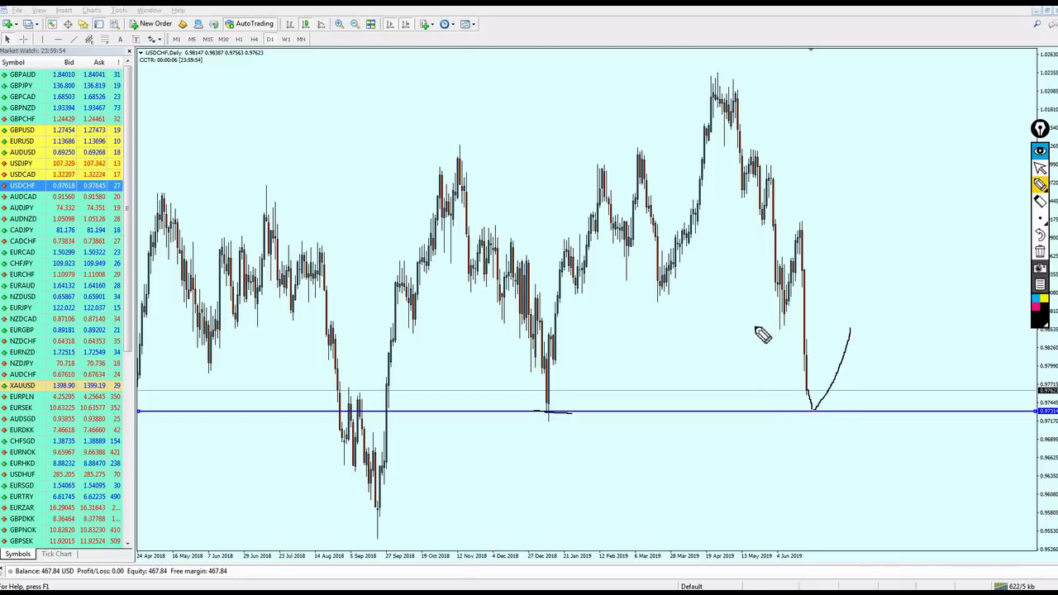
pyautogui.moveTo(753, 326); pyautogui.dragTo(973, 324)
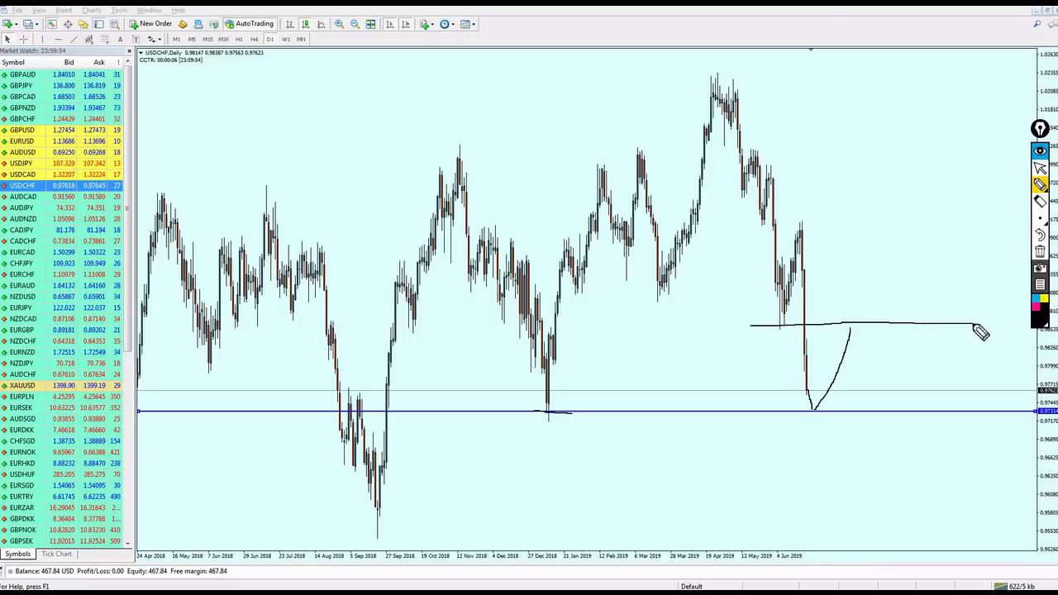
# Measure from the blue line up to the pen-drawn level at the early June low, and clear the pen marks.
pyautogui.click(1041, 169)
pyautogui.middleClick(874, 355)
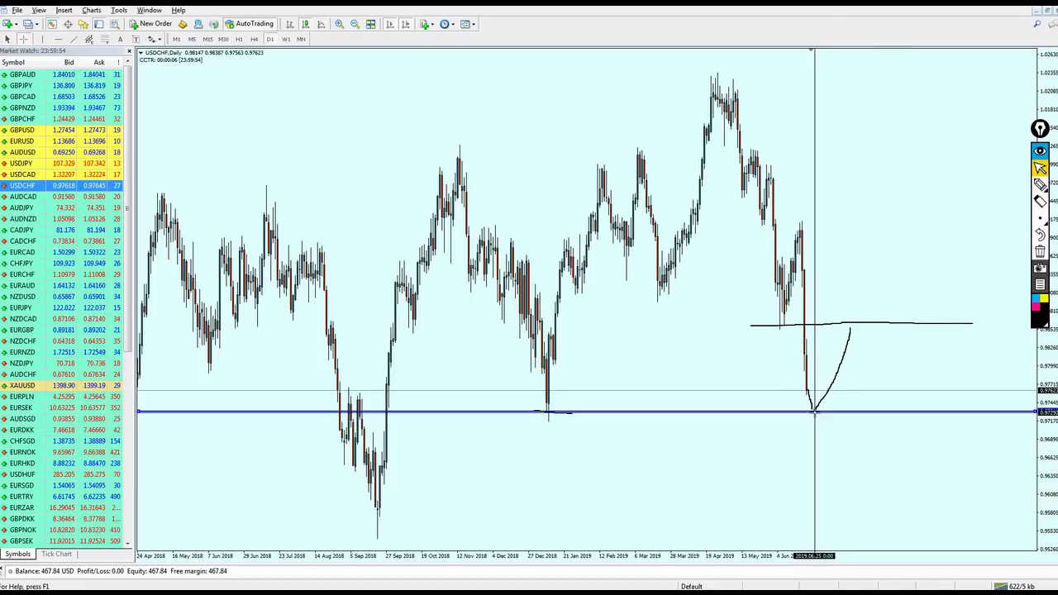
pyautogui.moveTo(815, 410); pyautogui.dragTo(861, 323)
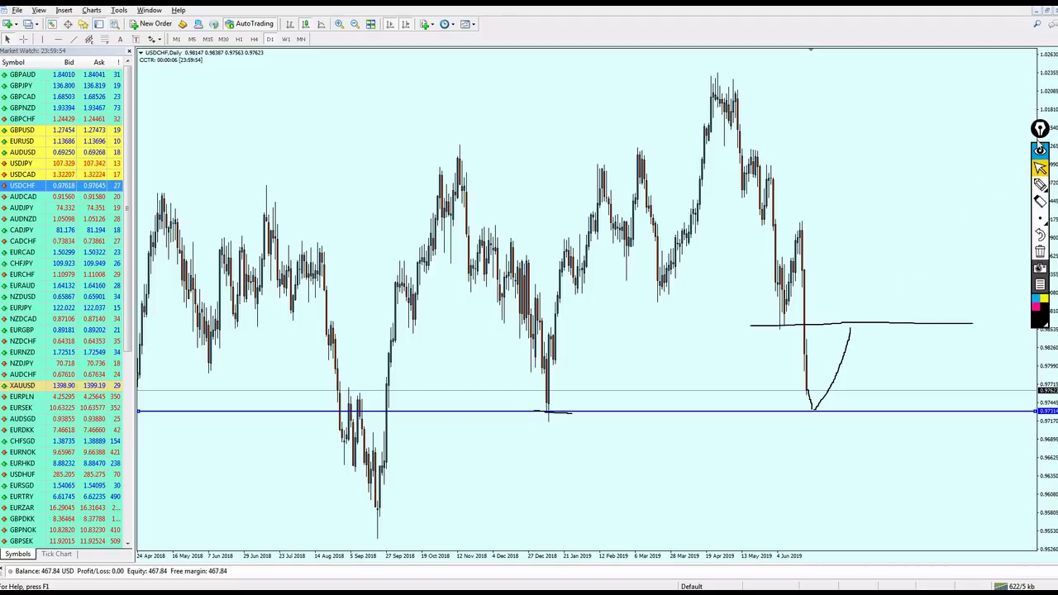
pyautogui.click(1040, 252)
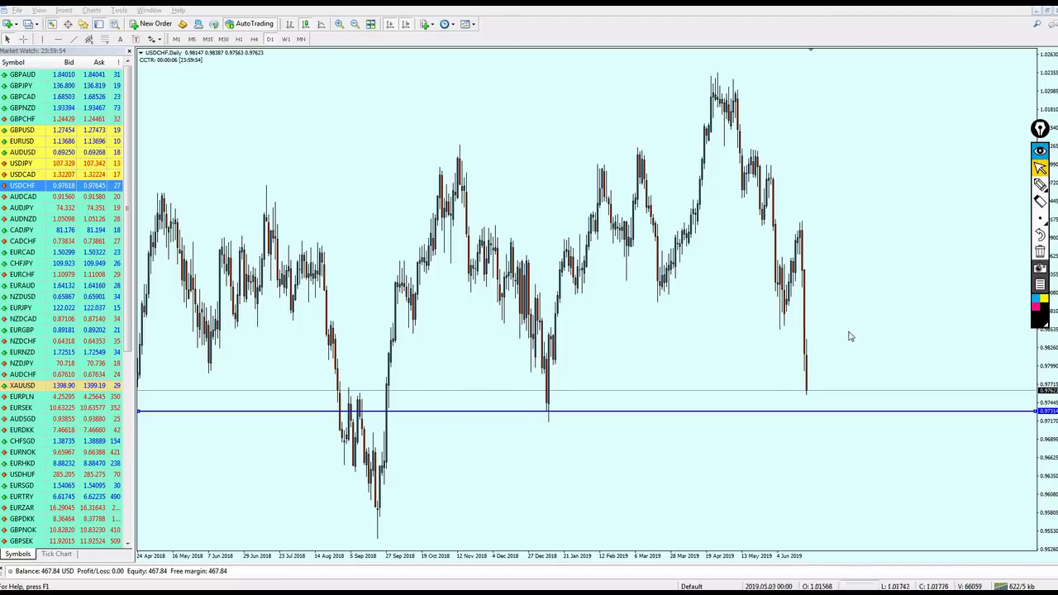
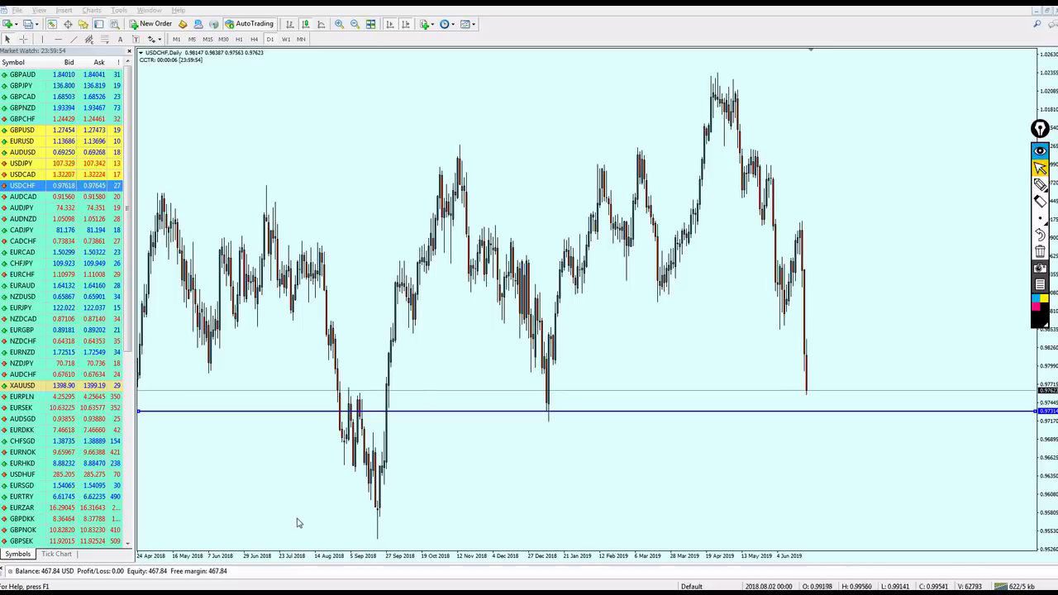
# Switch to Windows Photo Viewer to examine the EURUSD forecast in Screenshot_9 again, and return to MetaTrader.
pyautogui.moveTo(116, 584)
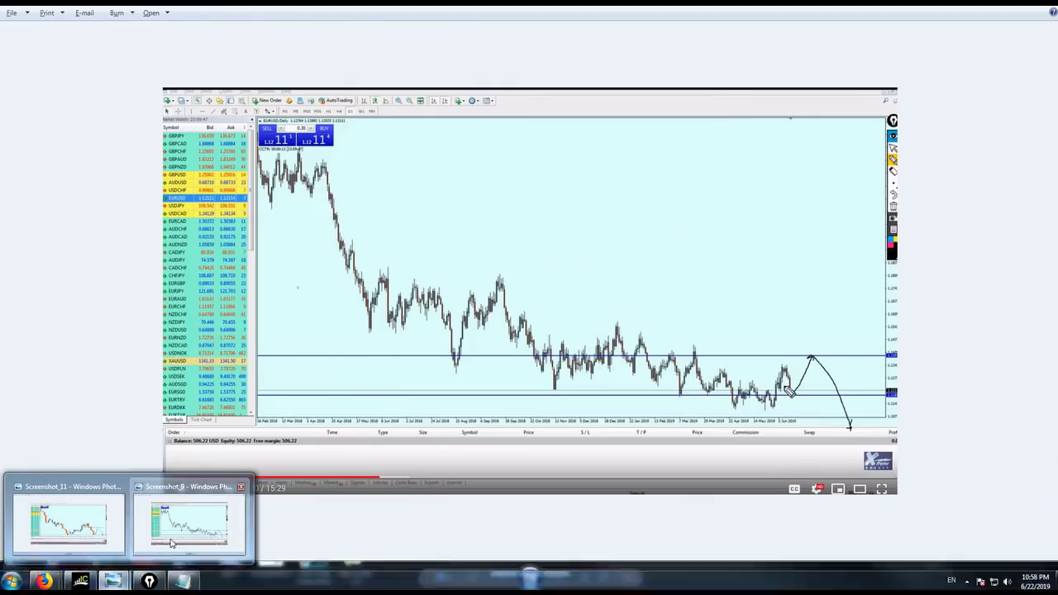
pyautogui.click(190, 521)
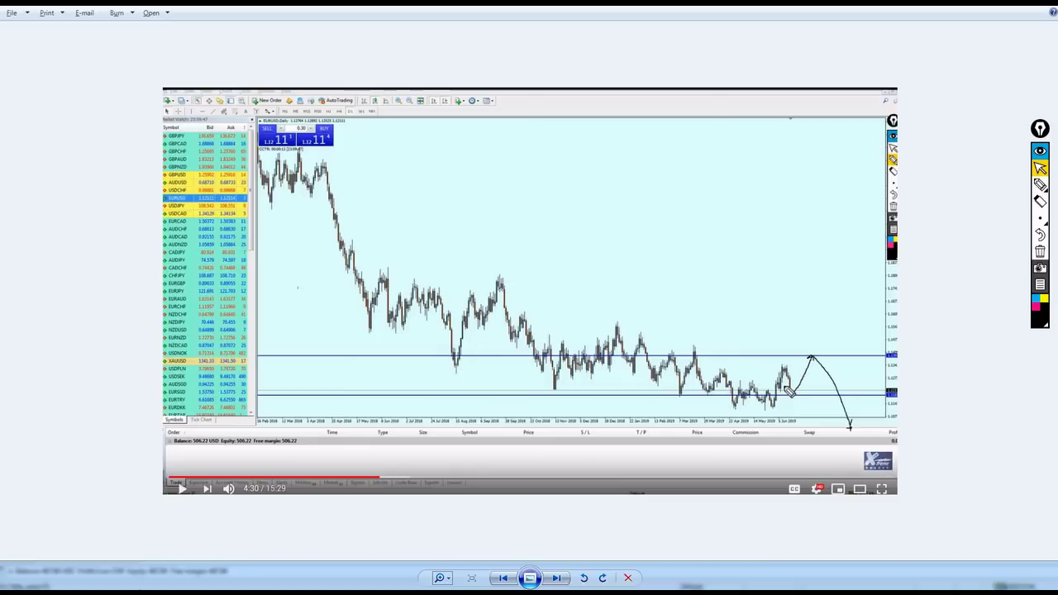
pyautogui.click(81, 585)
# Load EURUSD into the daily chart and measure the latest rise from the mid-June low, comparing it with the forecast image.
pyautogui.moveTo(34, 153); pyautogui.dragTo(186, 175)
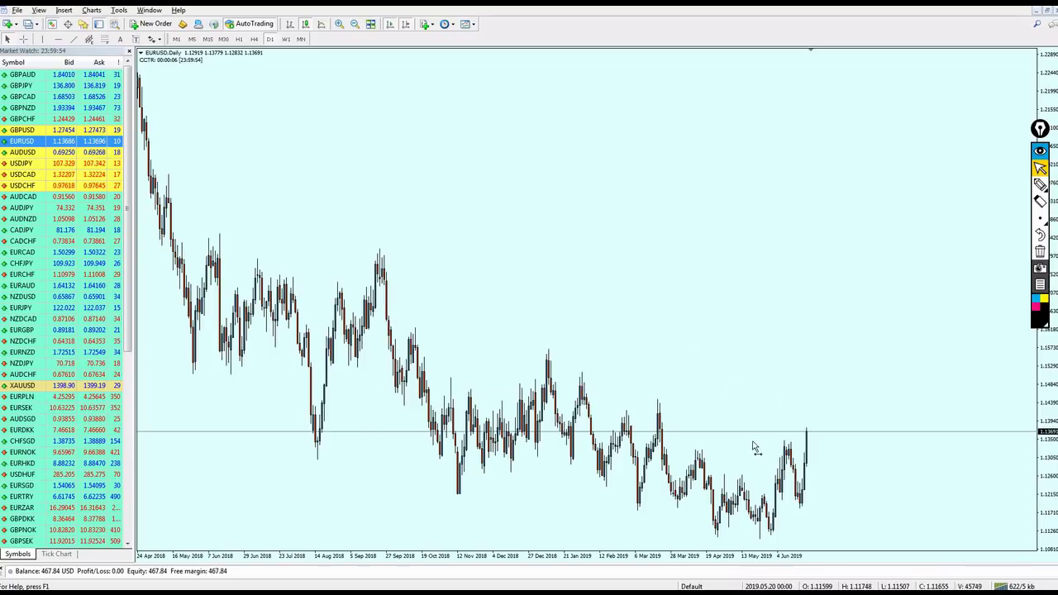
pyautogui.hotkey('alt', 'Tab')
pyautogui.hotkey('alt', 'Tab')
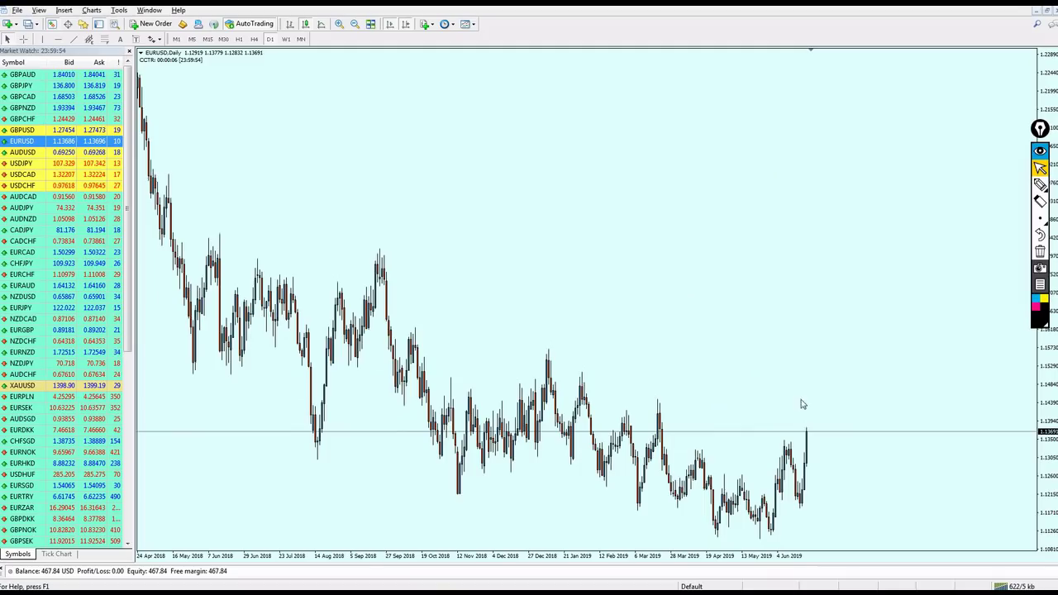
pyautogui.middleClick(799, 506)
pyautogui.moveTo(798, 506); pyautogui.dragTo(806, 446)
# Examine the next saved forecast image, showing GBPUSD, in Windows Photo Viewer and return to MetaTrader.
pyautogui.hotkey('alt', 'Tab')
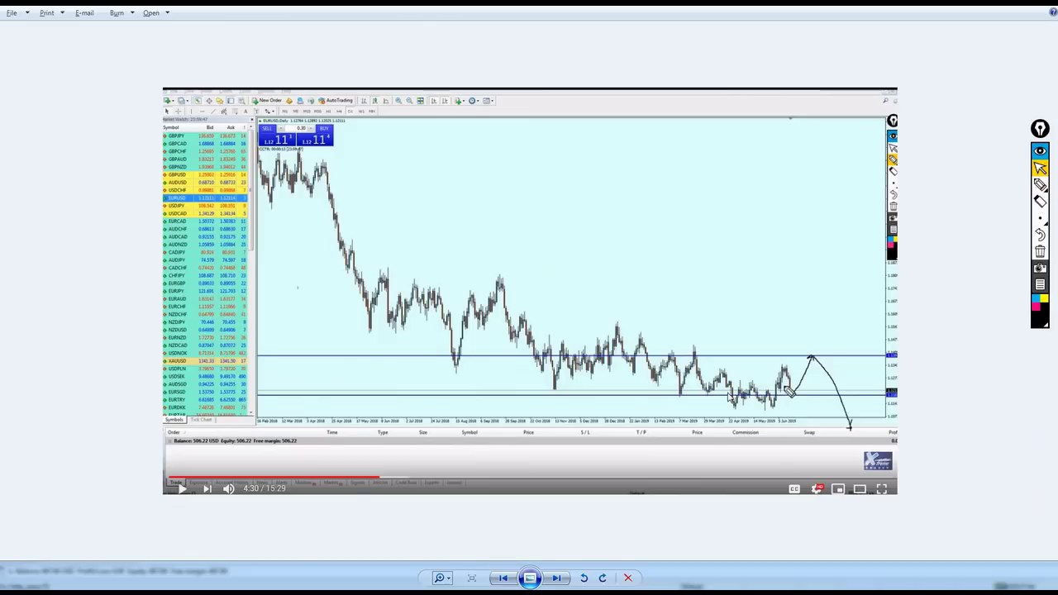
pyautogui.press('Right')
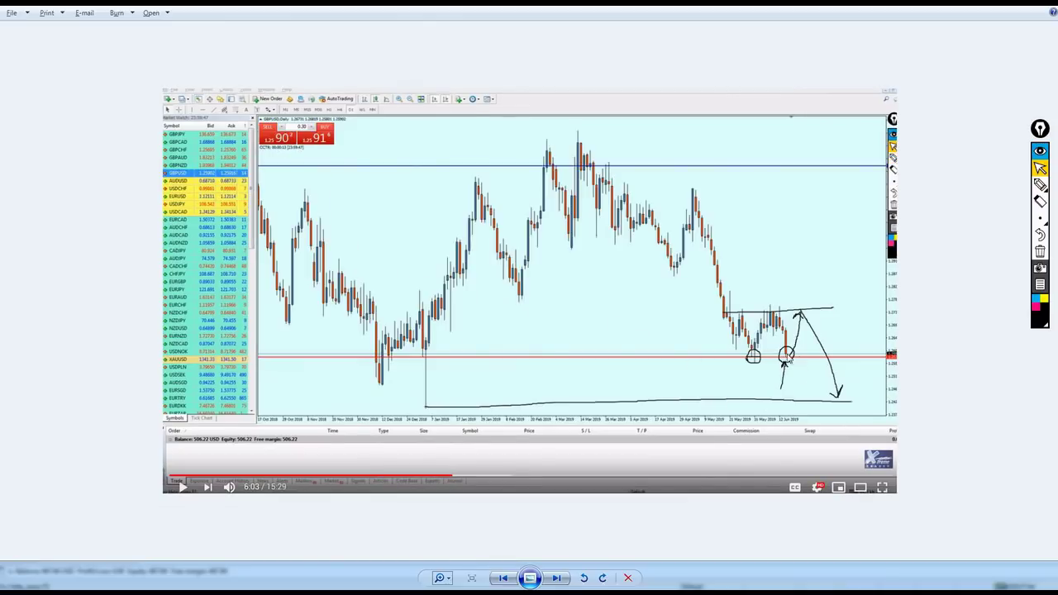
pyautogui.hotkey('alt', 'Tab')
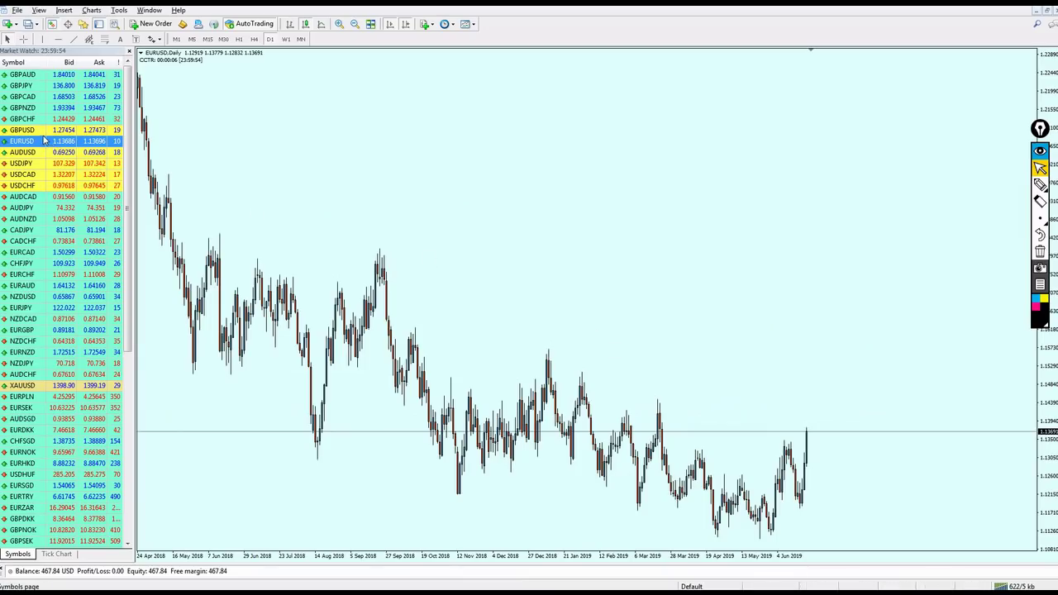
# Load GBPUSD into the daily chart and measure the latest rise from the lower blue line, comparing it with the forecast image.
pyautogui.moveTo(33, 130); pyautogui.dragTo(425, 171)
pyautogui.middleClick(751, 485)
pyautogui.middleClick(752, 492)
pyautogui.moveTo(744, 320); pyautogui.dragTo(747, 495)
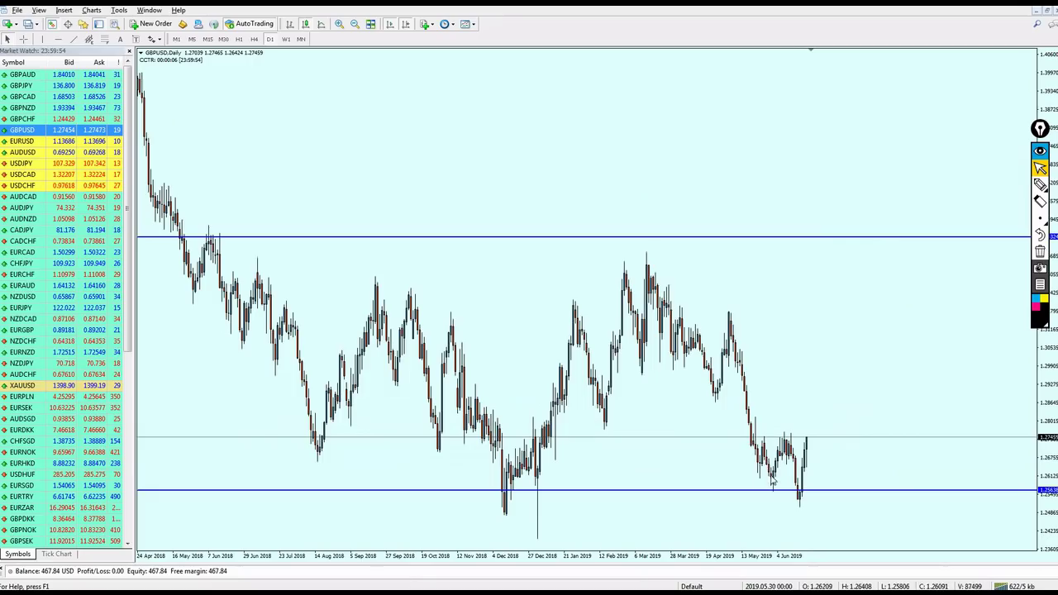
pyautogui.middleClick(785, 484)
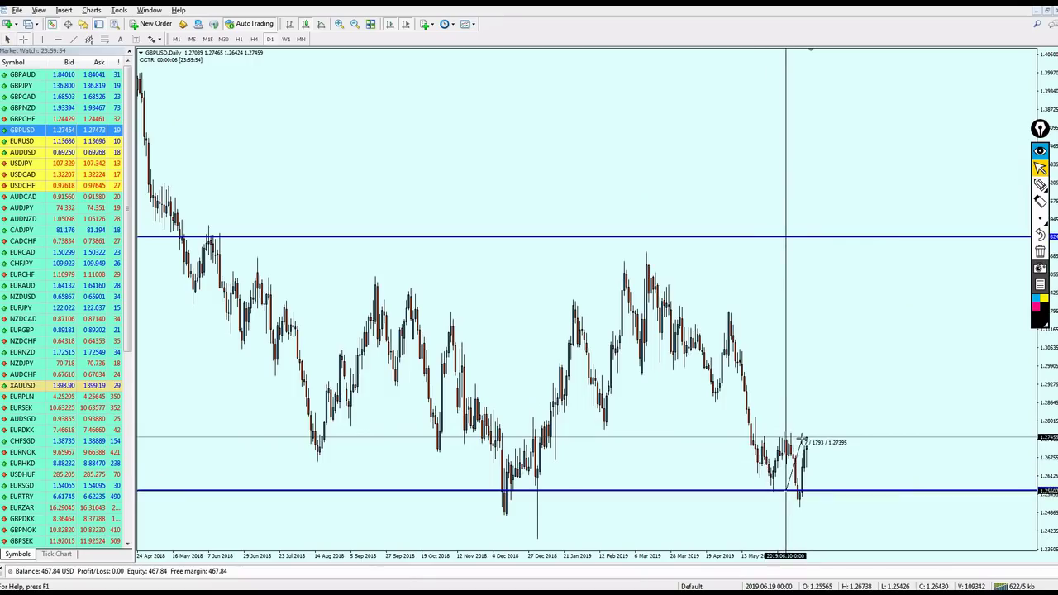
pyautogui.hotkey('alt', 'Tab')
pyautogui.hotkey('alt', 'Tab')
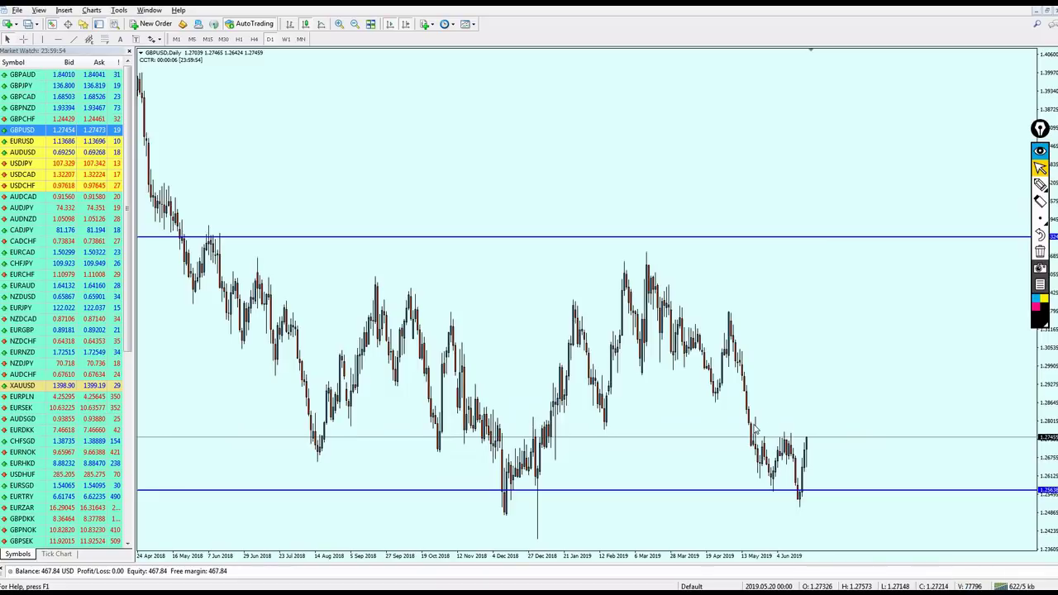
# Examine the next saved forecast image, showing AUDUSD, in Windows Photo Viewer and return to MetaTrader.
pyautogui.hotkey('alt', 'Tab')
pyautogui.press('Right')
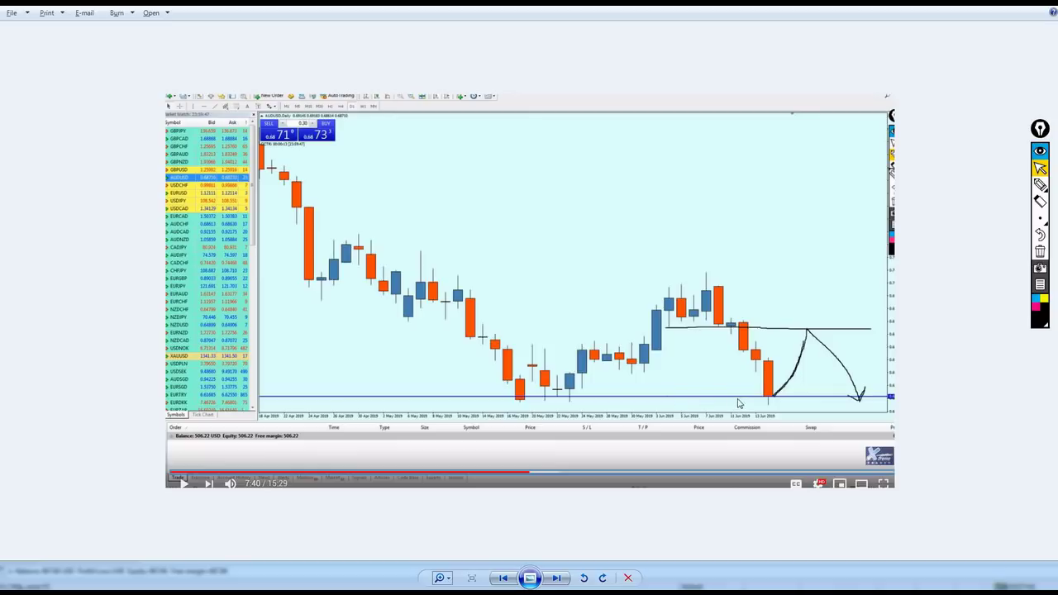
pyautogui.hotkey('alt', 'Tab')
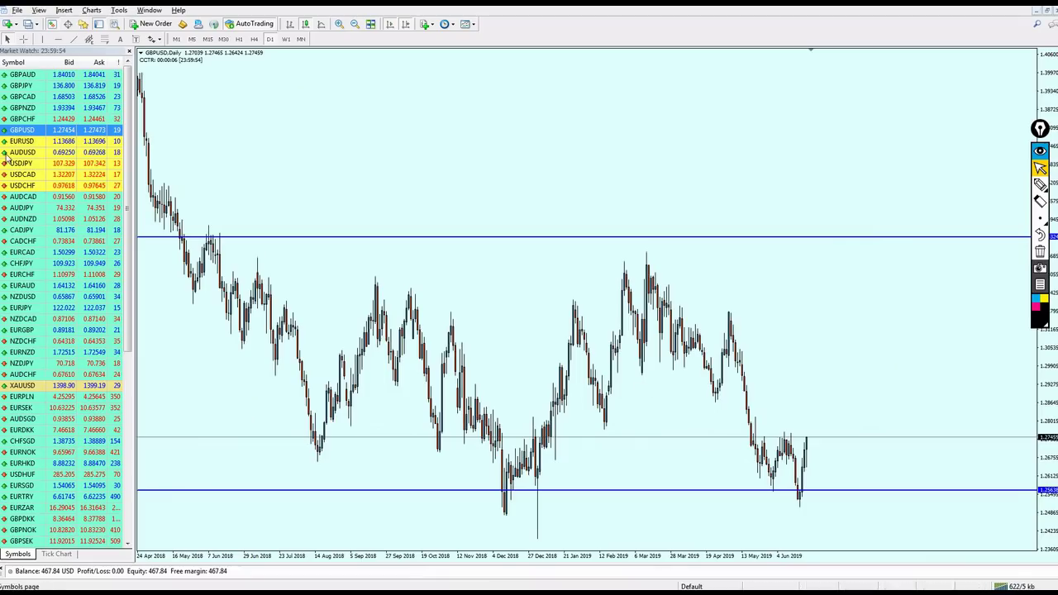
# Load AUDUSD into the daily chart and measure the latest rise from the blue line, comparing it with the forecast image.
pyautogui.moveTo(7, 153); pyautogui.dragTo(640, 296)
pyautogui.moveTo(759, 450); pyautogui.dragTo(752, 494)
pyautogui.hotkey('alt', 'Tab')
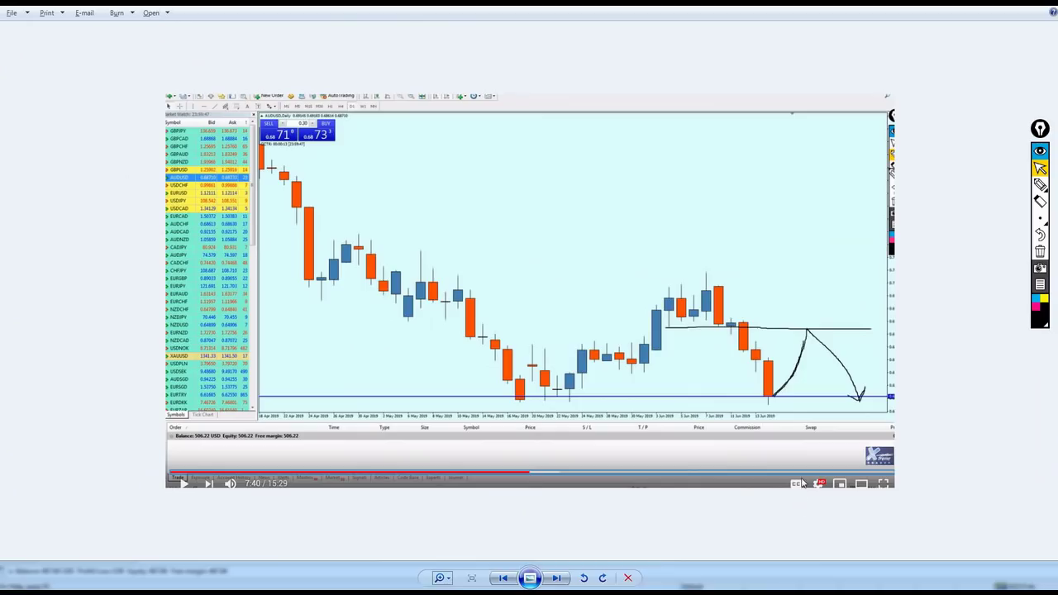
pyautogui.hotkey('alt', 'Tab')
pyautogui.middleClick(806, 487)
pyautogui.moveTo(796, 494); pyautogui.dragTo(811, 460)
pyautogui.hotkey('alt', 'Tab')
pyautogui.hotkey('alt', 'Tab')
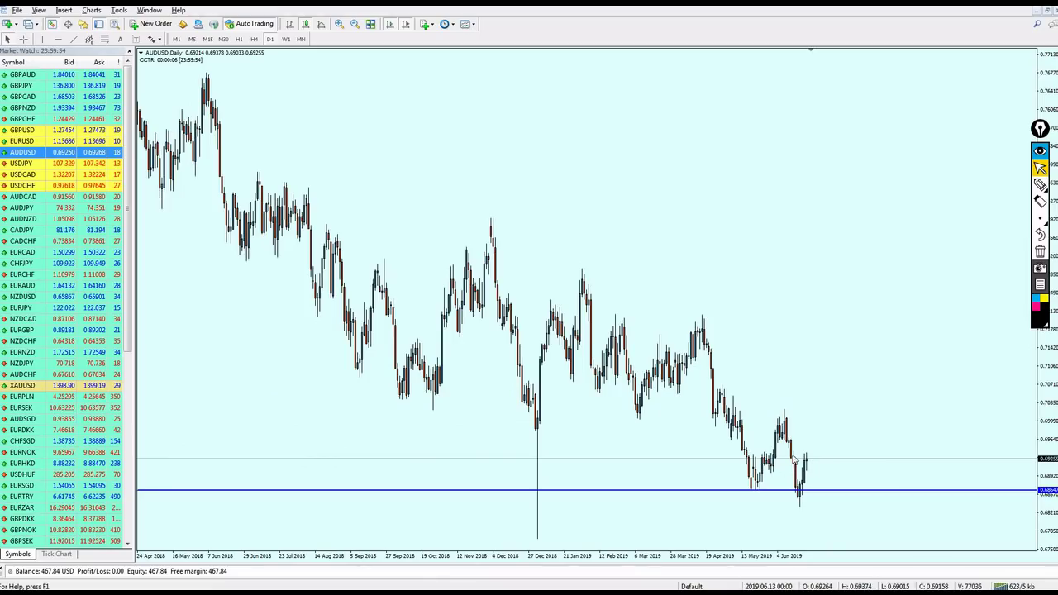
pyautogui.hotkey('alt', 'Tab')
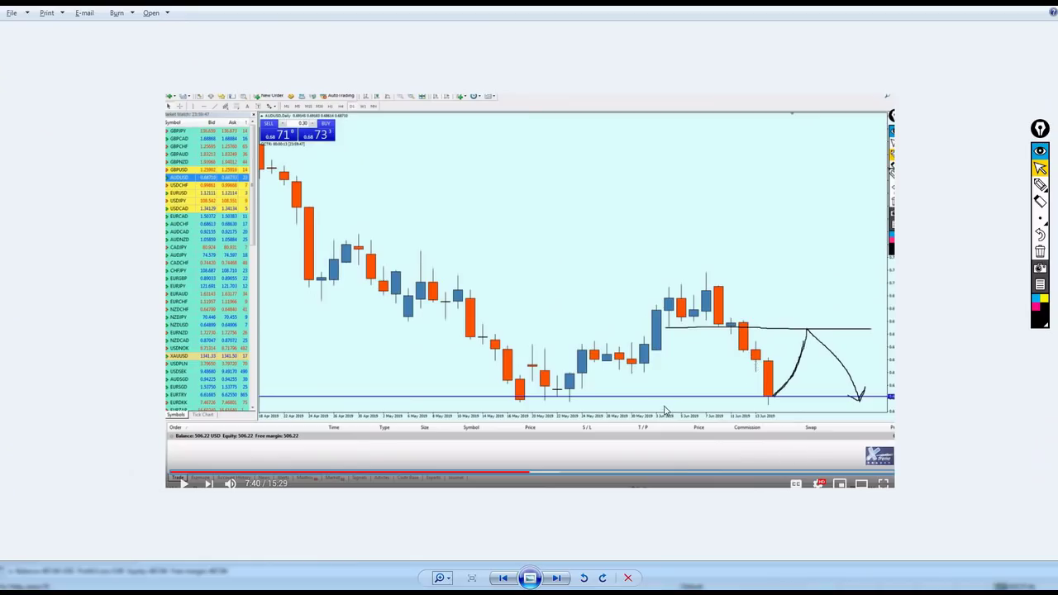
# Advance to the USDCAD forecast image, load USDCAD into the MetaTrader chart on H4, and return to the image.
pyautogui.press('Right')
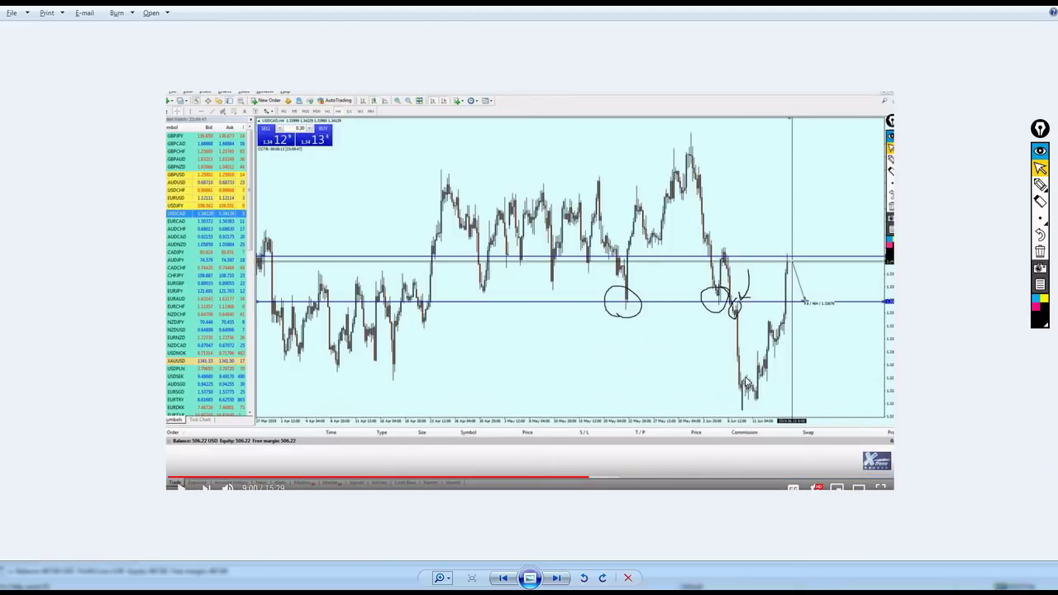
pyautogui.hotkey('alt', 'Tab')
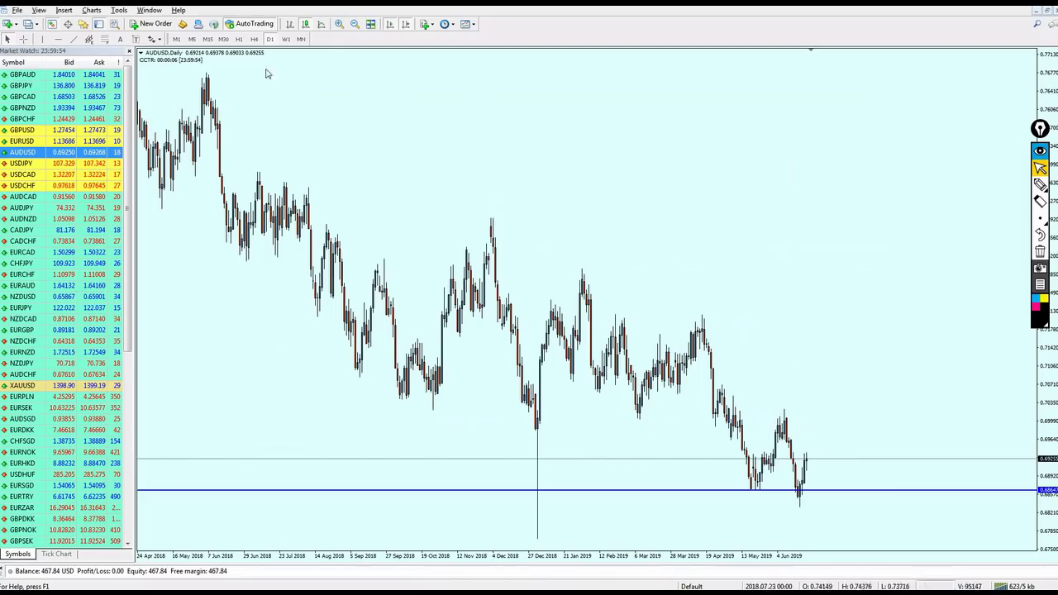
pyautogui.moveTo(47, 176); pyautogui.dragTo(754, 228)
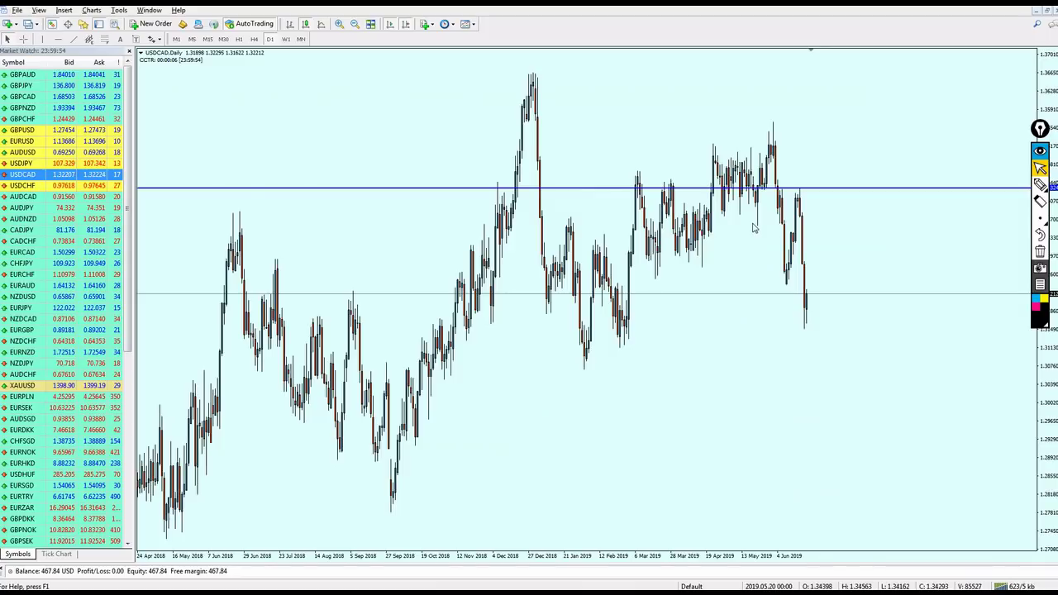
pyautogui.click(254, 39)
pyautogui.hotkey('alt', 'Tab')
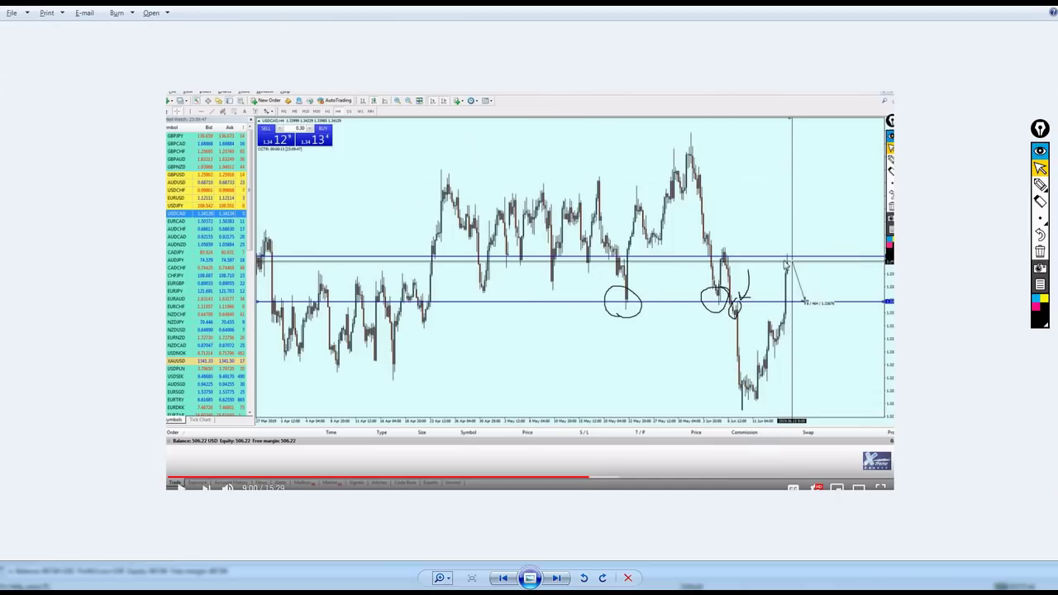
# Trace the upper level, the projected drop and the lower target level on the USDCAD forecast image, and clear the pen marks.
pyautogui.click(1040, 184)
pyautogui.moveTo(716, 256)
pyautogui.mouseDown()
pyautogui.moveTo(813, 253)
pyautogui.moveTo(799, 263)
pyautogui.moveTo(819, 298)
pyautogui.mouseUp()
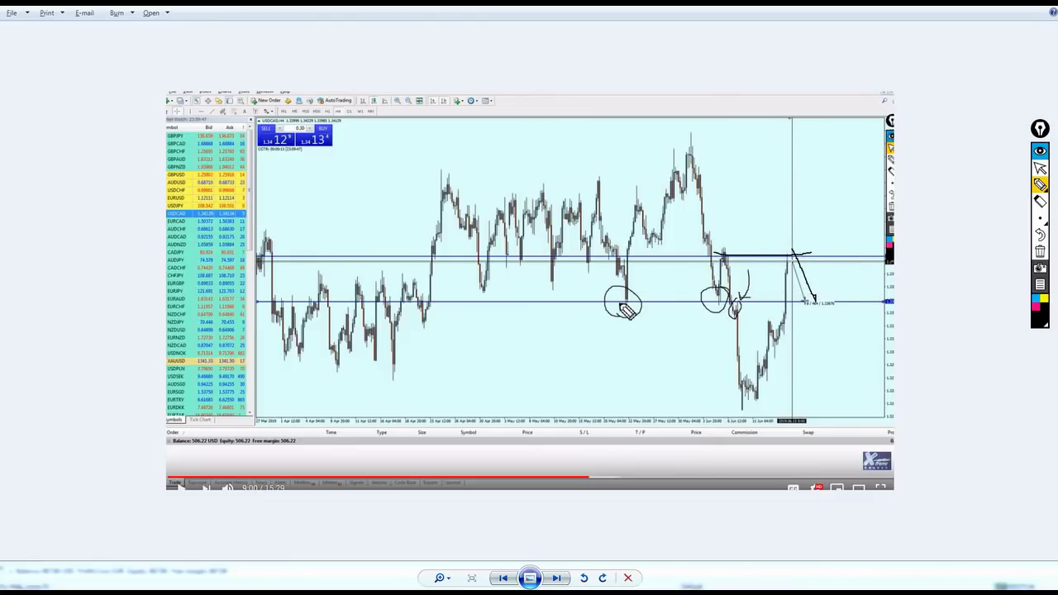
pyautogui.moveTo(621, 304); pyautogui.dragTo(820, 303)
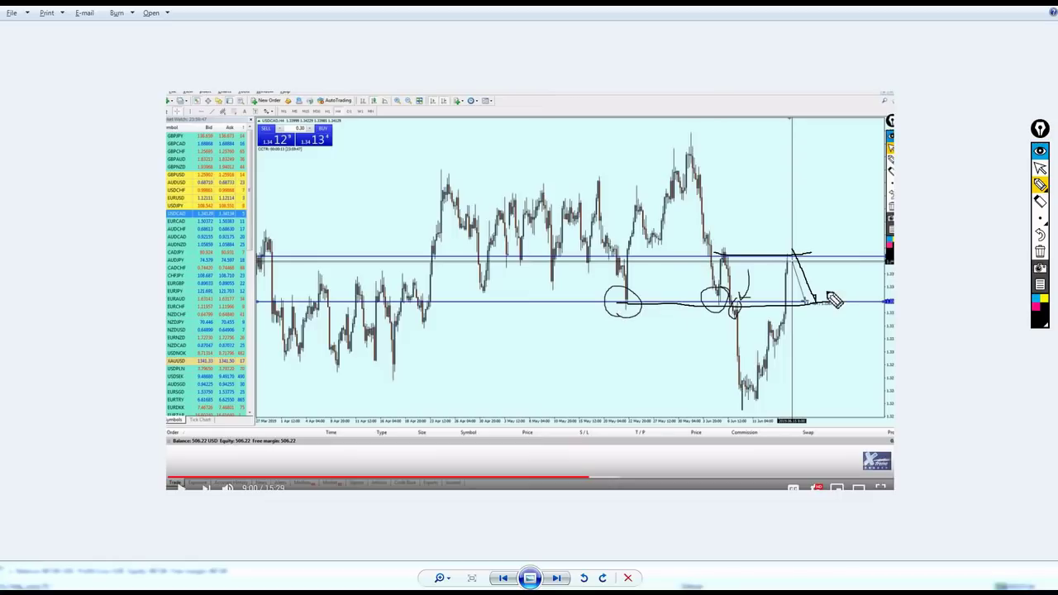
pyautogui.click(1040, 168)
pyautogui.click(1040, 252)
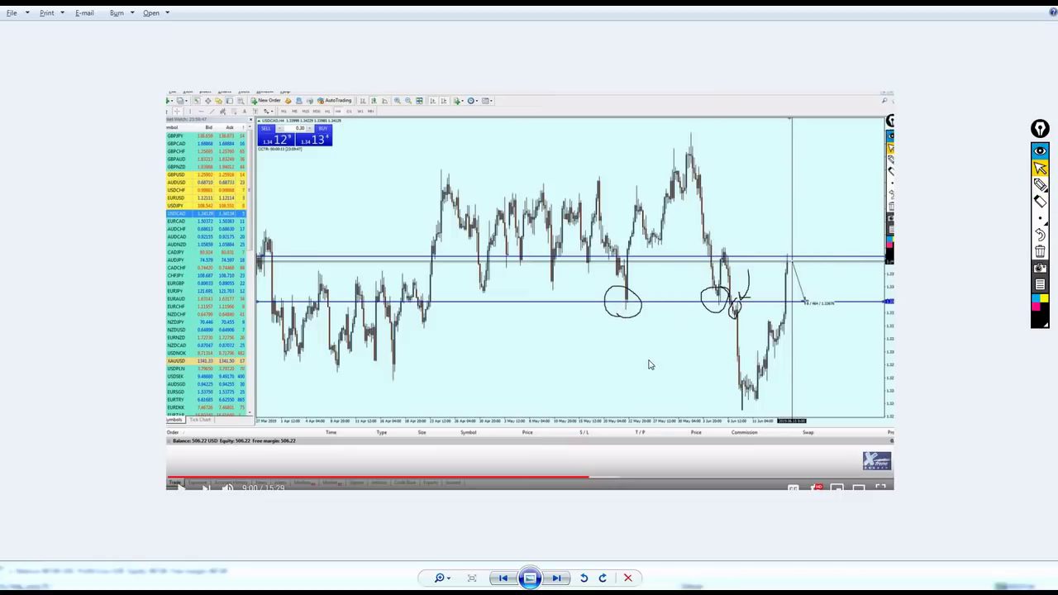
# Switch to MetaTrader to examine USDCAD's fall from the blue line on H4, and return to Windows Photo Viewer.
pyautogui.press('super')
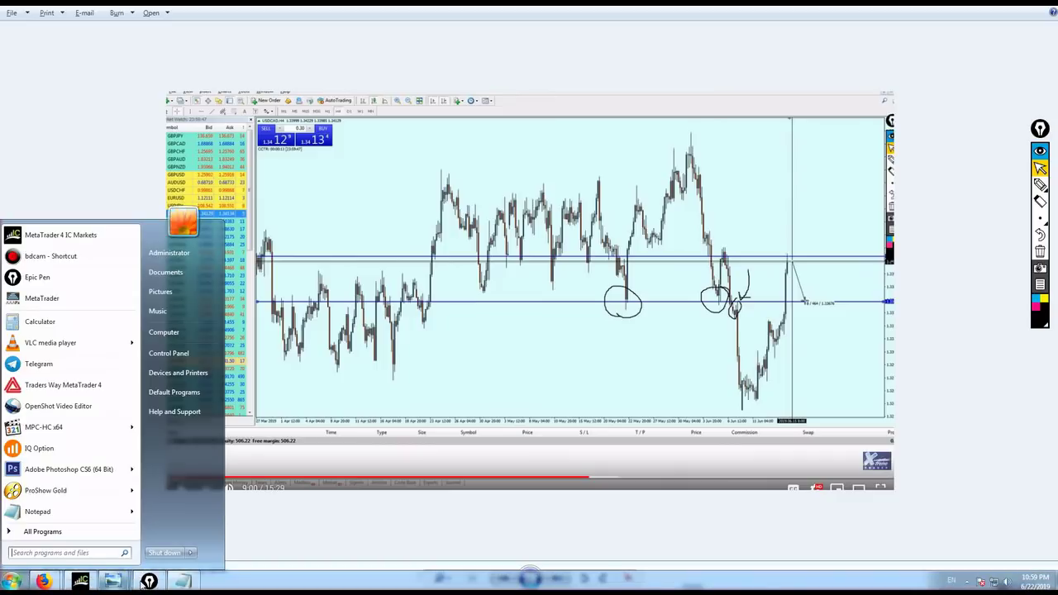
pyautogui.click(105, 584)
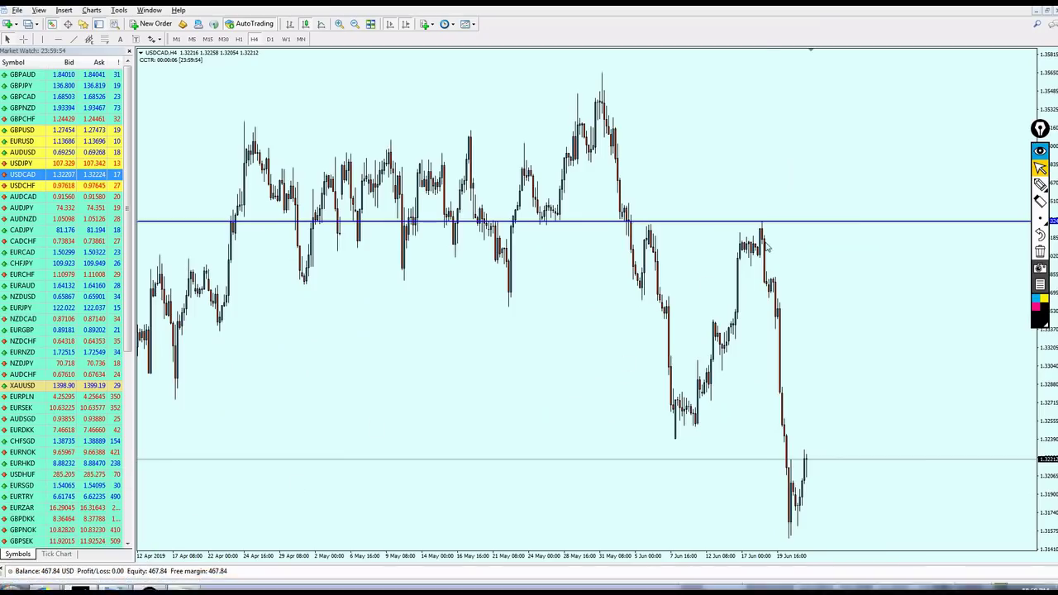
pyautogui.moveTo(762, 225)
pyautogui.mouseDown()
pyautogui.moveTo(777, 324)
pyautogui.moveTo(772, 300)
pyautogui.mouseUp()
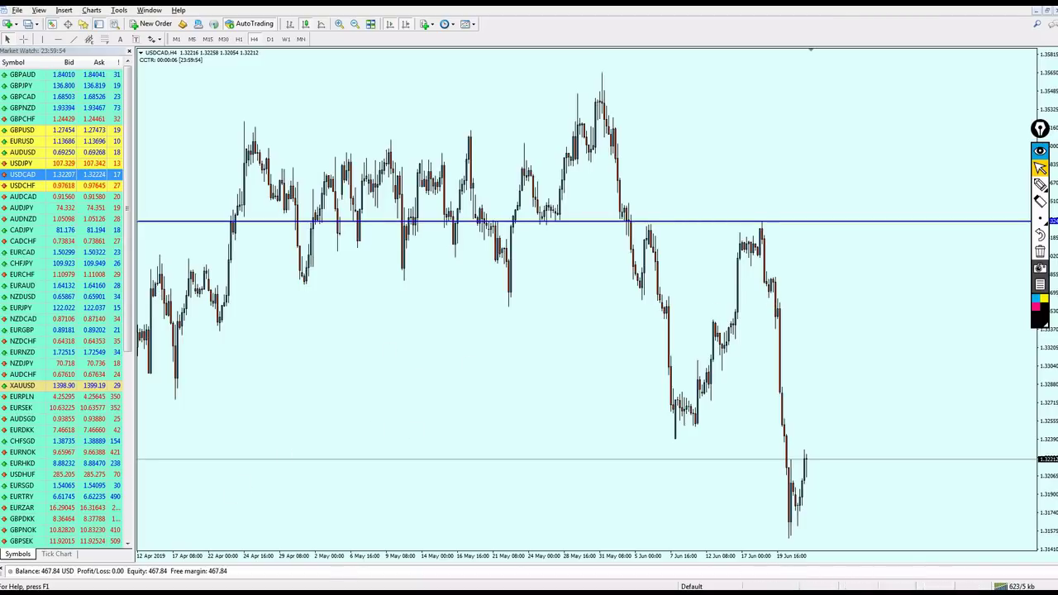
pyautogui.moveTo(149, 581)
pyautogui.moveTo(113, 581)
pyautogui.click(190, 516)
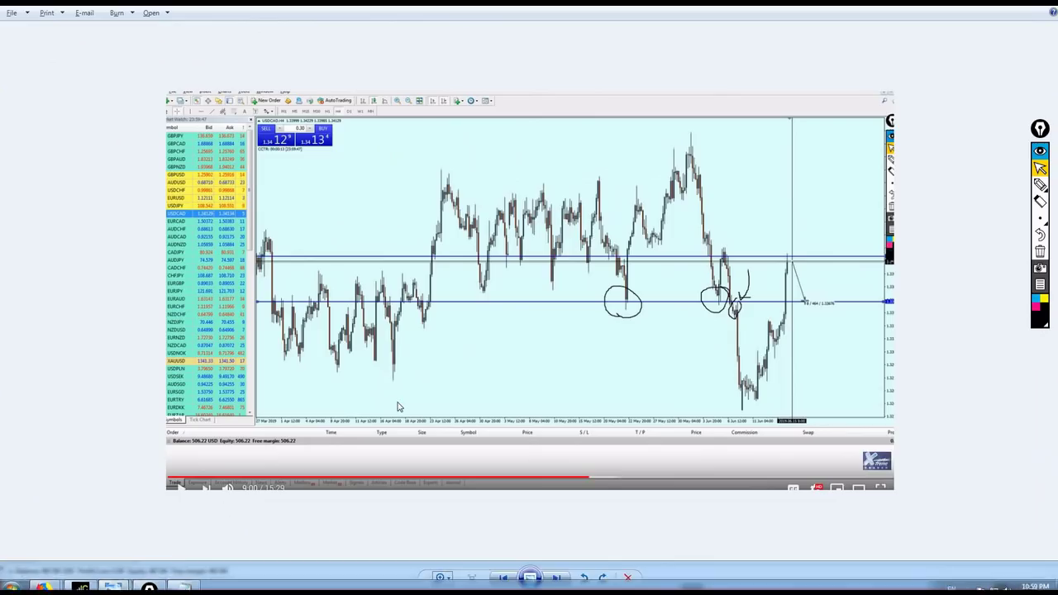
# Advance to the USDJPY forecast image, trace its projected rise and fall with the pen, and clear the marks.
pyautogui.press('Right')
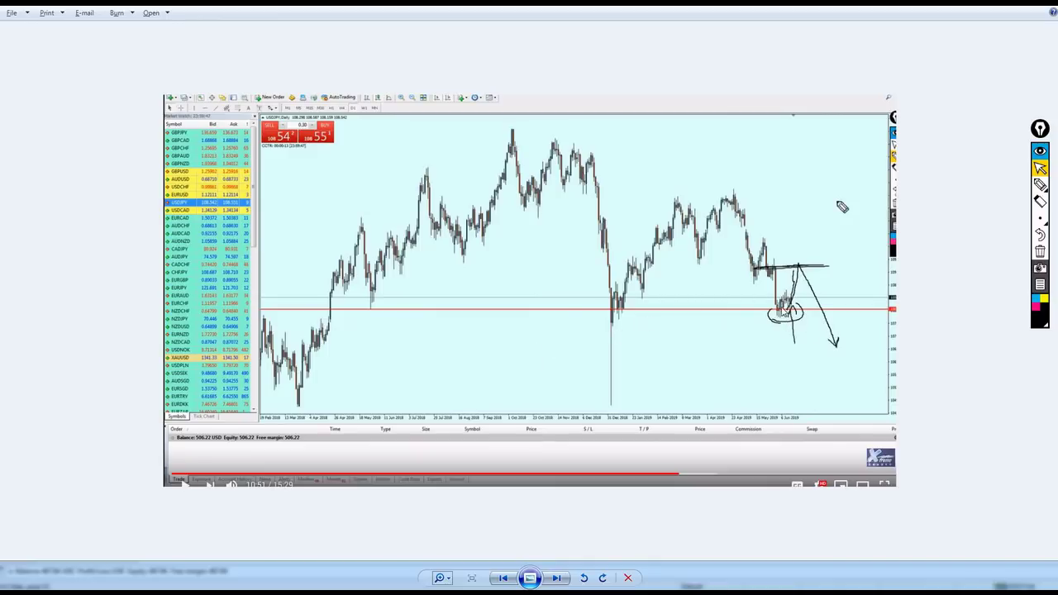
pyautogui.click(1041, 185)
pyautogui.moveTo(796, 314)
pyautogui.mouseDown()
pyautogui.moveTo(802, 272)
pyautogui.moveTo(849, 359)
pyautogui.mouseUp()
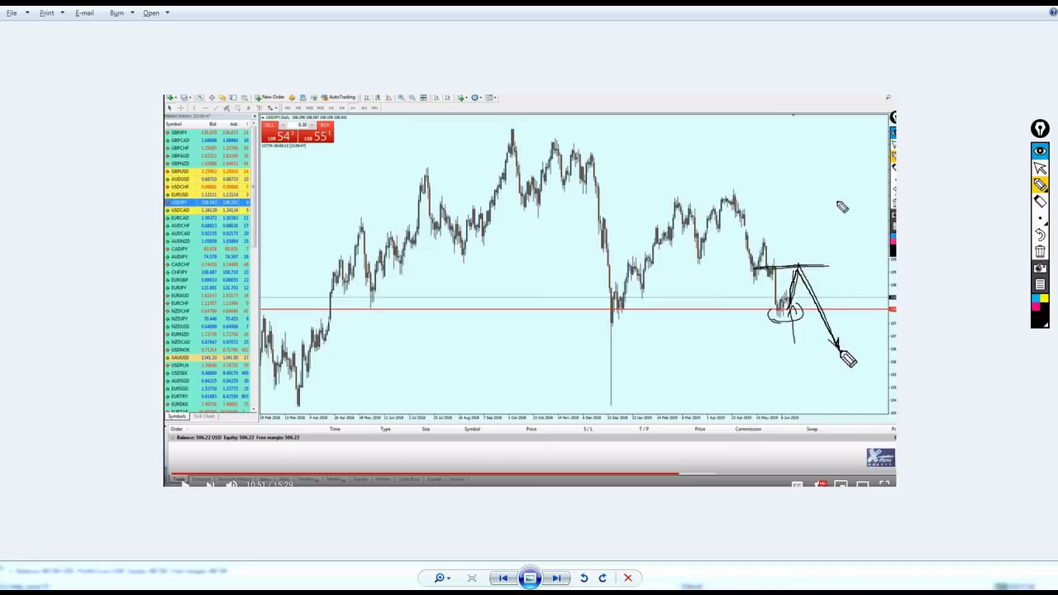
pyautogui.click(1040, 168)
pyautogui.click(1040, 251)
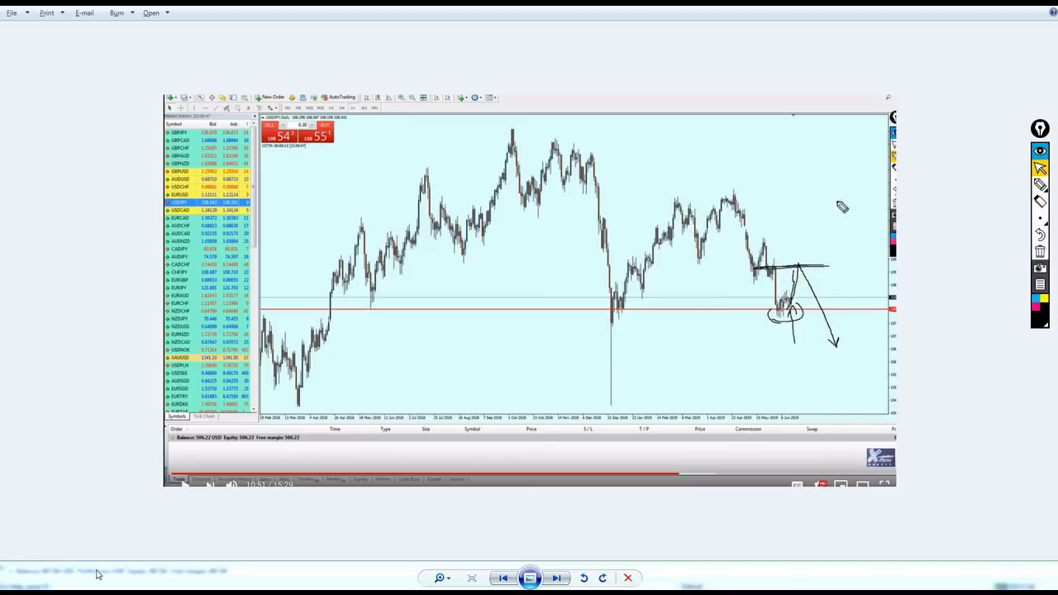
# Switch to MetaTrader, load USDJPY into the H4 chart, and compare its latest move with the forecast image.
pyautogui.moveTo(113, 582)
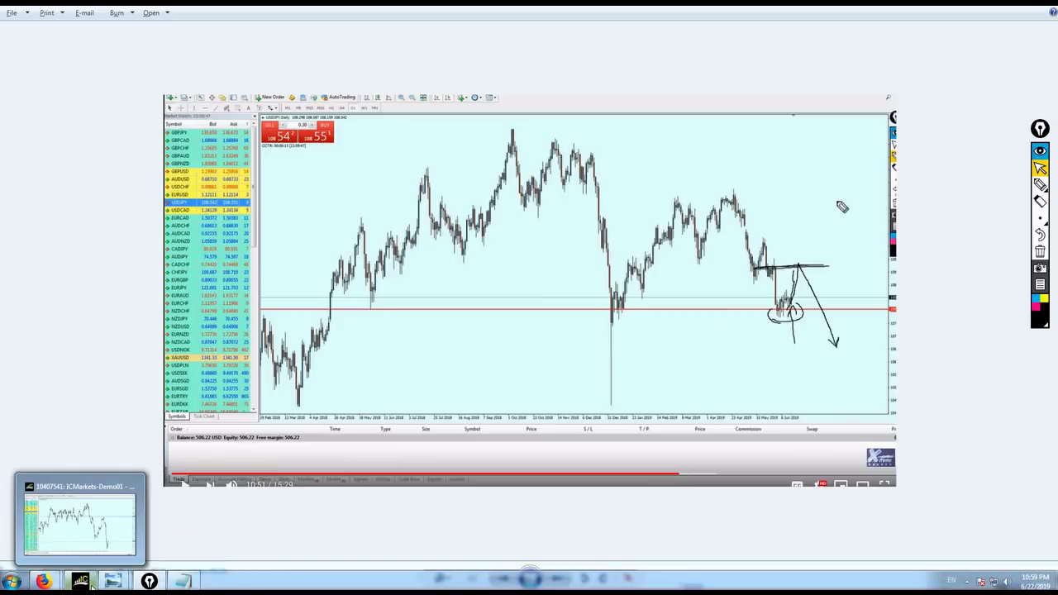
pyautogui.click(91, 585)
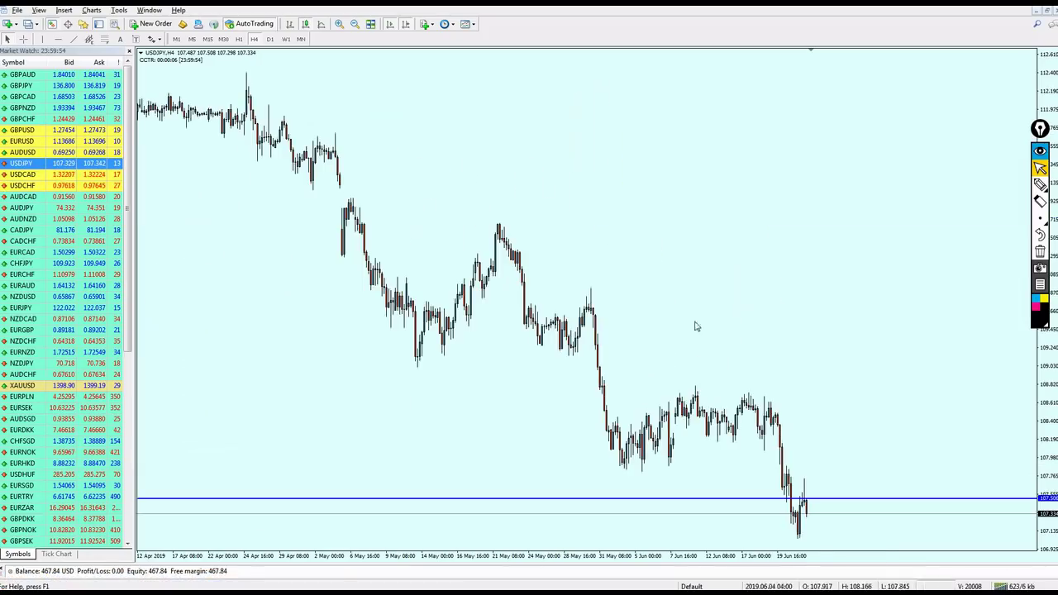
pyautogui.middleClick(815, 483)
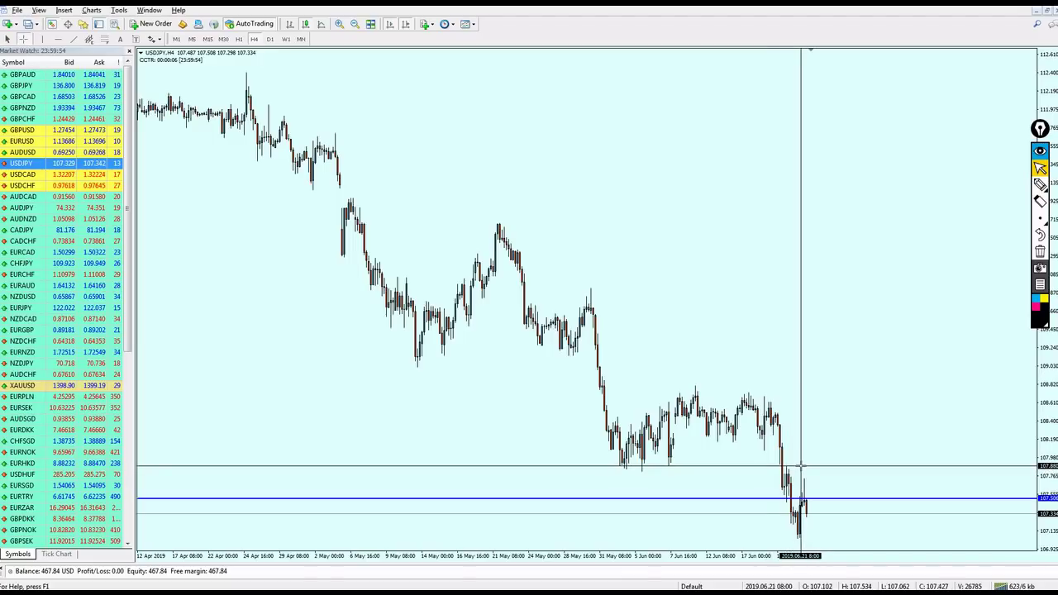
pyautogui.hotkey('alt', 'Tab')
pyautogui.hotkey('alt', 'Tab')
pyautogui.hotkey('alt', 'Tab')
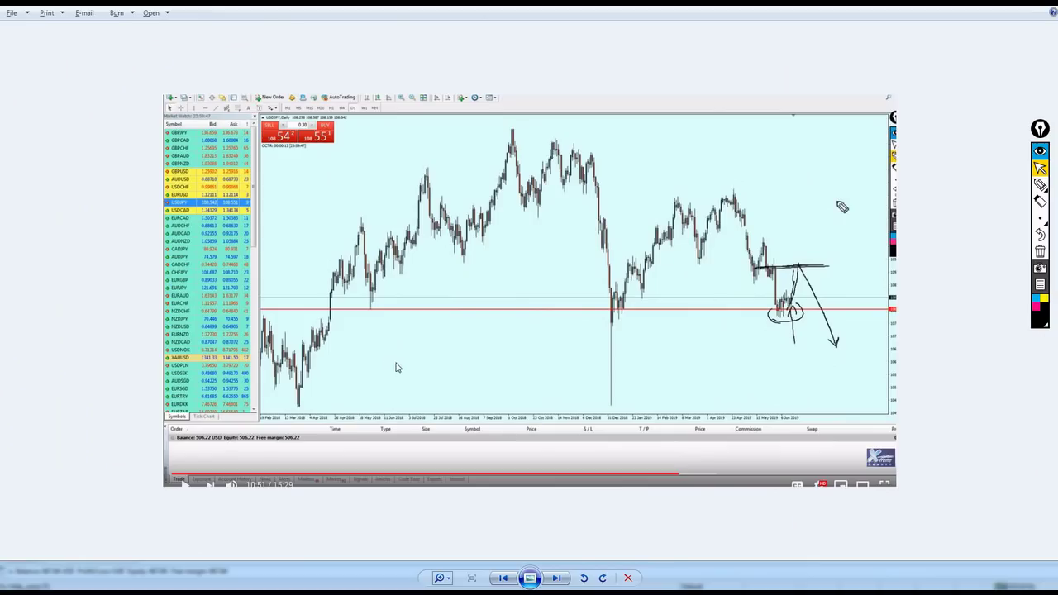
# Examine the next forecast image, showing USDCHF, and load USDCHF into the H4 chart in MetaTrader.
pyautogui.press('Right')
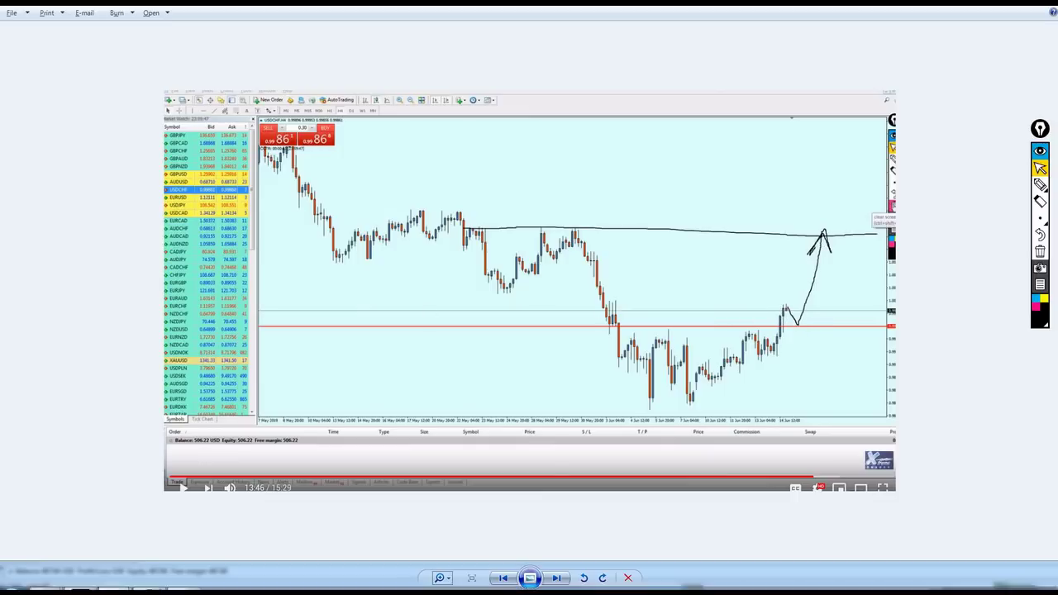
pyautogui.click(114, 581)
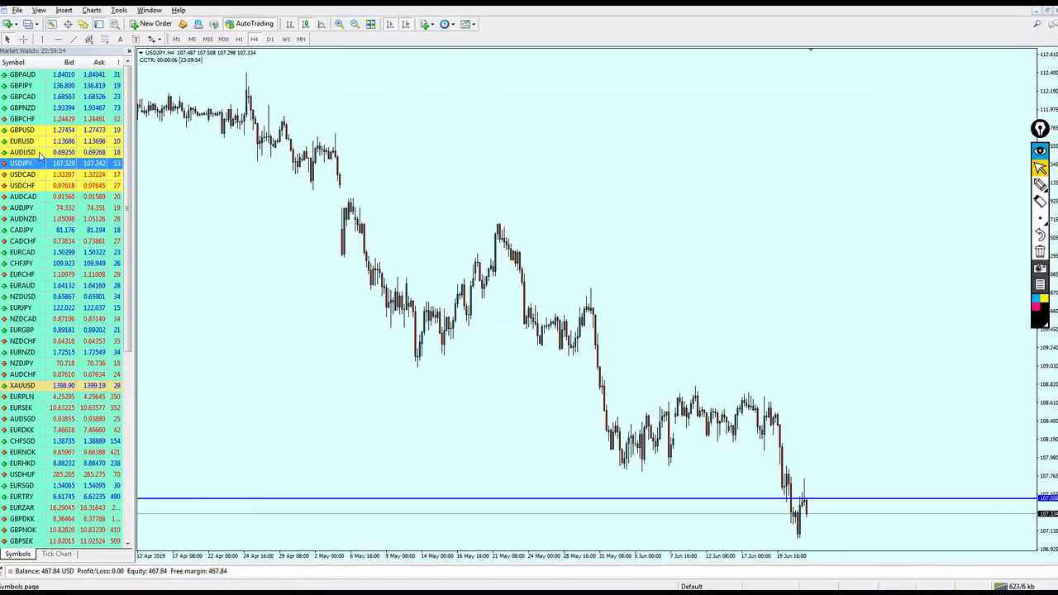
pyautogui.moveTo(38, 186); pyautogui.dragTo(485, 182)
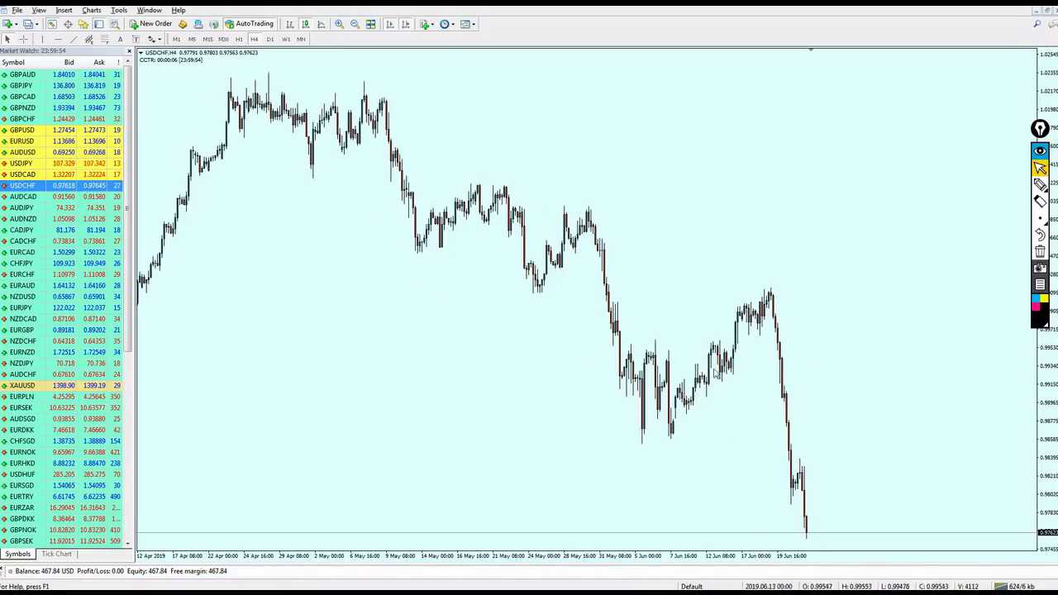
# Place a horizontal line on the USDCHF chart at the early June breakdown level, adjusting it slightly downward.
pyautogui.middleClick(680, 310)
pyautogui.click(58, 39)
pyautogui.click(612, 302)
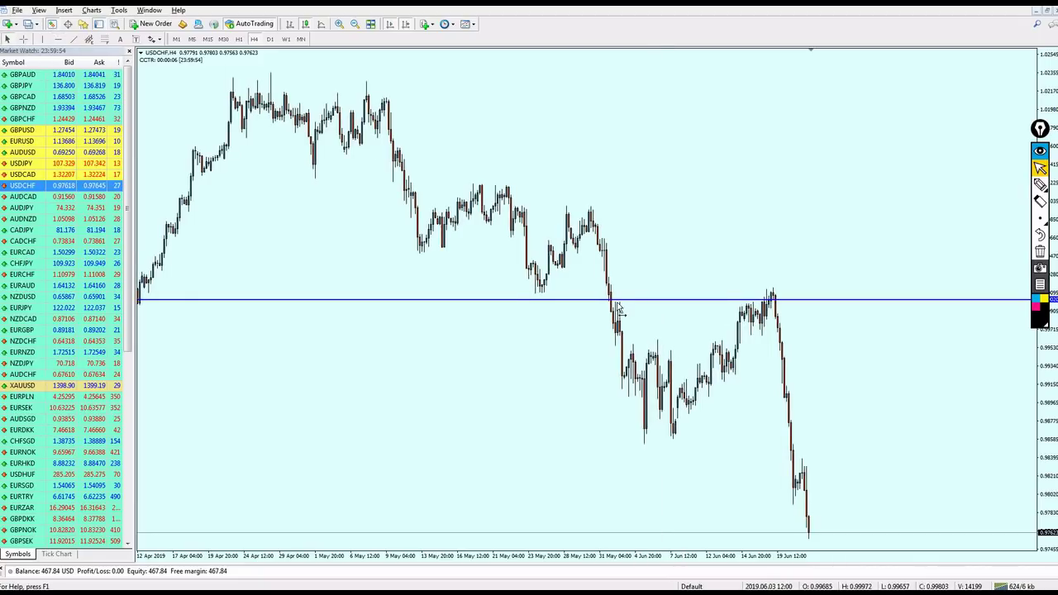
pyautogui.moveTo(628, 303)
pyautogui.mouseDown()
pyautogui.moveTo(634, 295)
pyautogui.moveTo(630, 307)
pyautogui.mouseUp()
# Circle the early June breakdown and the mid-June retest along the blue line with the pen, and clear the marks.
pyautogui.click(1041, 186)
pyautogui.moveTo(786, 292)
pyautogui.mouseDown()
pyautogui.moveTo(765, 301)
pyautogui.moveTo(771, 282)
pyautogui.moveTo(778, 308)
pyautogui.mouseUp()
pyautogui.click(1040, 185)
pyautogui.click(1040, 168)
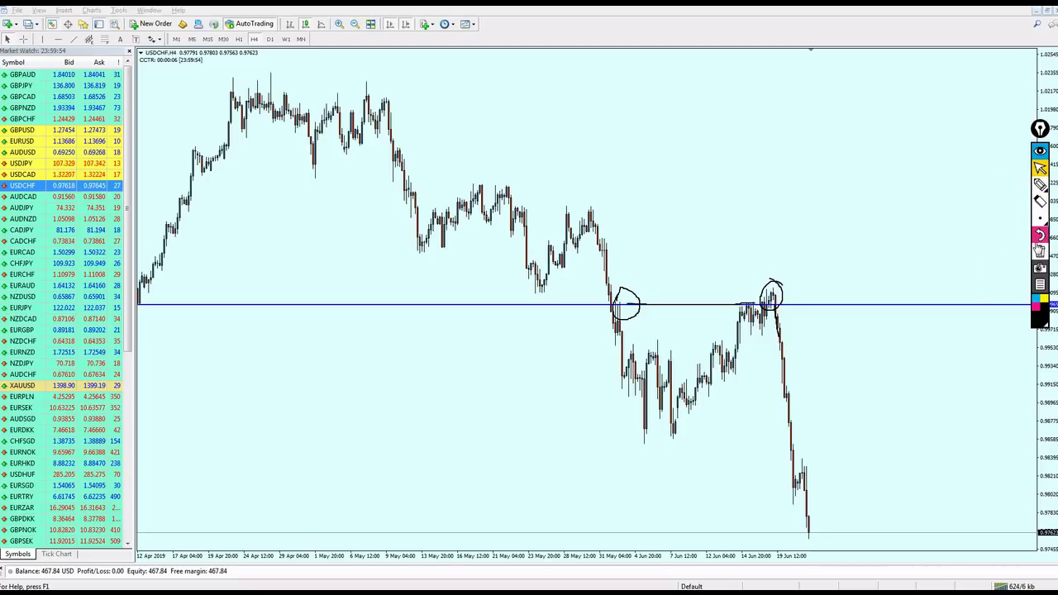
pyautogui.click(1041, 251)
# Measure USDCHF's sharp fall below the blue line down to the latest low, and select AUDJPY in the symbol list.
pyautogui.middleClick(784, 352)
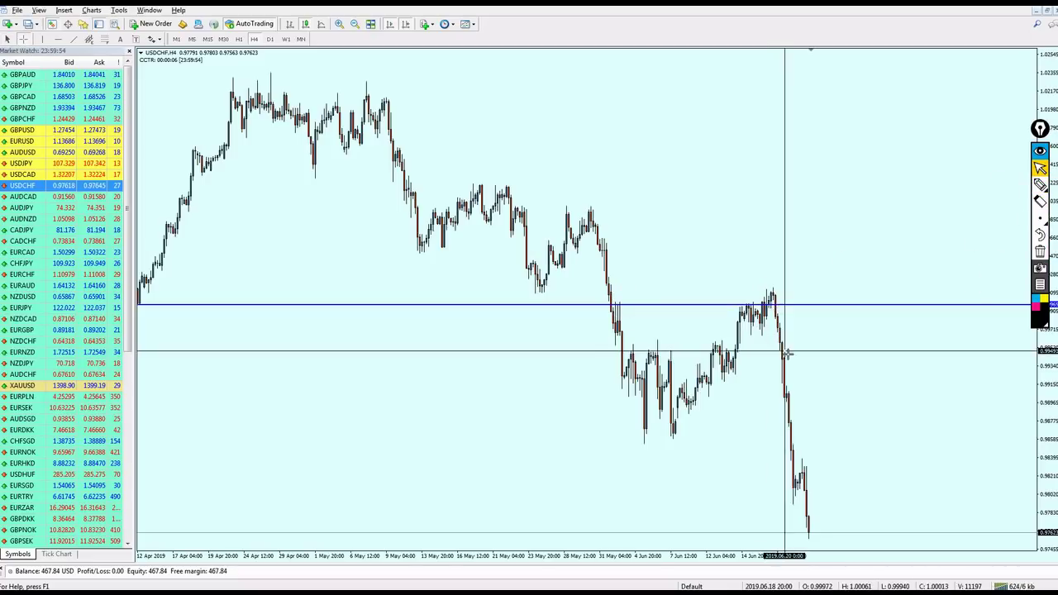
pyautogui.moveTo(786, 342); pyautogui.dragTo(810, 529)
pyautogui.middleClick(778, 350)
pyautogui.moveTo(762, 337); pyautogui.dragTo(866, 181)
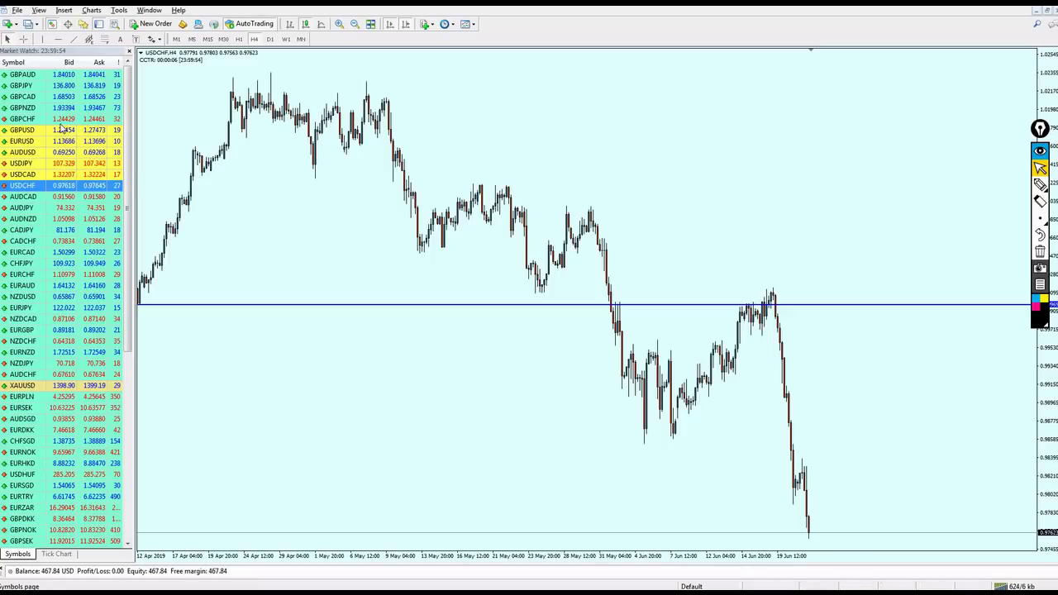
pyautogui.click(72, 208)
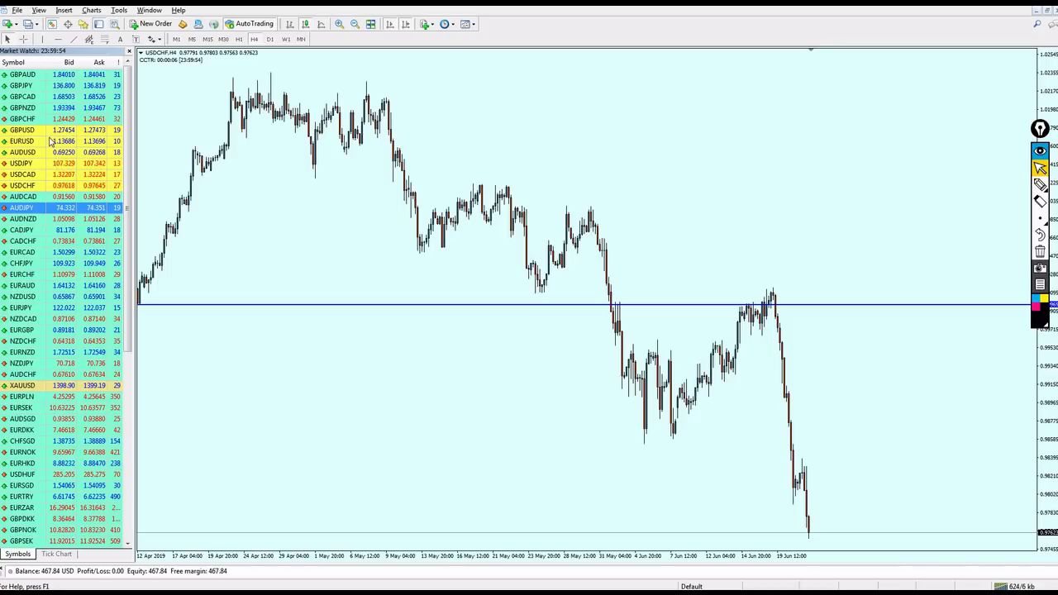